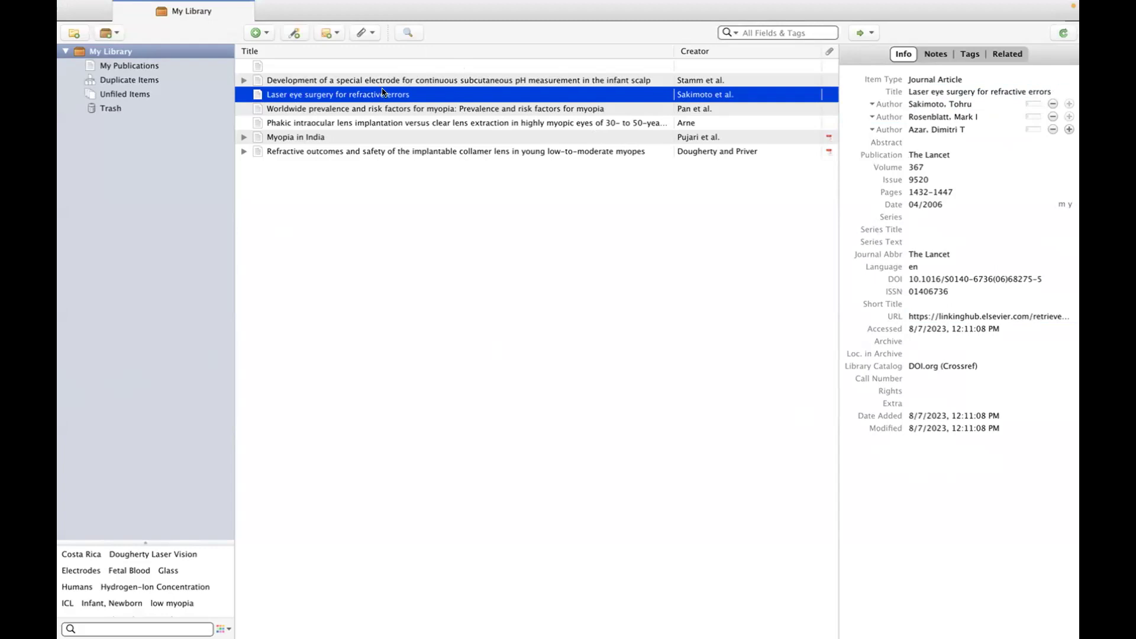
Open the web page of the library entry "Laser eye surgery for refractive errors" and highlight the article's DOI link.
double_click(261, 95)
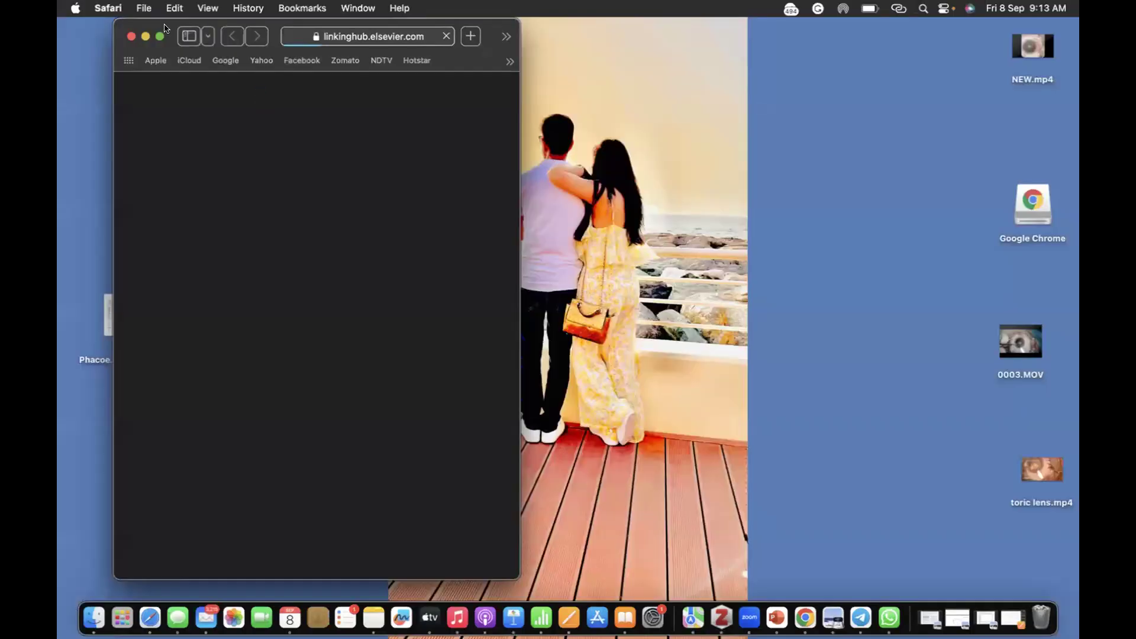
click(158, 37)
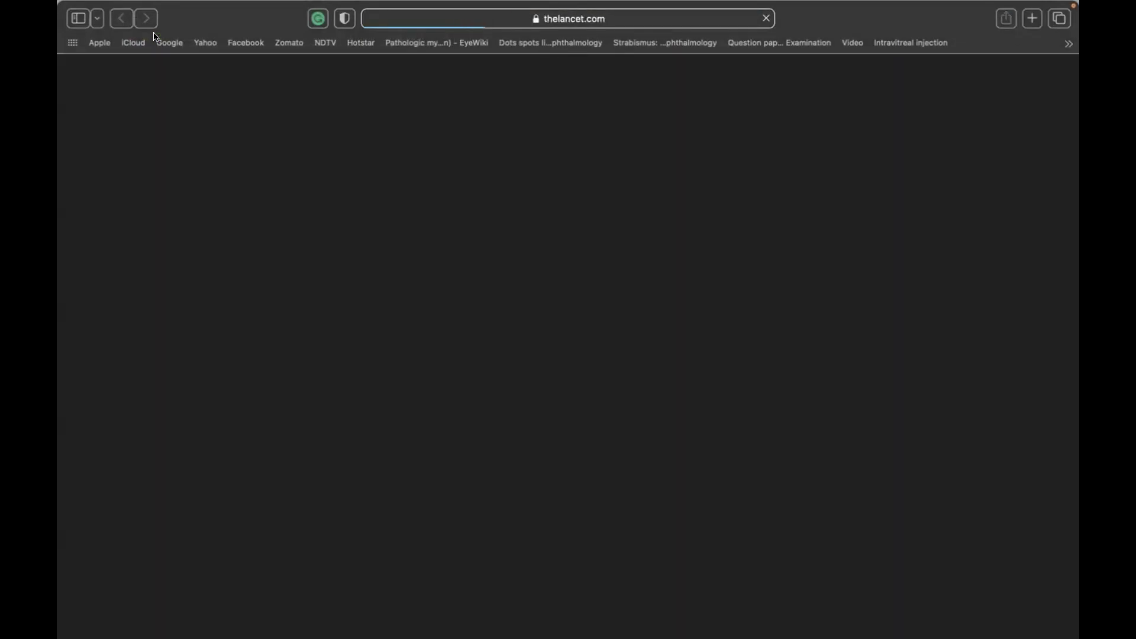
key(super+shift+r)
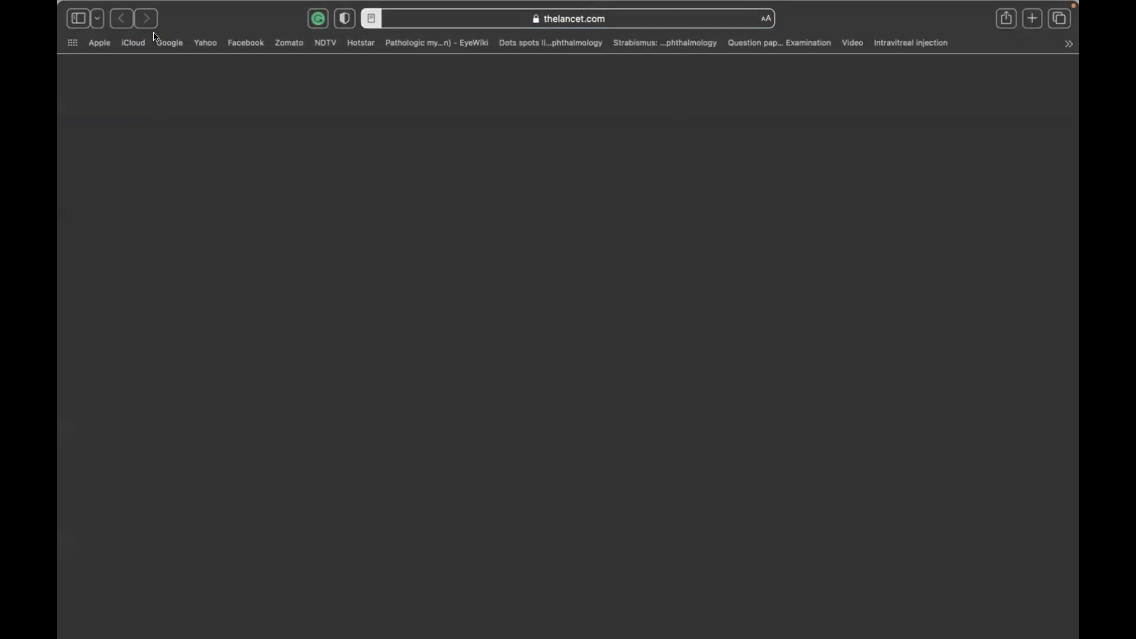
click(369, 14)
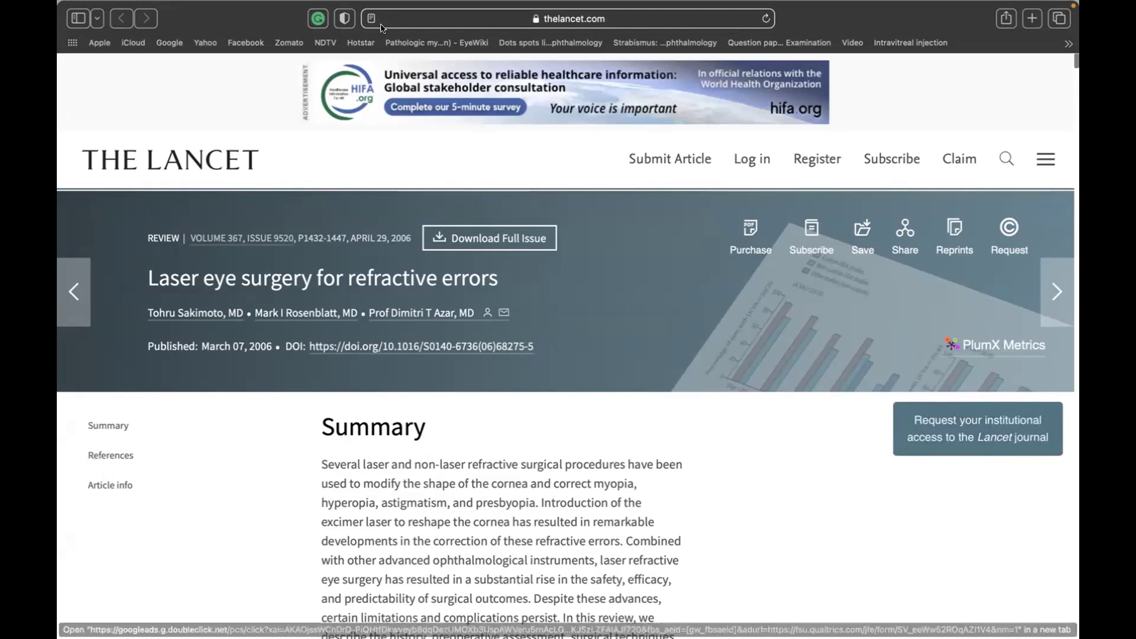
drag(540, 348, 310, 342)
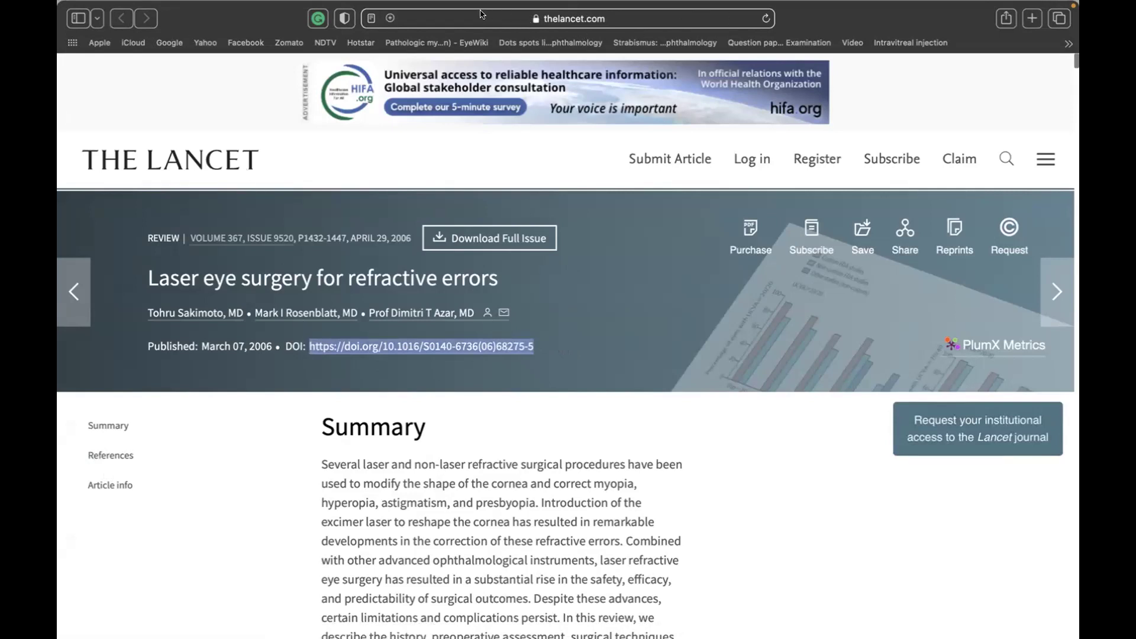
mouse_move(229, 5)
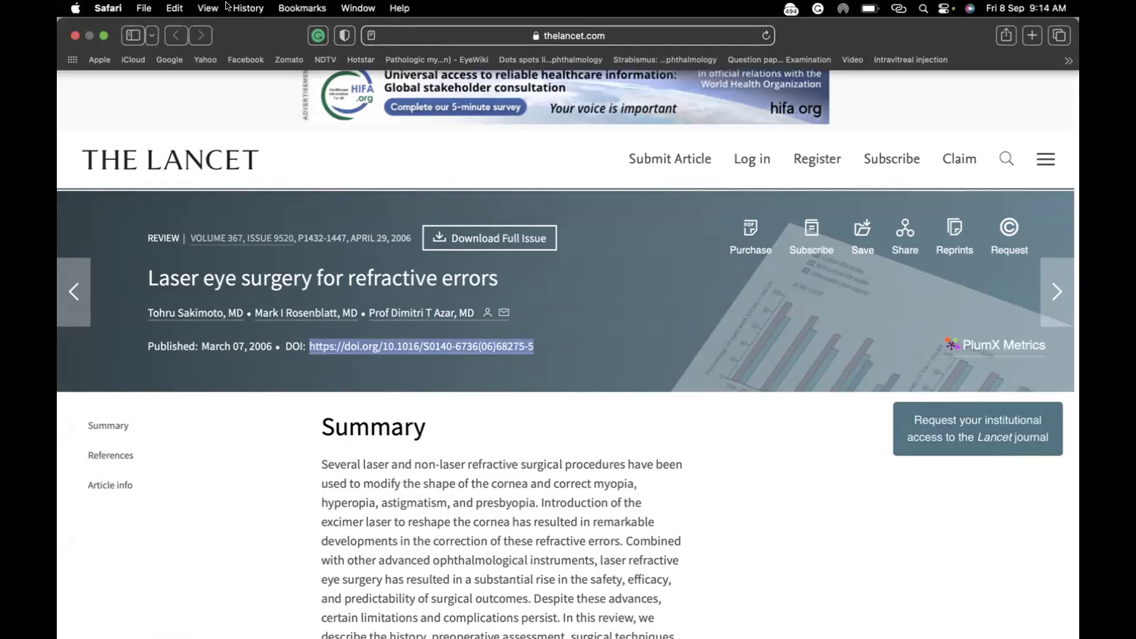
click(105, 36)
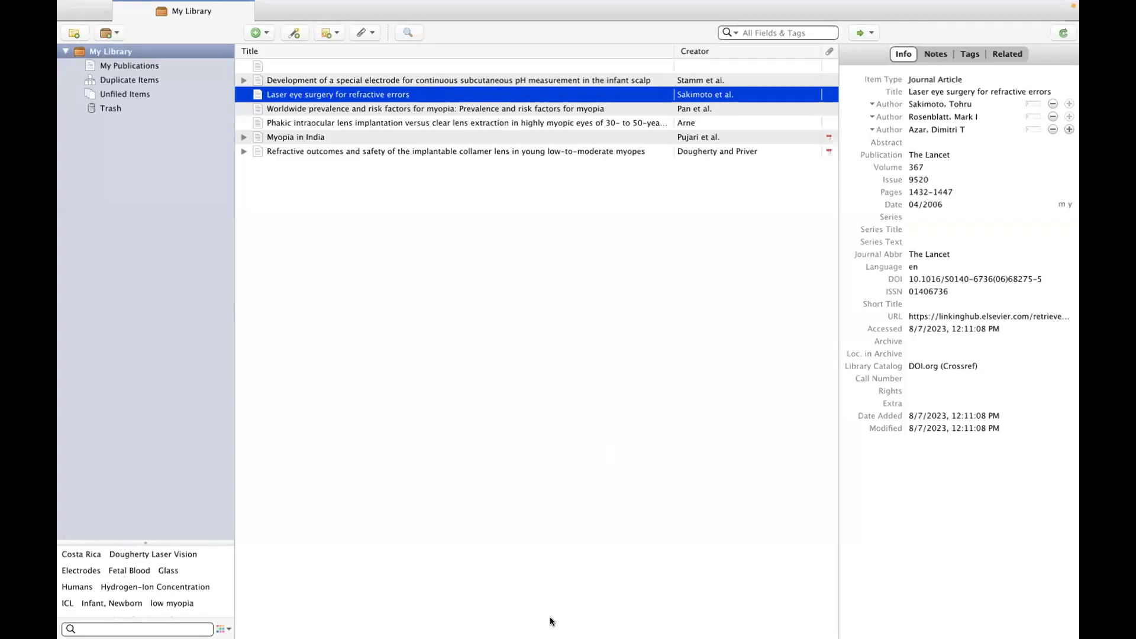
Switch to Pages, create a new document from the Blank template and enter the text "SWNSJWSHXJSN".
mouse_move(262, 620)
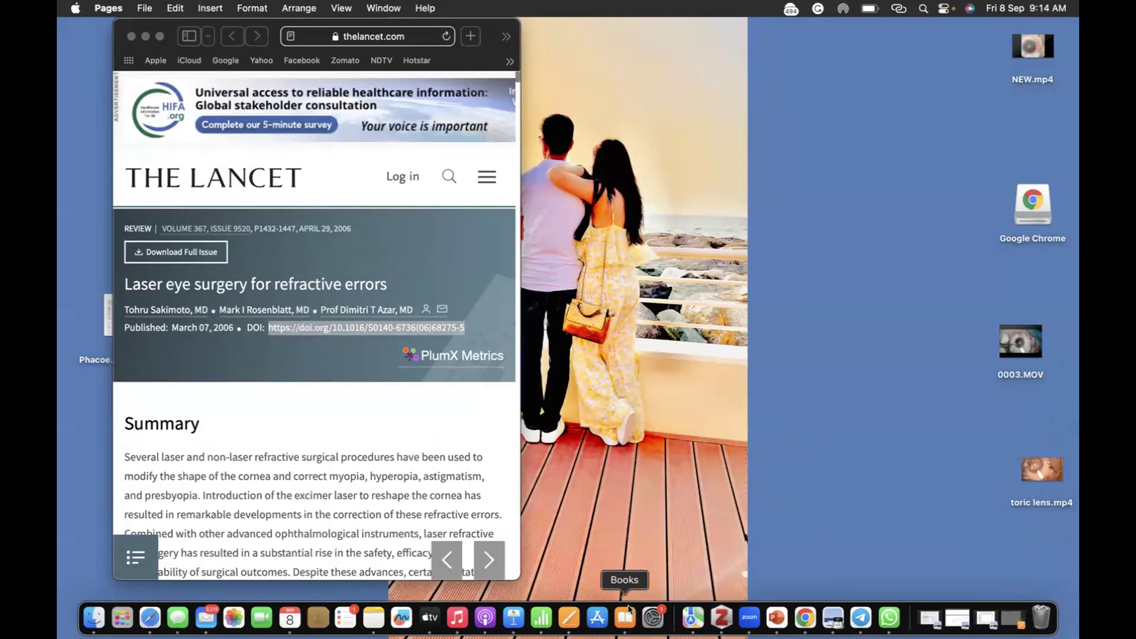
click(569, 614)
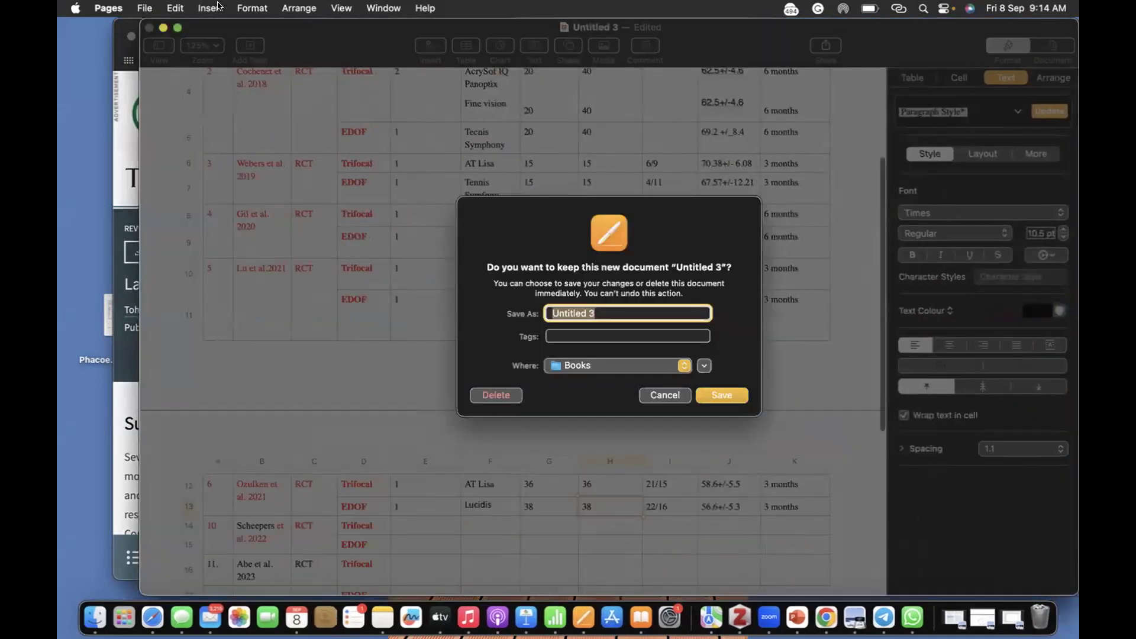
click(148, 8)
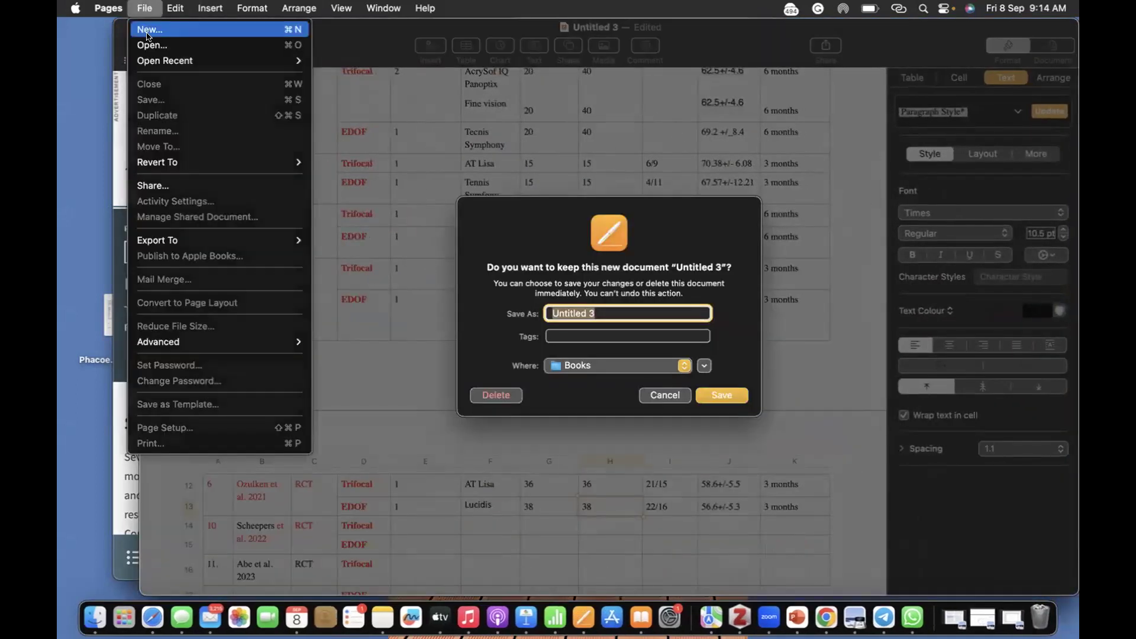
click(149, 31)
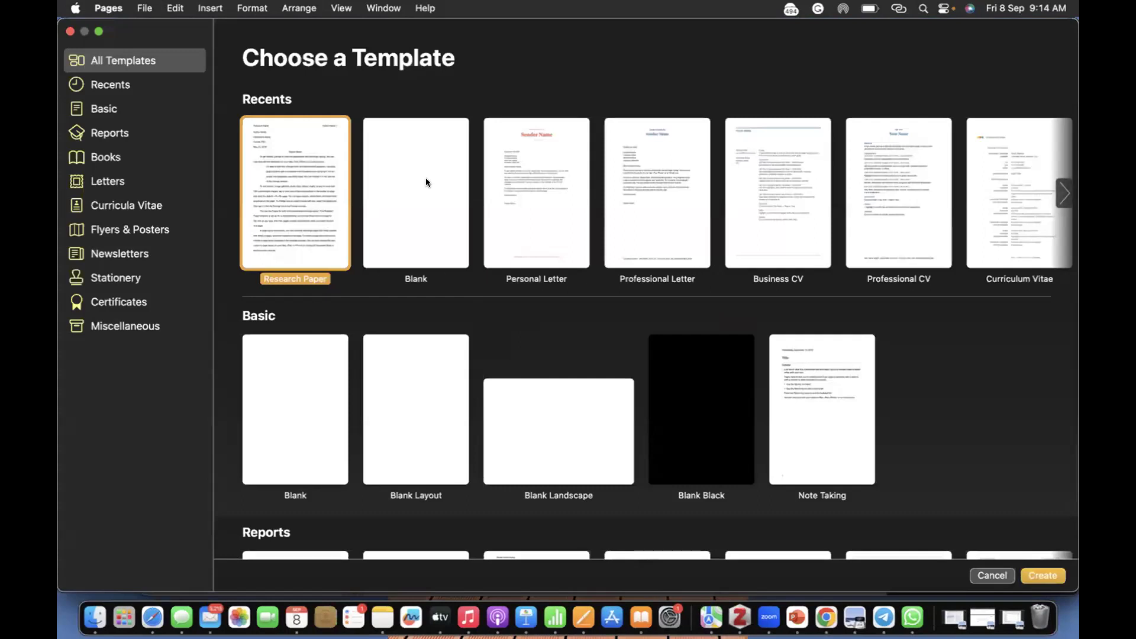
double_click(425, 178)
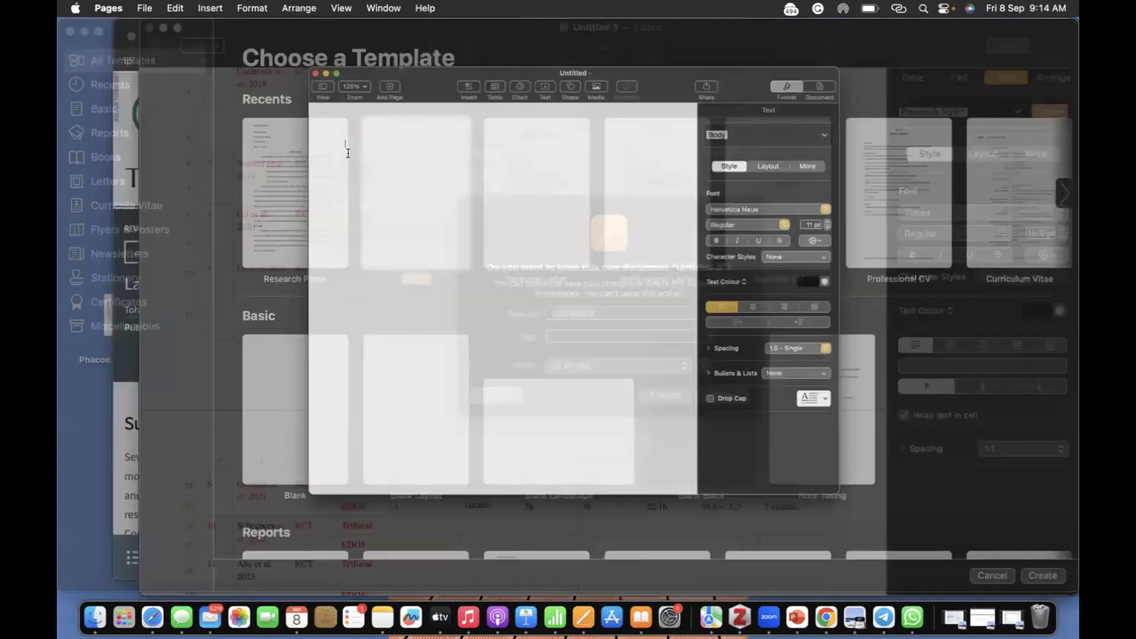
text(SWNSJWSHXJSN)
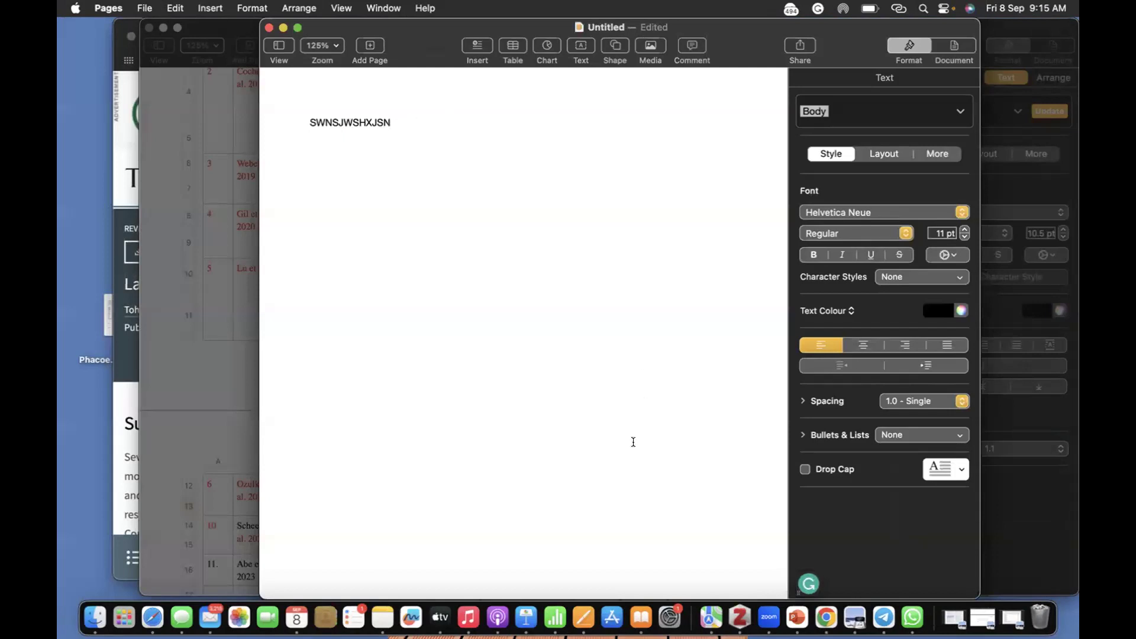
Insert the Zotero reference "Laser eye surgery for refractive errors" into the Pages document directly after "SWNSJWSHXJSN".
click(740, 618)
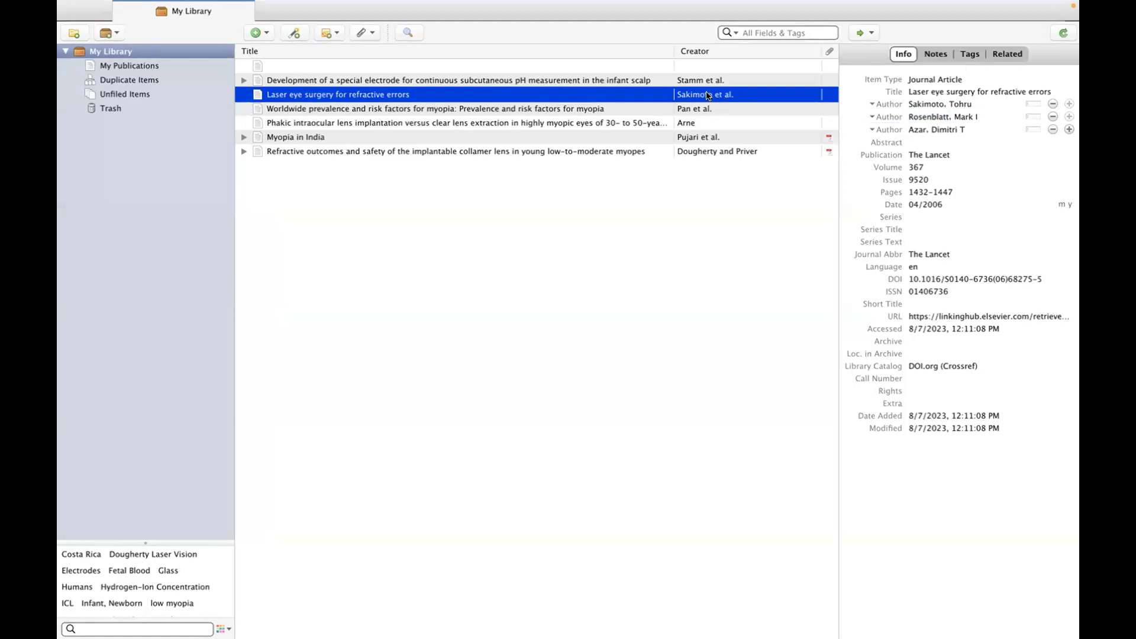
click(94, 27)
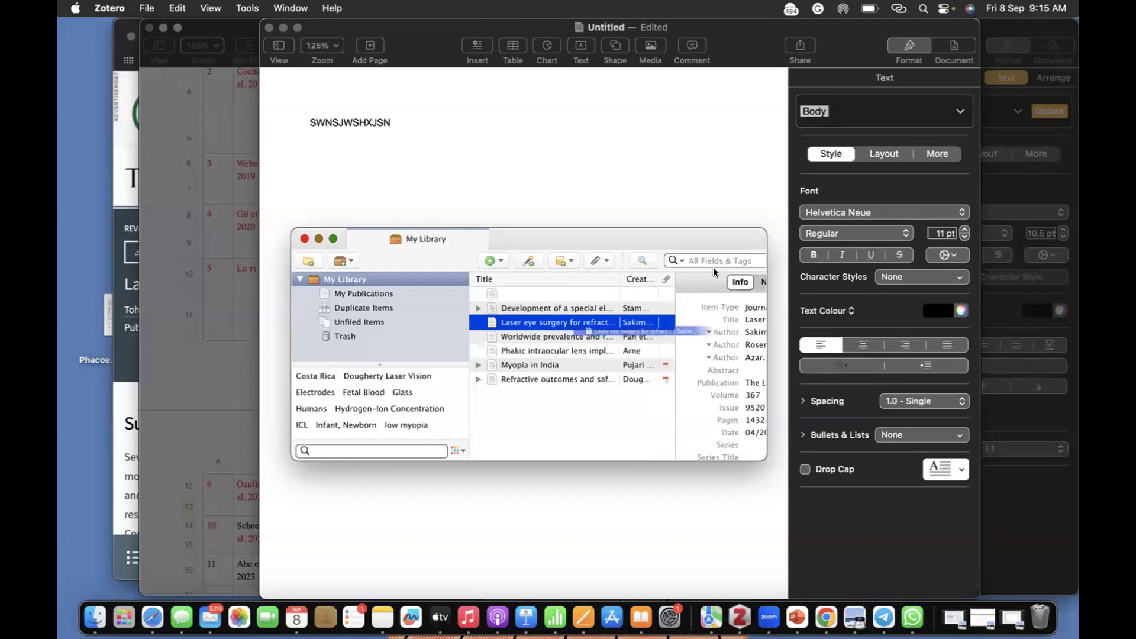
drag(640, 320, 447, 124)
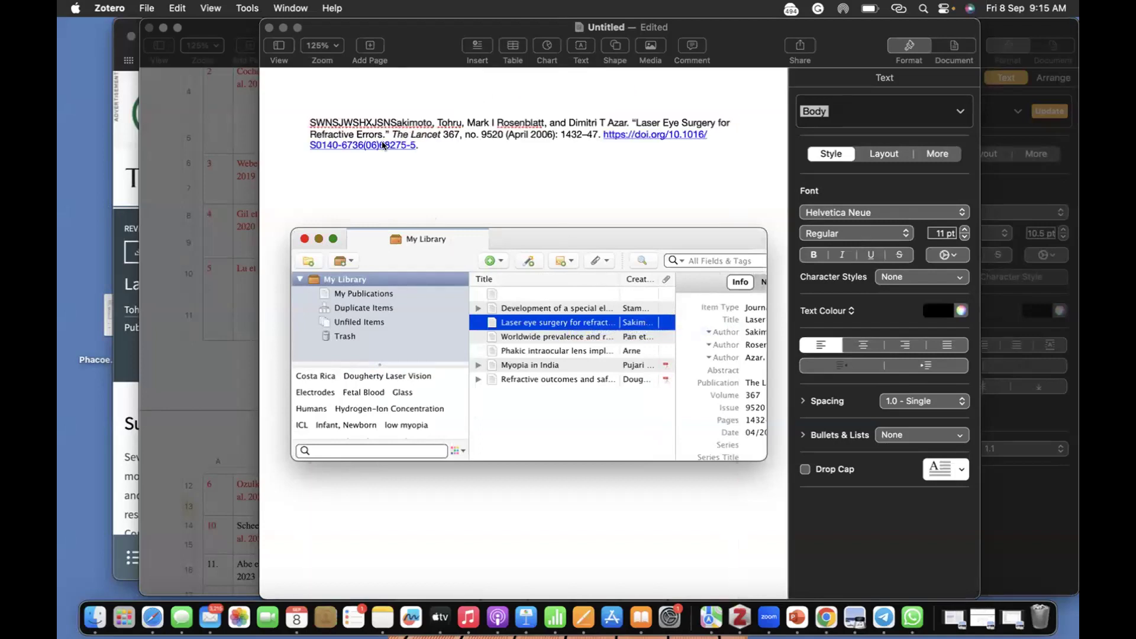
click(463, 156)
key(Return)
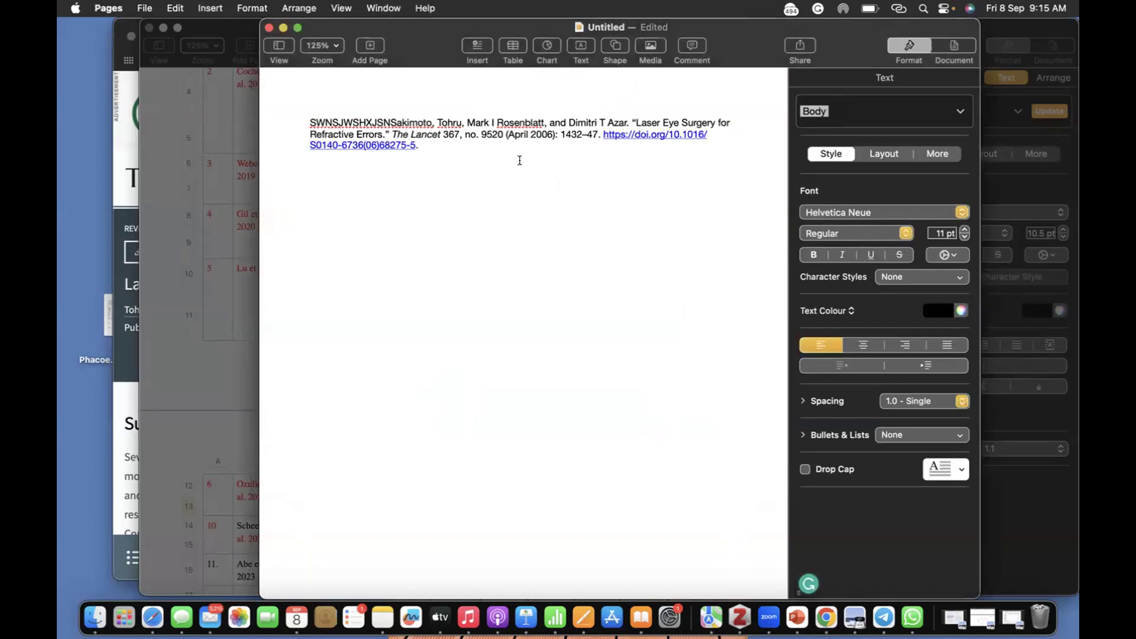
click(164, 28)
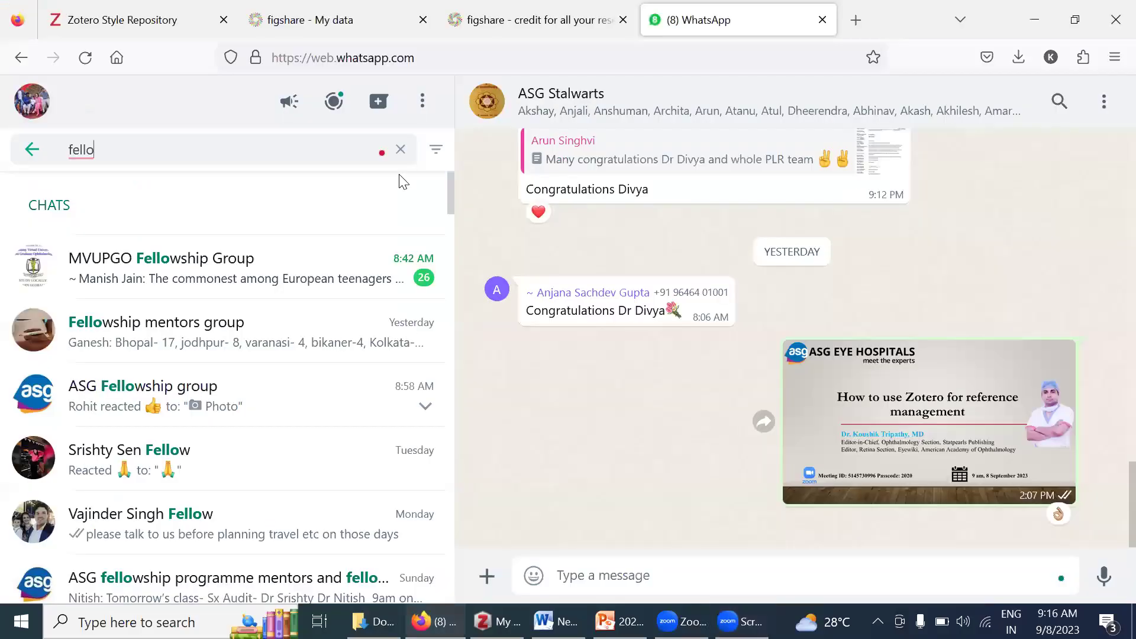
Load the PubMed site in the browser tab that holds the Zotero Style Repository.
click(73, 16)
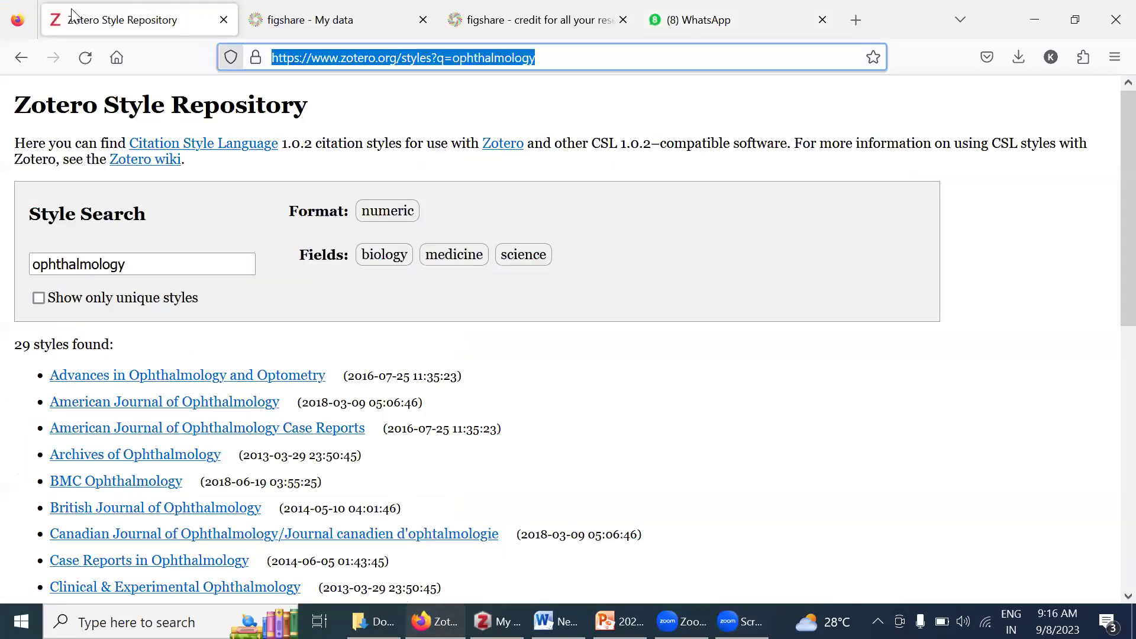
text(pubme)
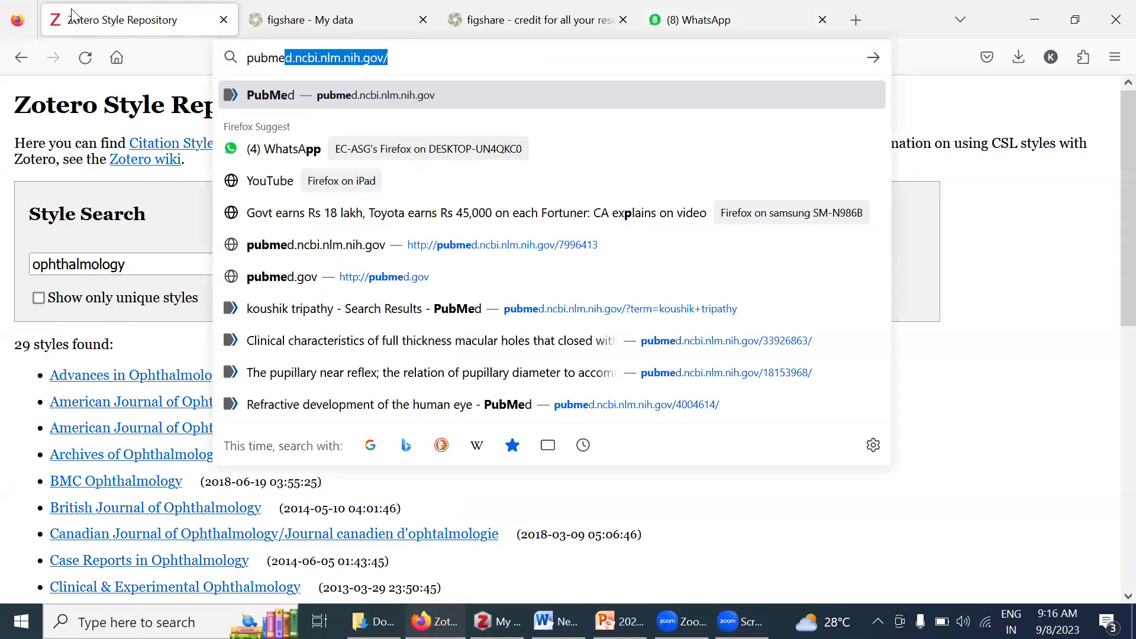
key(Return)
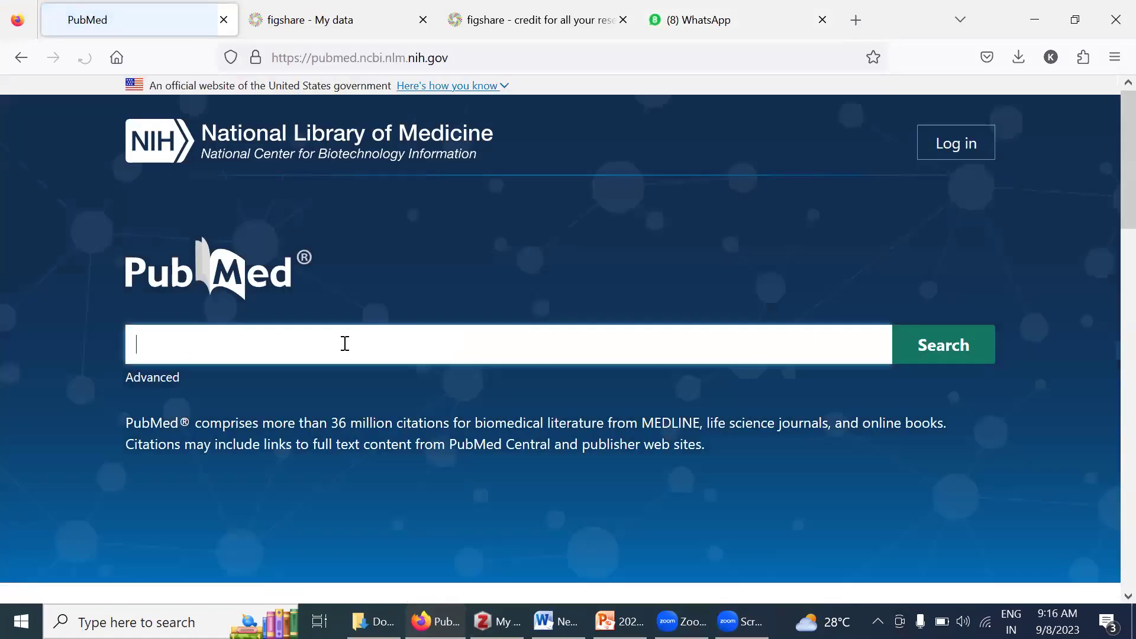
Search PubMed for "purtscher retinopathy" and open the first result, the StatPearls article "Purtscher Retinopathy".
text(purts)
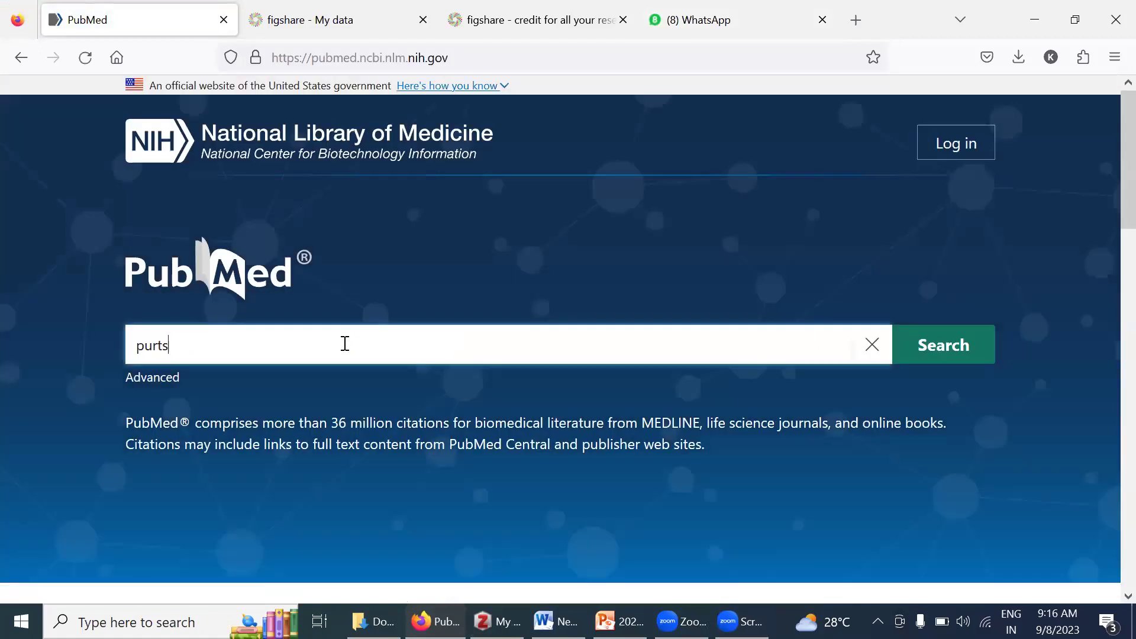
text(cher retinopa)
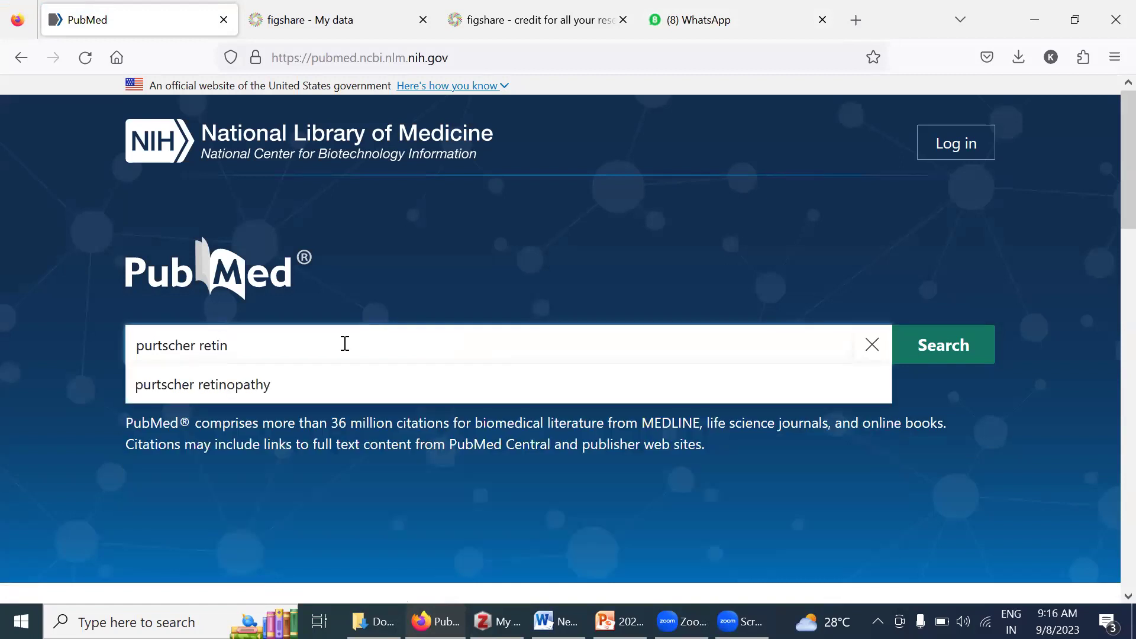
text(thy)
key(Return)
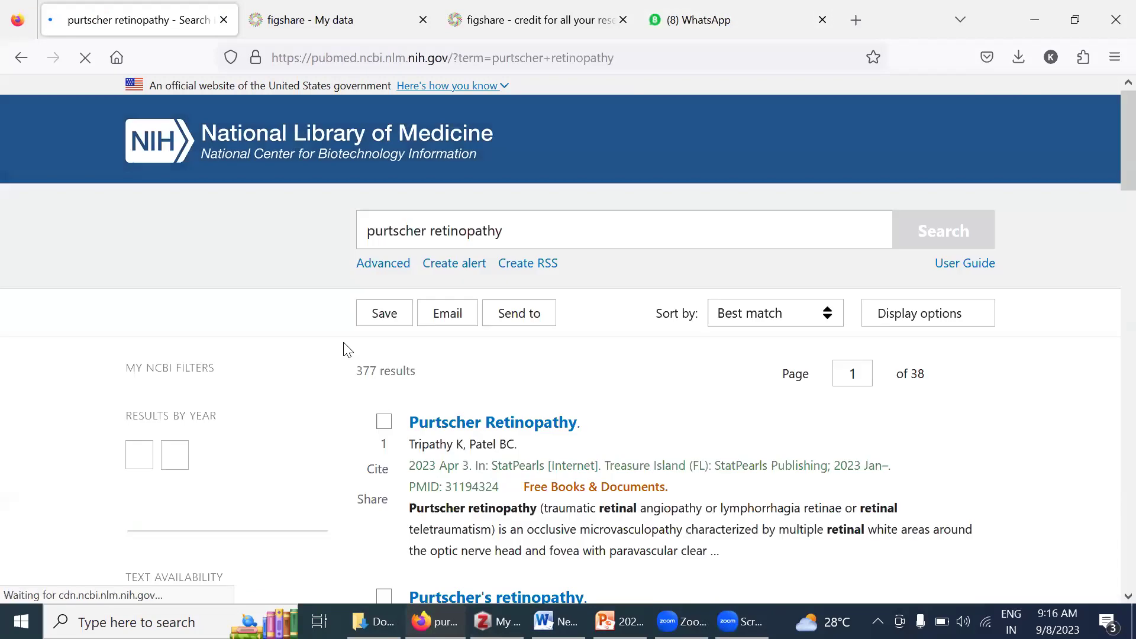
click(522, 434)
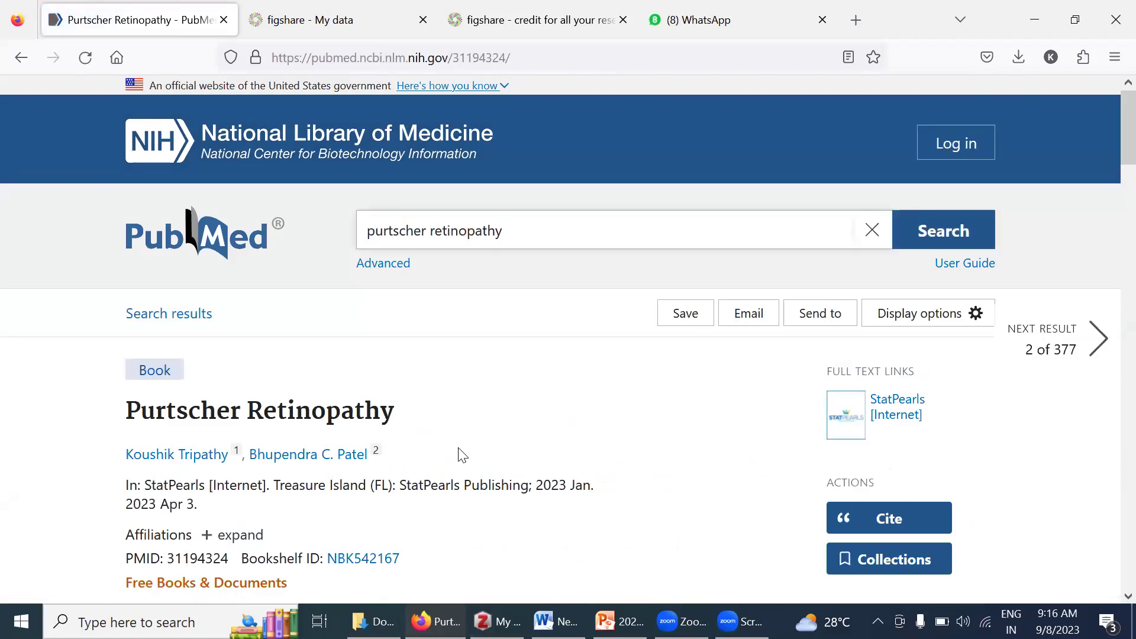
Save the PubMed article "Purtscher Retinopathy" to My Library with the Zotero Connector and view the library in Zotero.
click(496, 621)
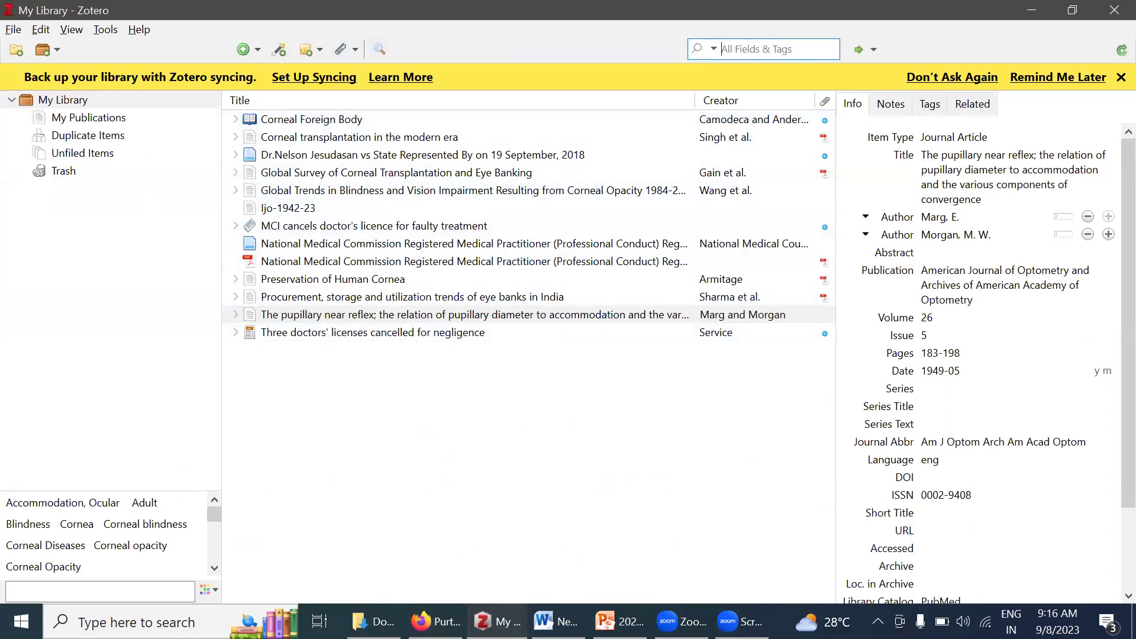
click(434, 621)
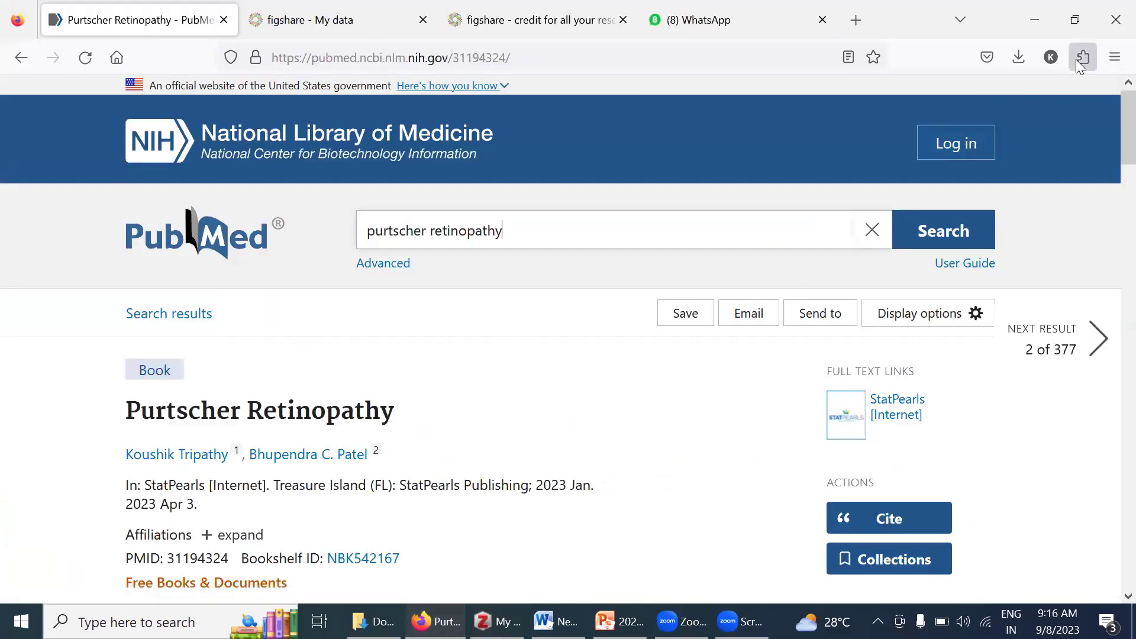
click(1078, 60)
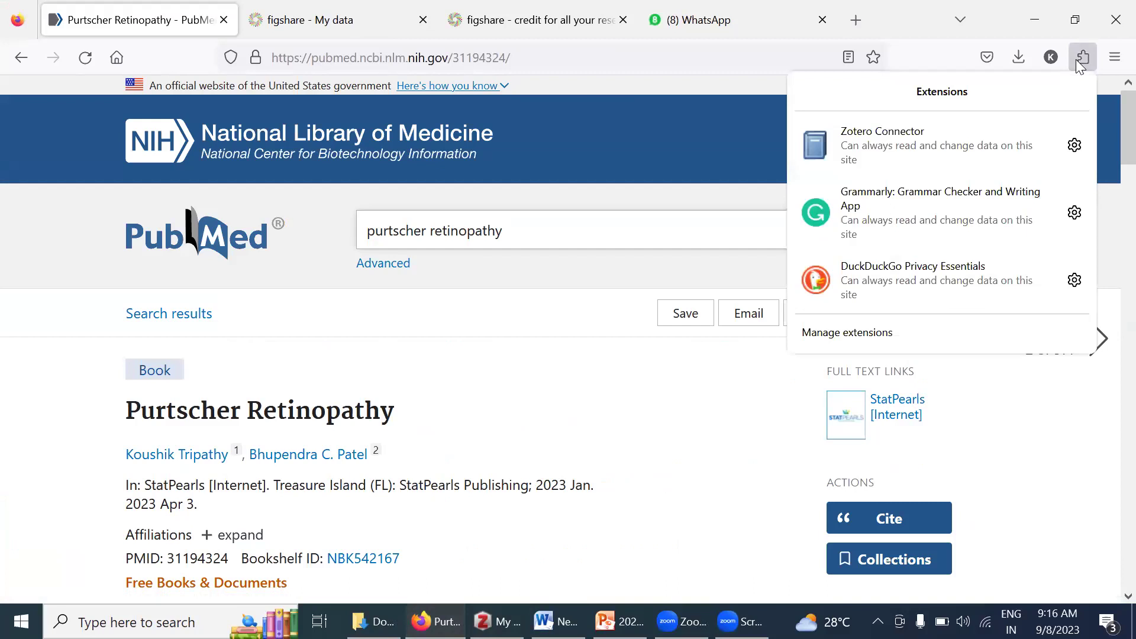
click(853, 145)
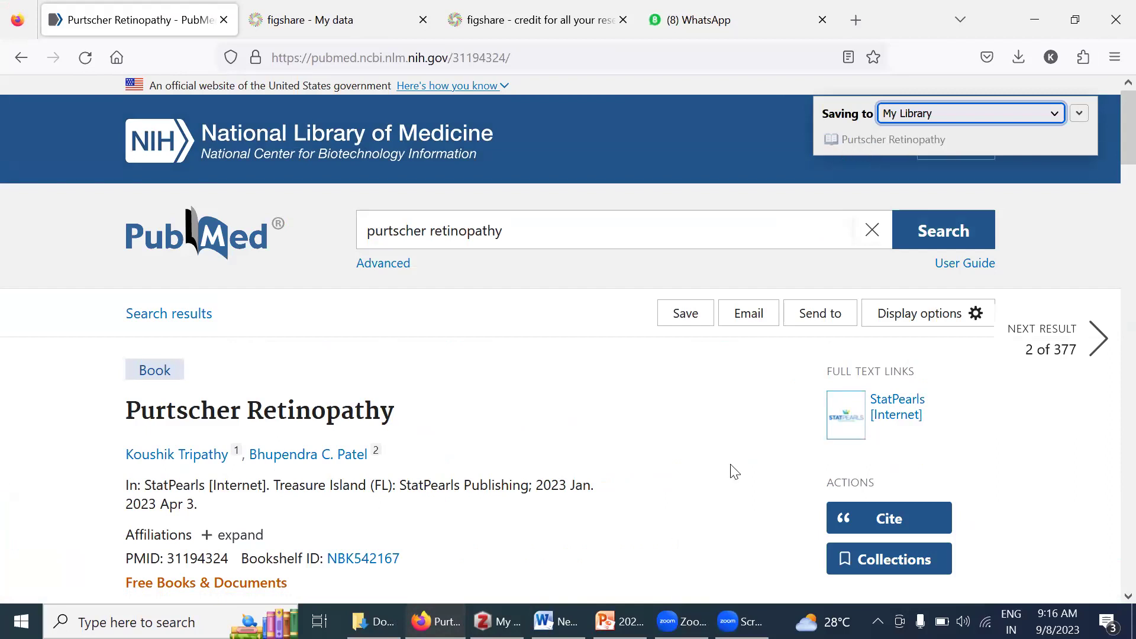
click(497, 622)
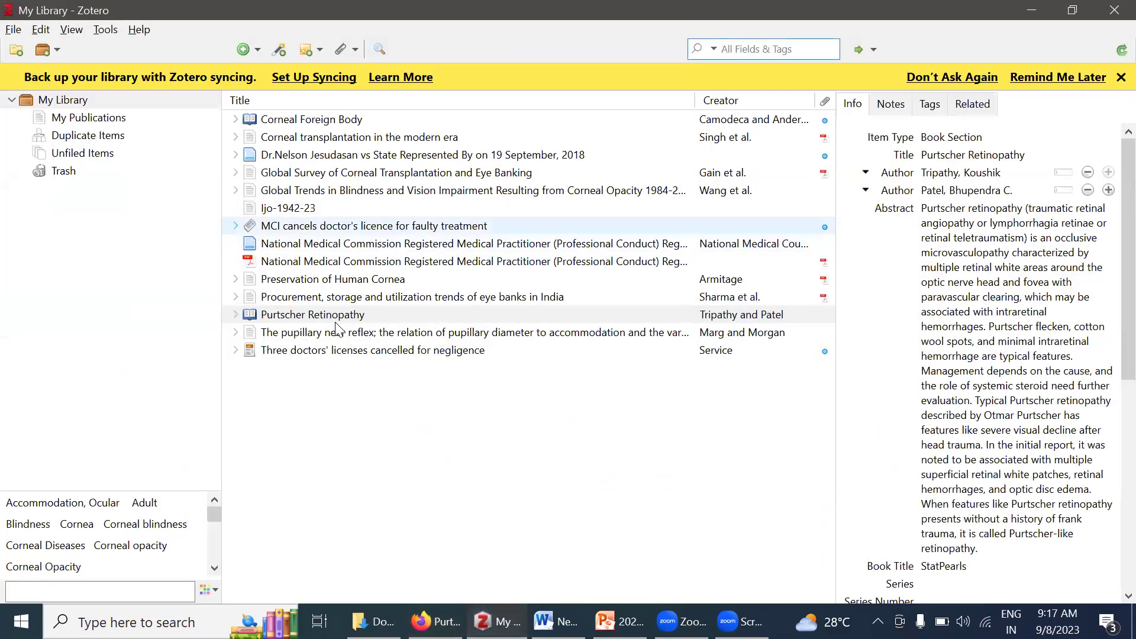
key(ctrl+f)
Switch to the Word document and enter the text "Purtscher retinopathy".
click(556, 621)
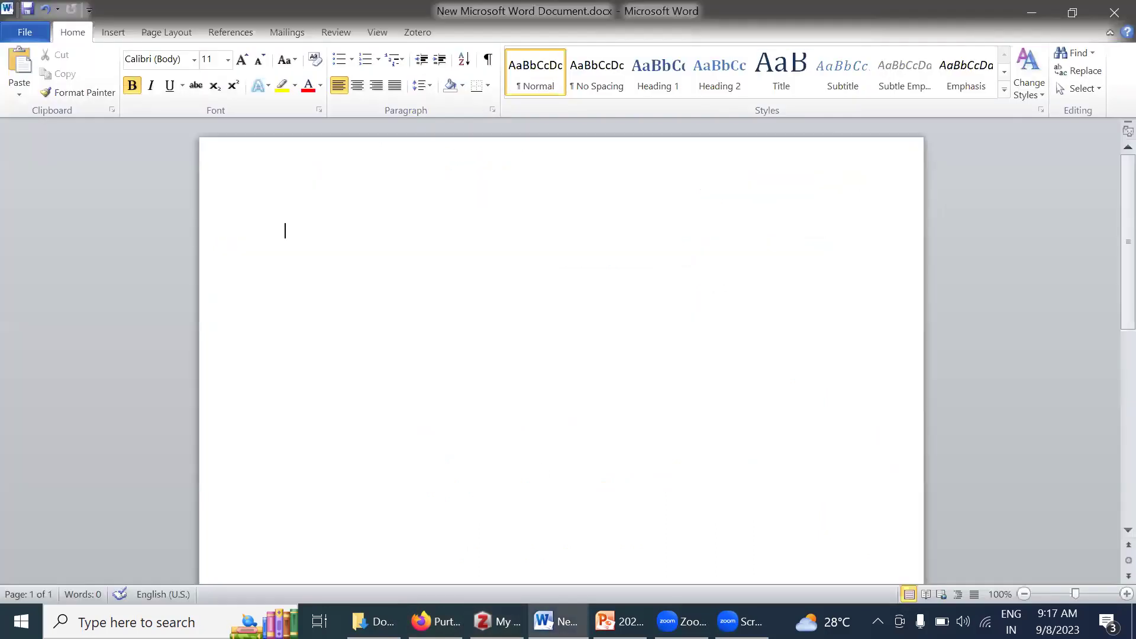
text(P)
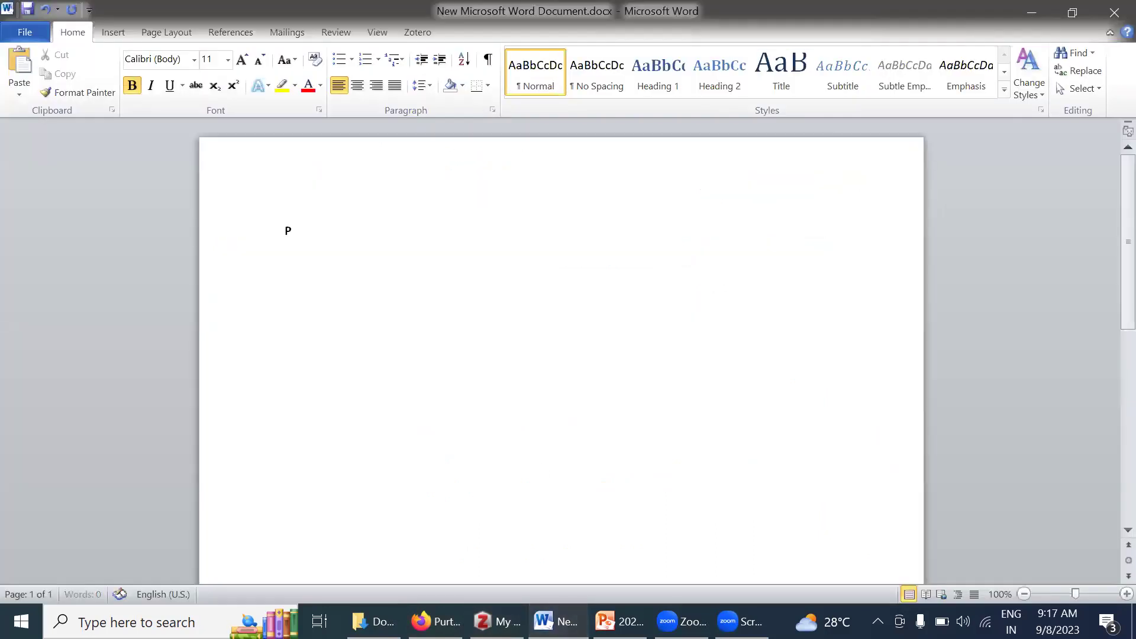
text(urtscher retinopathy)
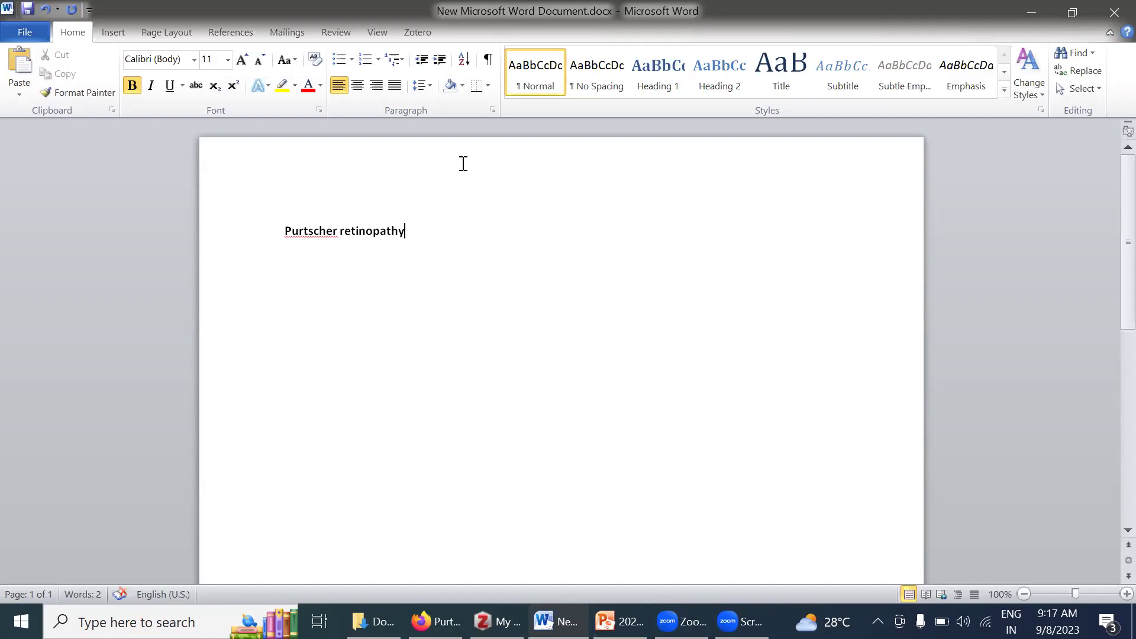
Insert a Zotero citation after "Purtscher retinopathy", searching for "purt" and picking the StatPearls article "Purtscher Retinopathy".
click(418, 33)
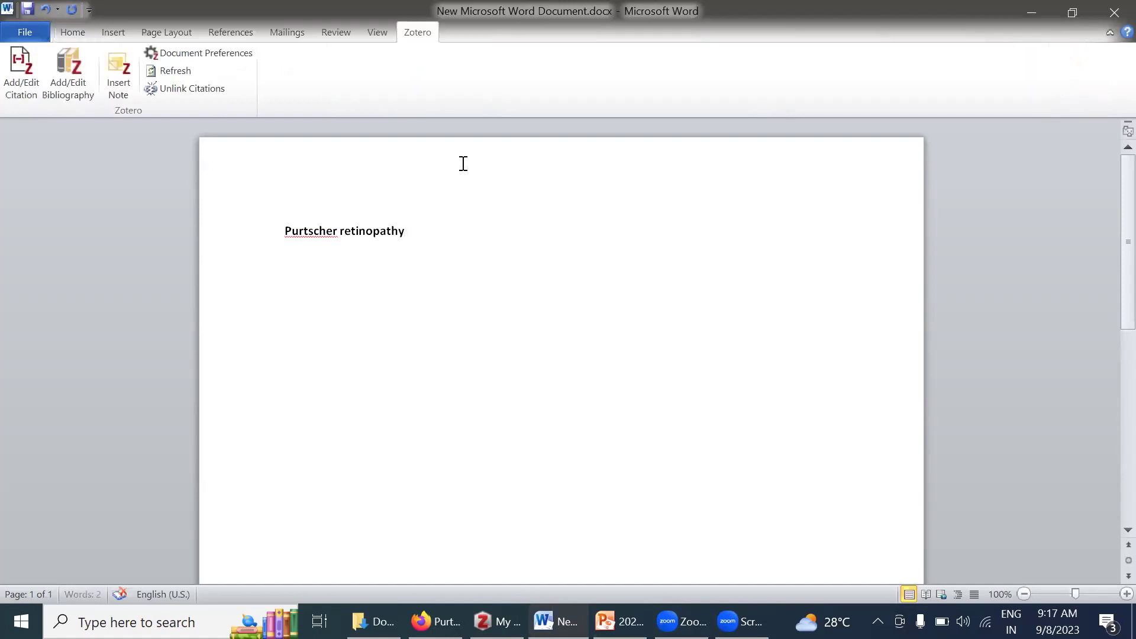
click(22, 81)
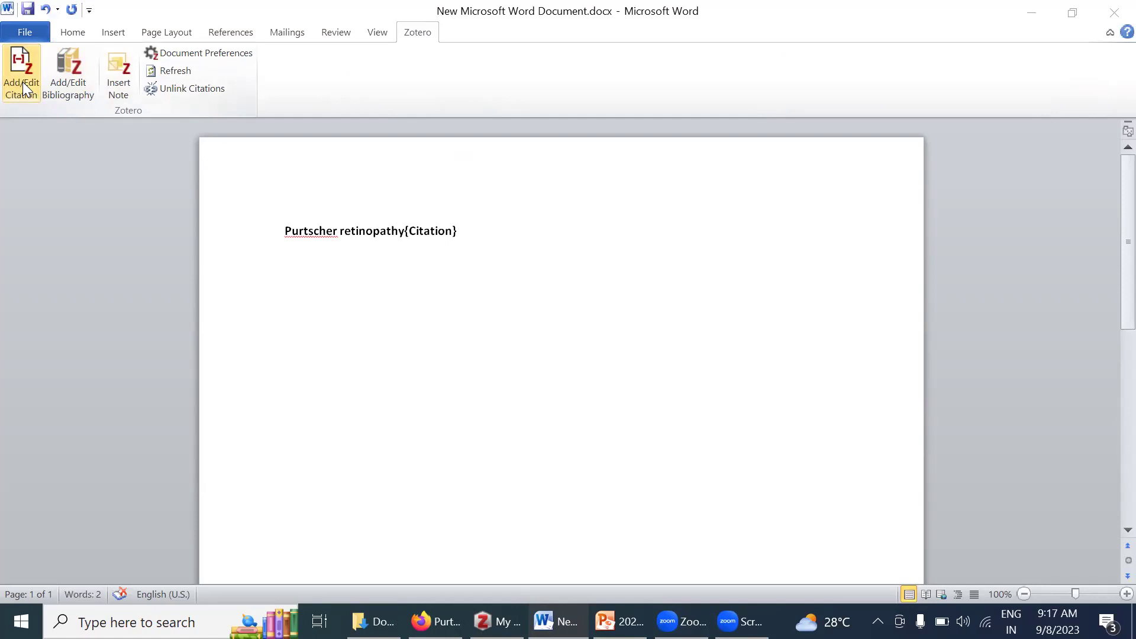
text(purt)
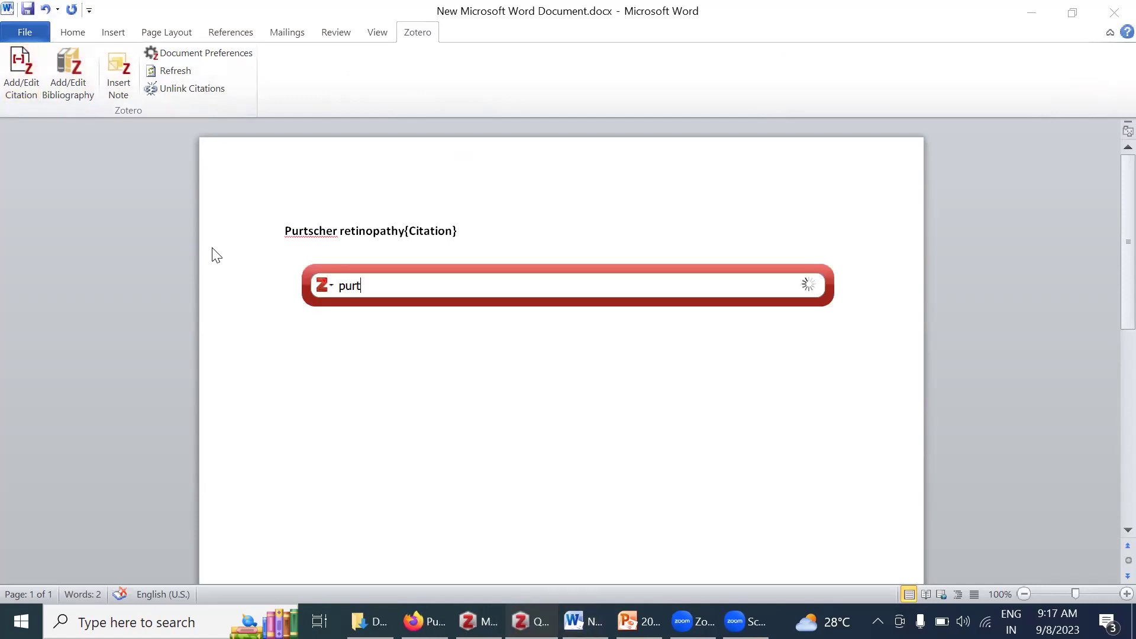
key(Return)
key(Return)
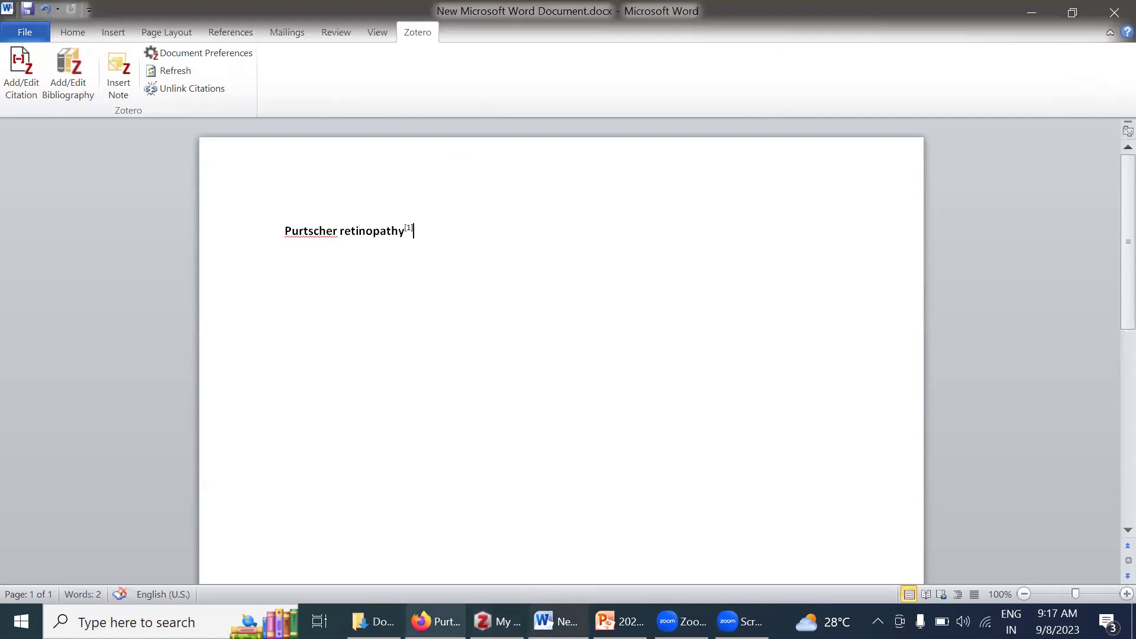
Switch to the PubMed article page in Firefox.
click(435, 621)
drag(503, 230, 326, 232)
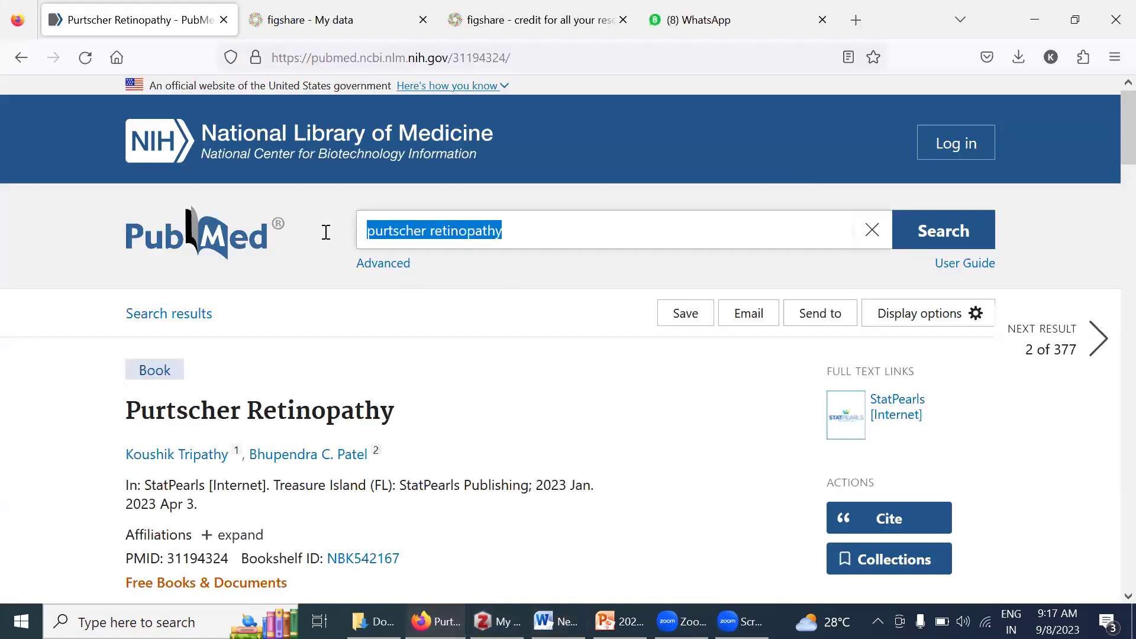
key(BackSpace)
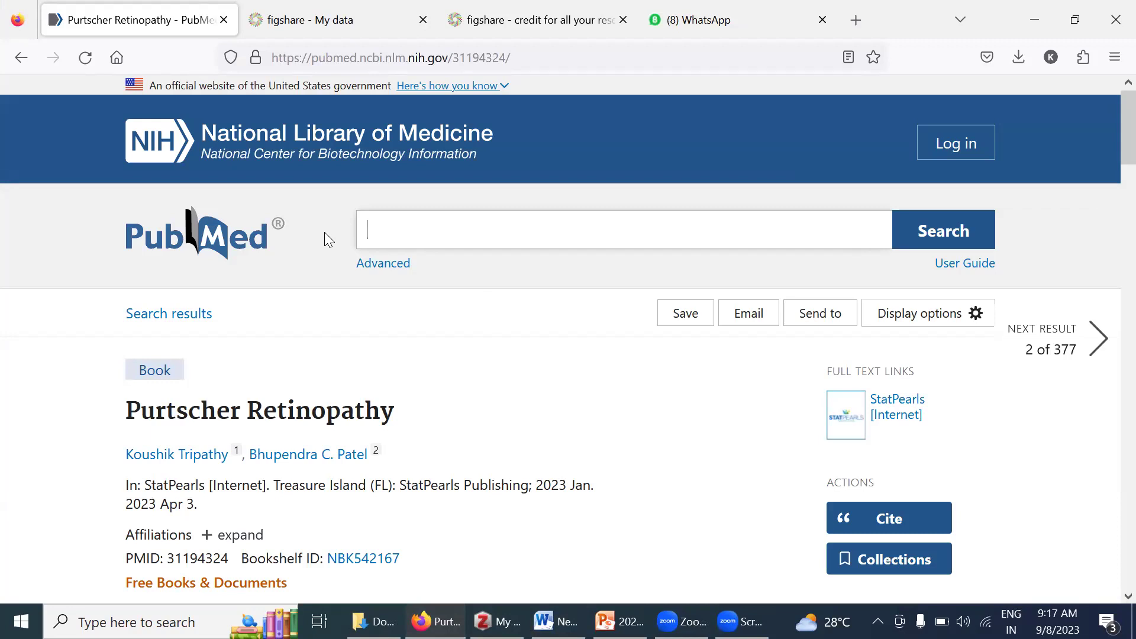
text(surtc)
key(BackSpace)
key(BackSpace)
key(BackSpace)
key(BackSpace)
key(BackSpace)
Return to the "purtscher retinopathy" search results and open the article "Purtscher-like retinopathy in a patient with milk-alkali syndrome and pancreatitis".
click(22, 56)
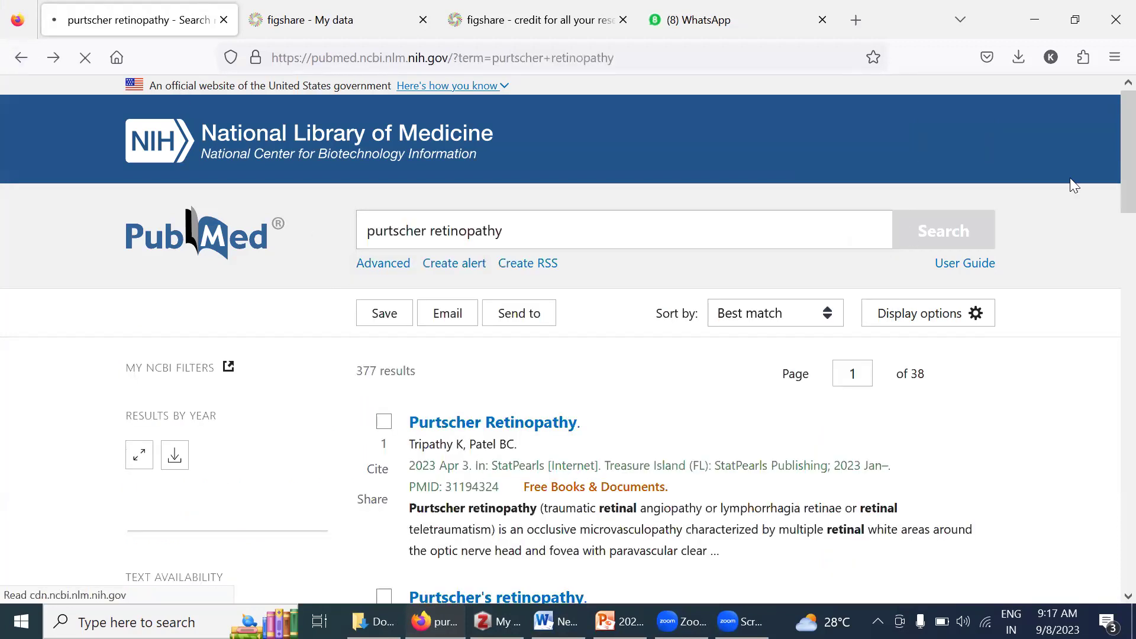
scroll(1109, 287, down, 10)
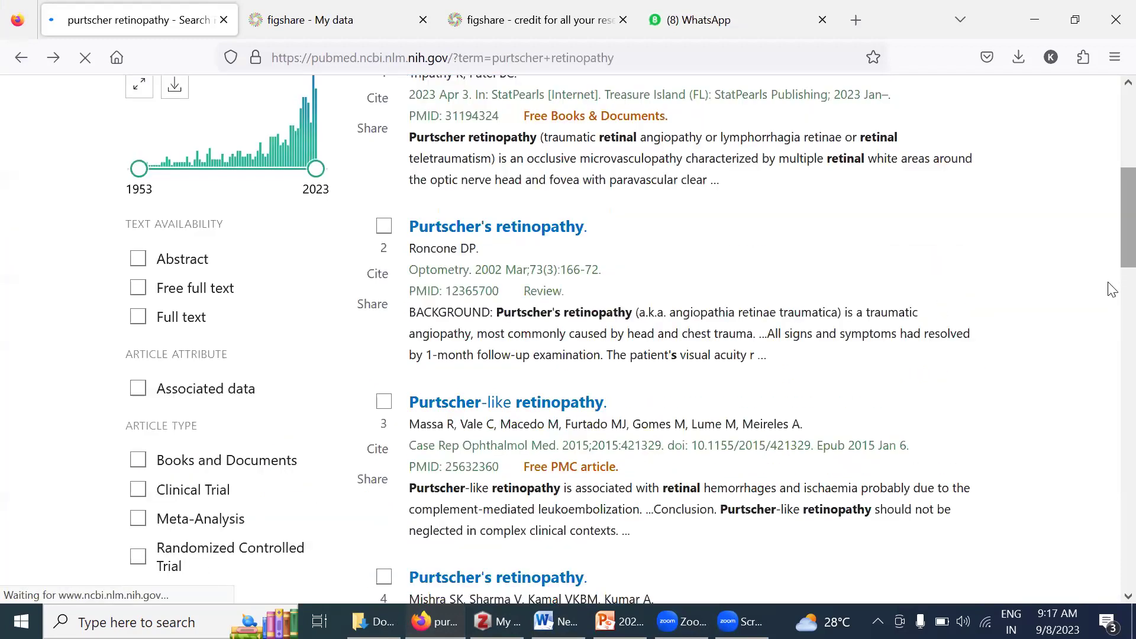
scroll(1111, 288, down, 5)
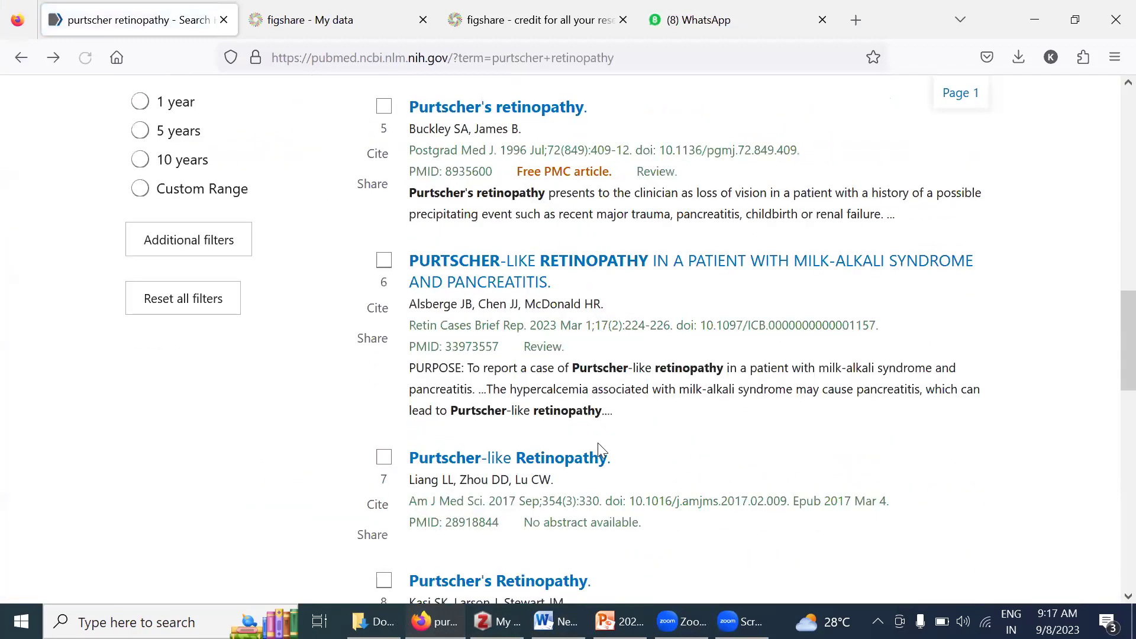
click(561, 274)
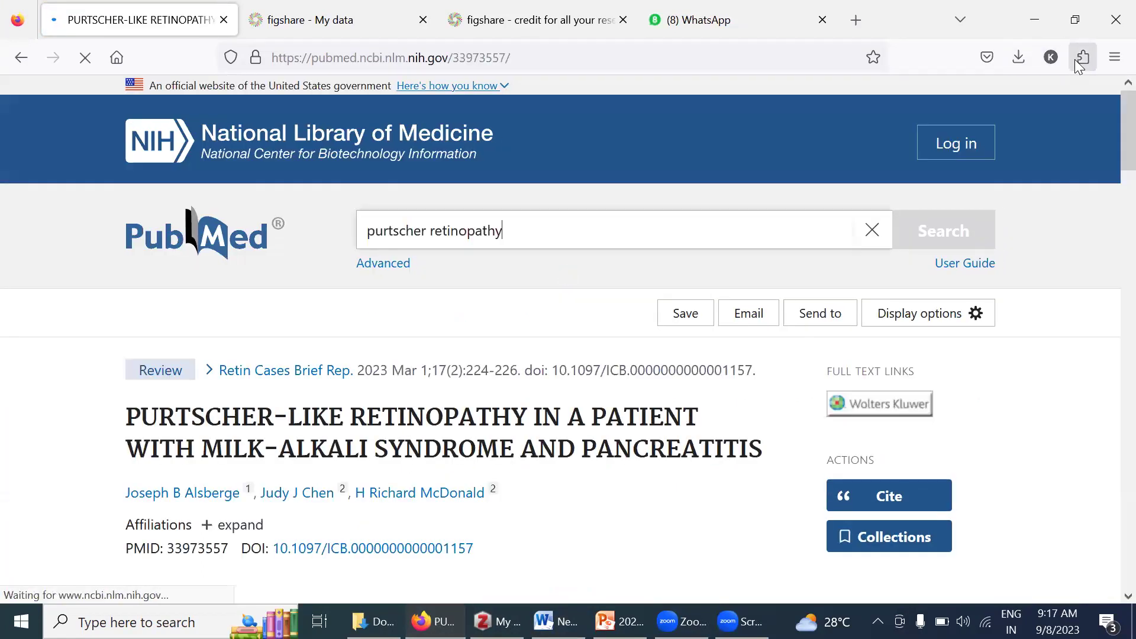
Save the milk-alkali syndrome article to My Library with the Zotero Connector.
click(1079, 62)
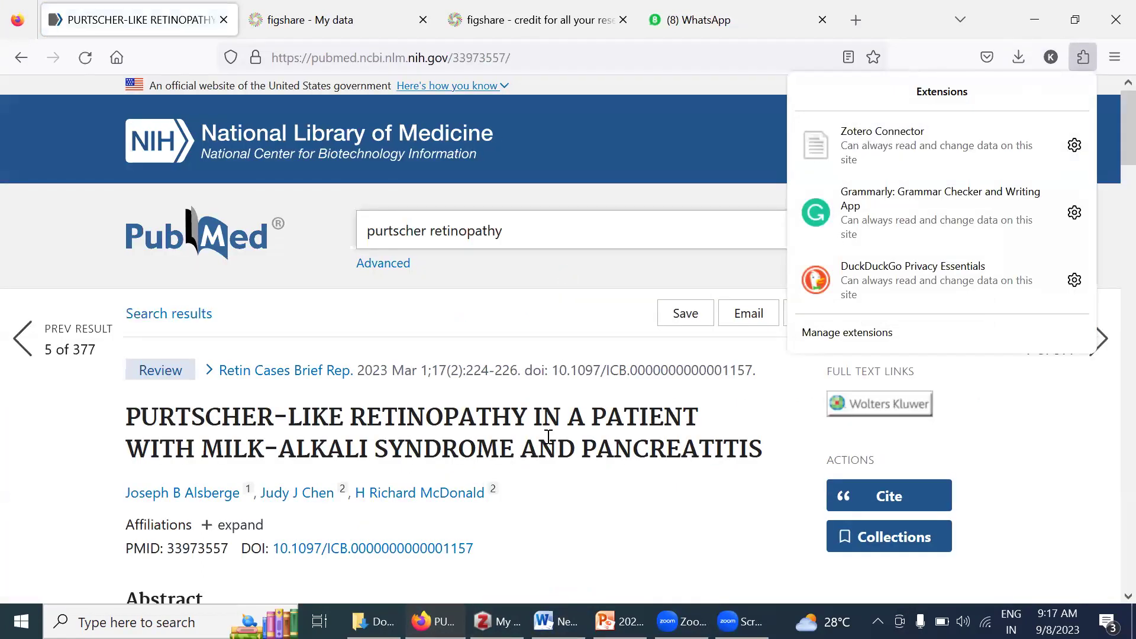
click(1082, 57)
click(1089, 52)
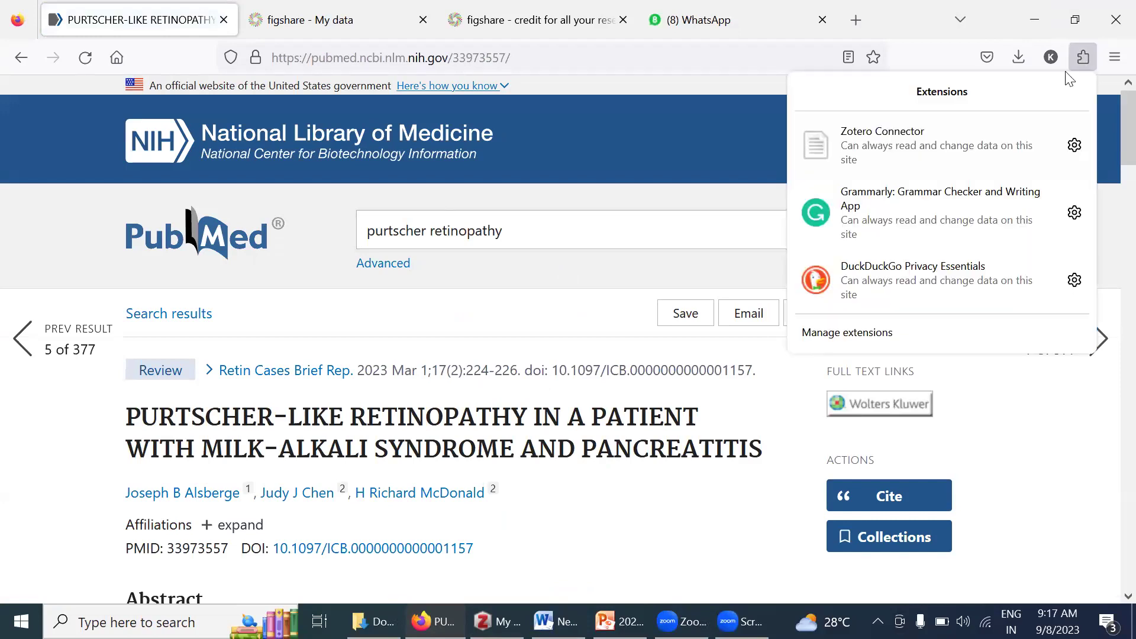
click(996, 133)
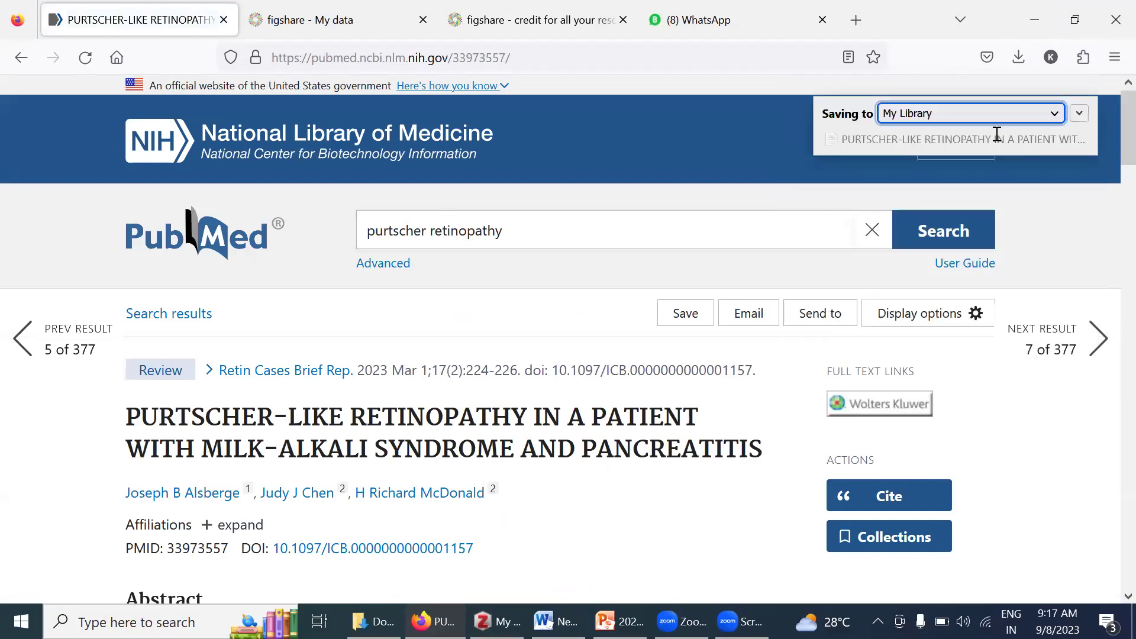
Switch to Word and add the milk-alkali syndrome article to the existing Zotero citation, searching for "purt".
click(556, 621)
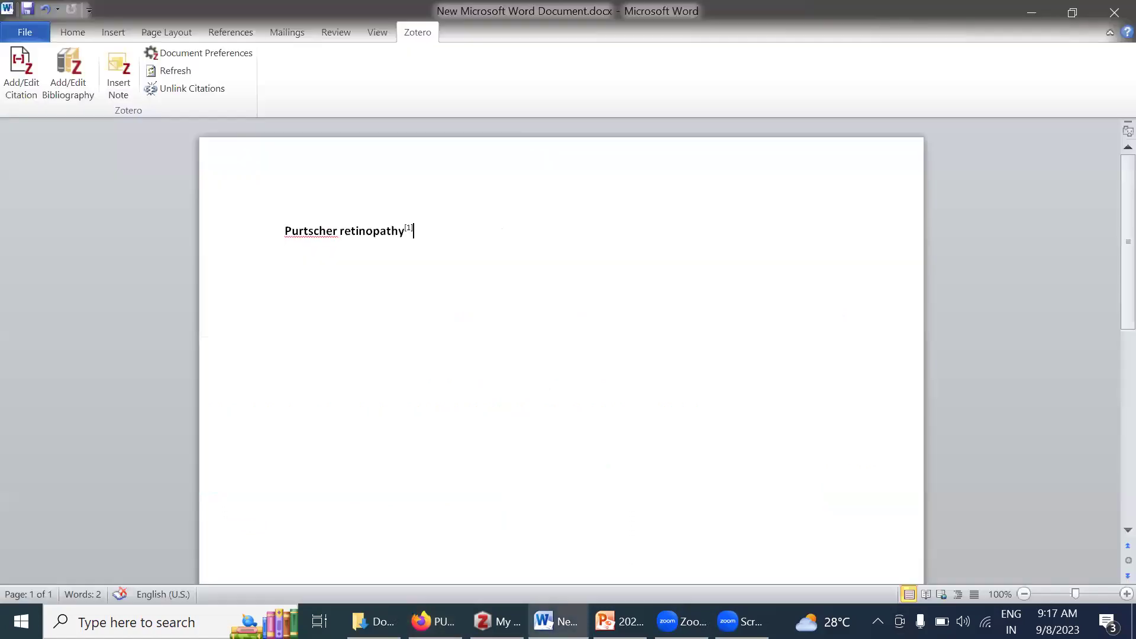
click(18, 83)
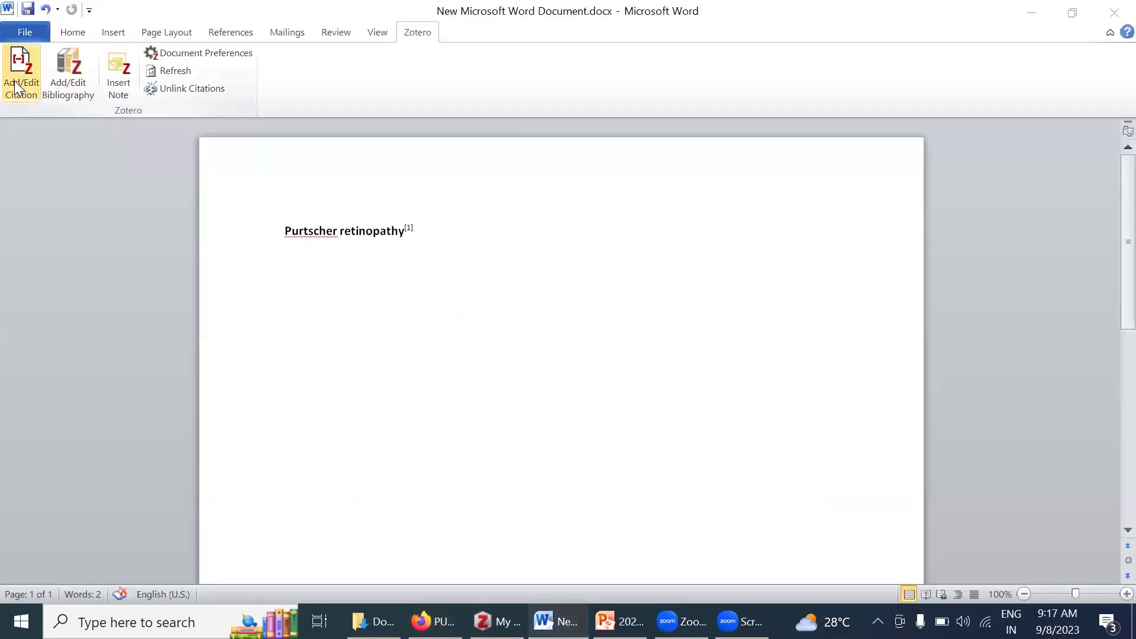
text(purtc)
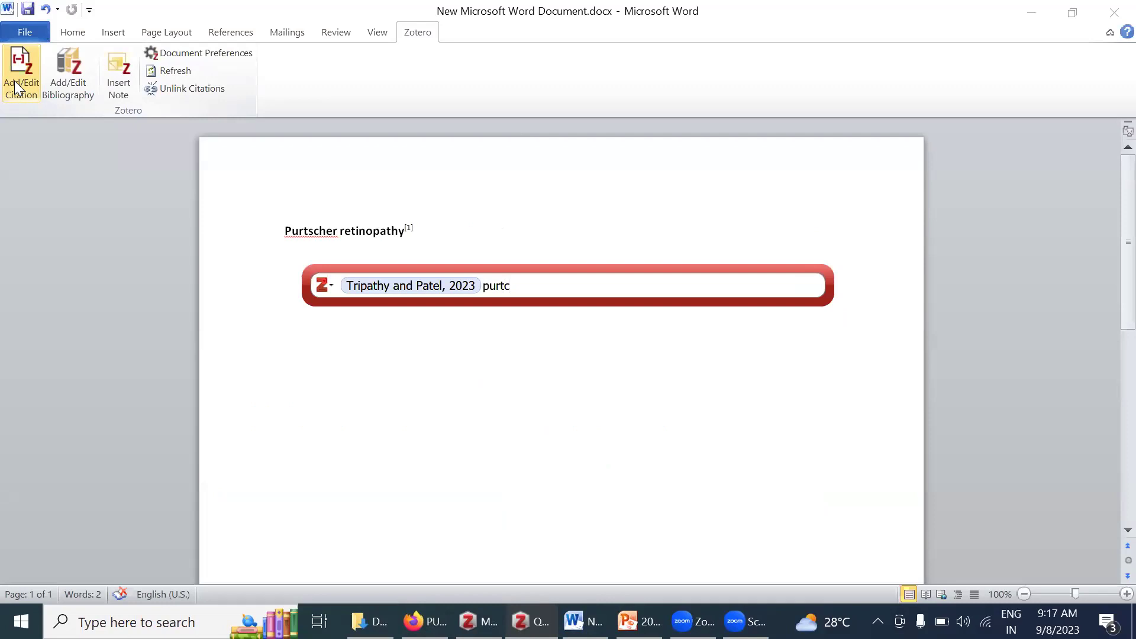
key(BackSpace)
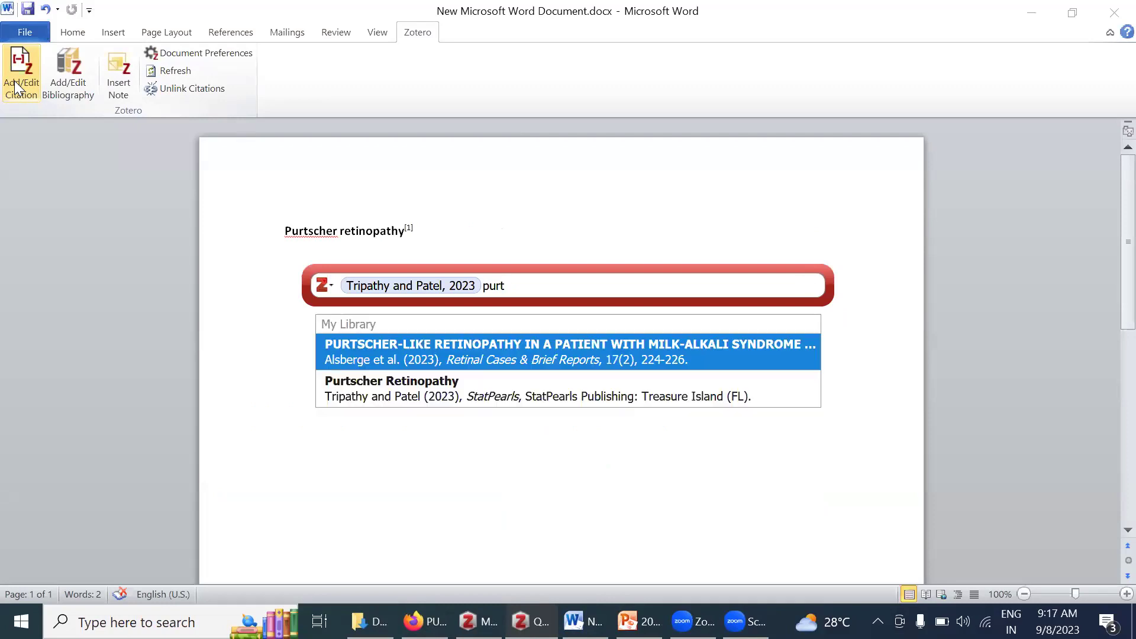
key(Return)
key(Return)
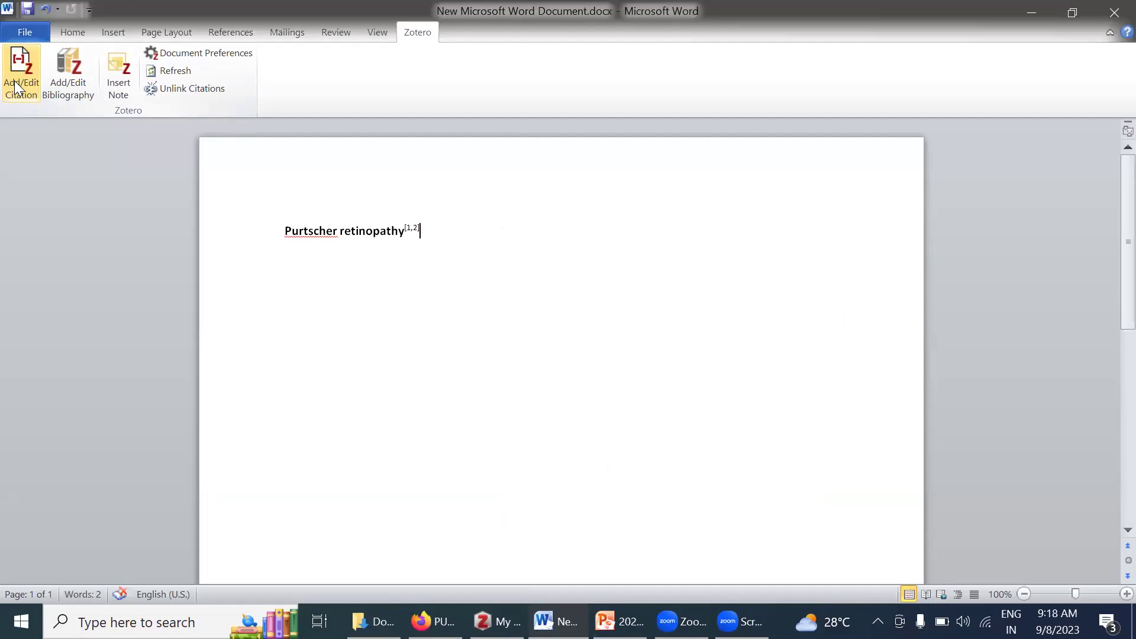
Add a "References:" heading a few lines below the citation and insert the Zotero bibliography under it.
key(Return)
key(Return)
key(Return)
key(Return)
text(References)
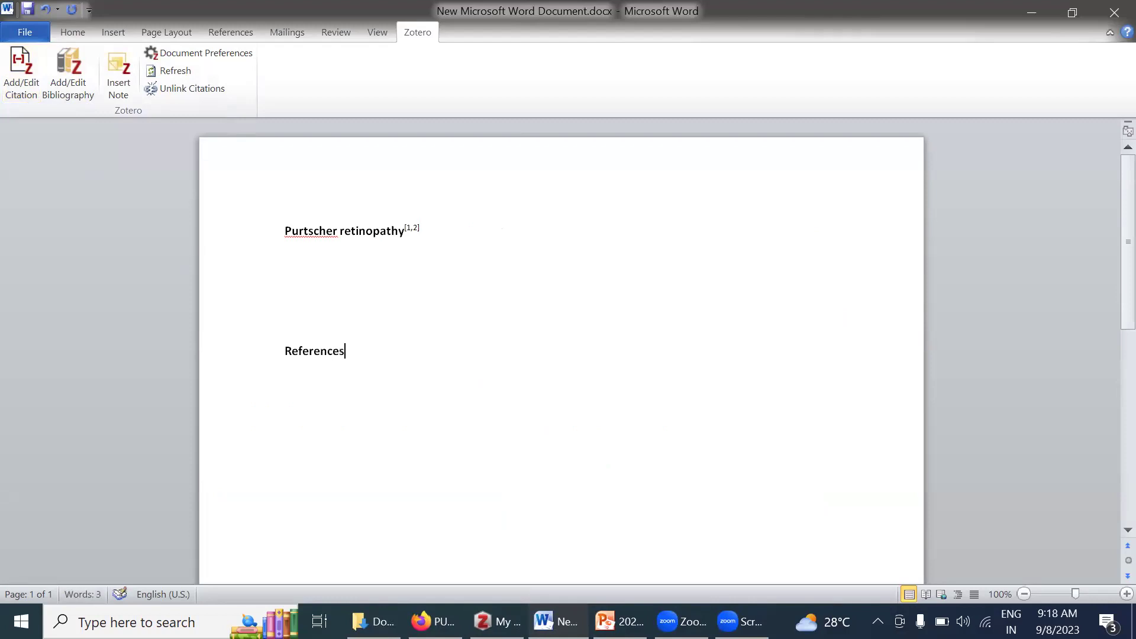
text(:)
key(Return)
click(51, 71)
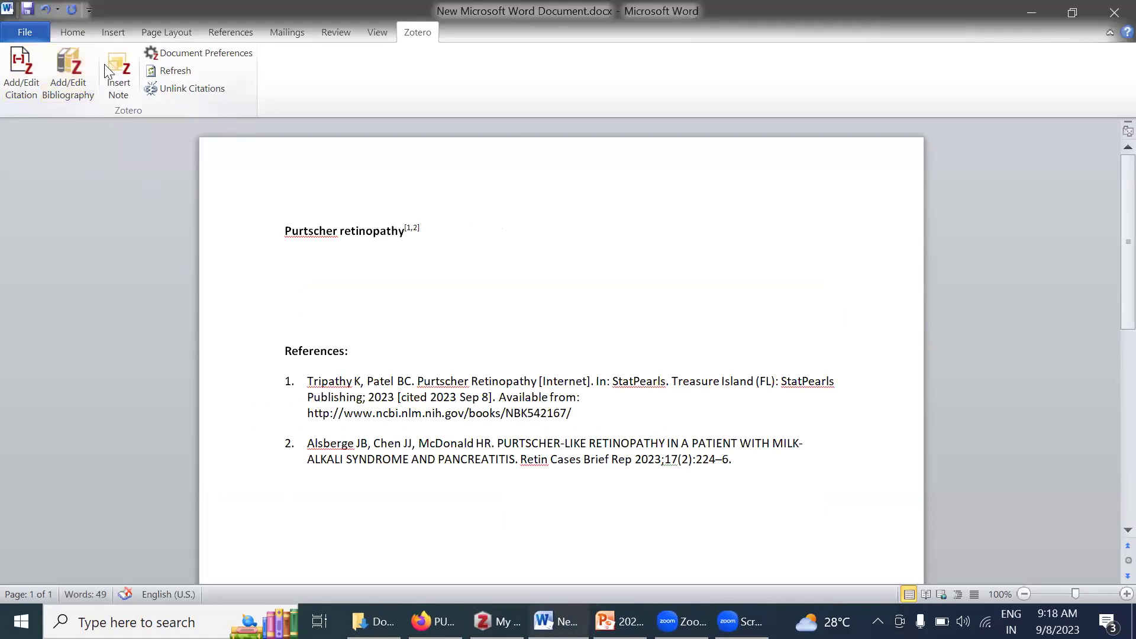
Insert two blank lines after the cited "Purtscher retinopathy" text.
click(447, 229)
key(Return)
key(Return)
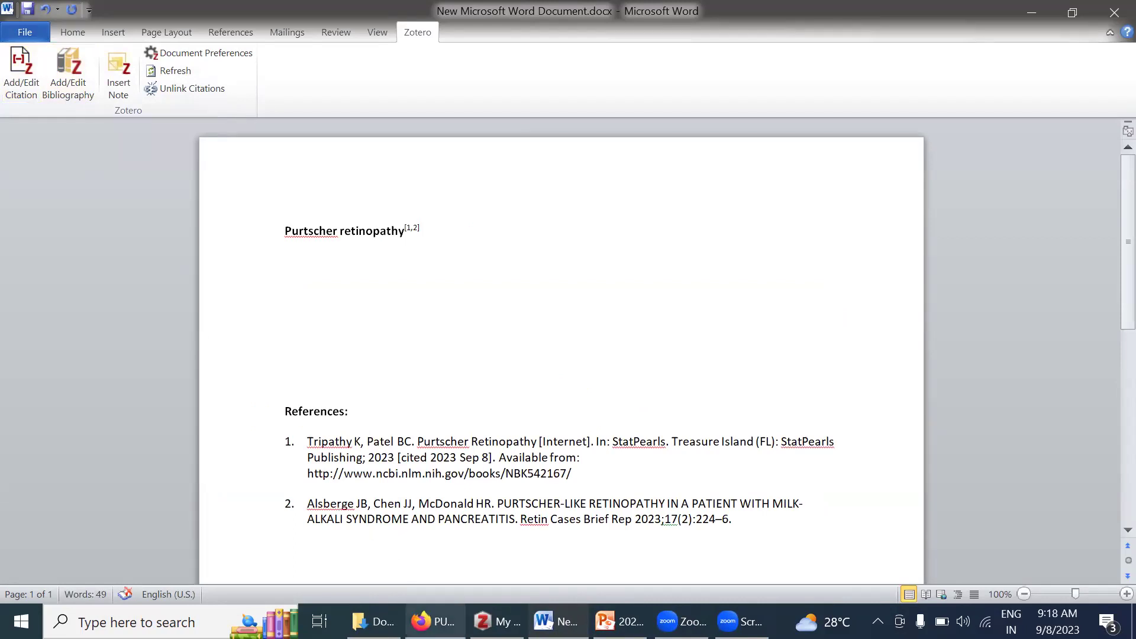
click(432, 621)
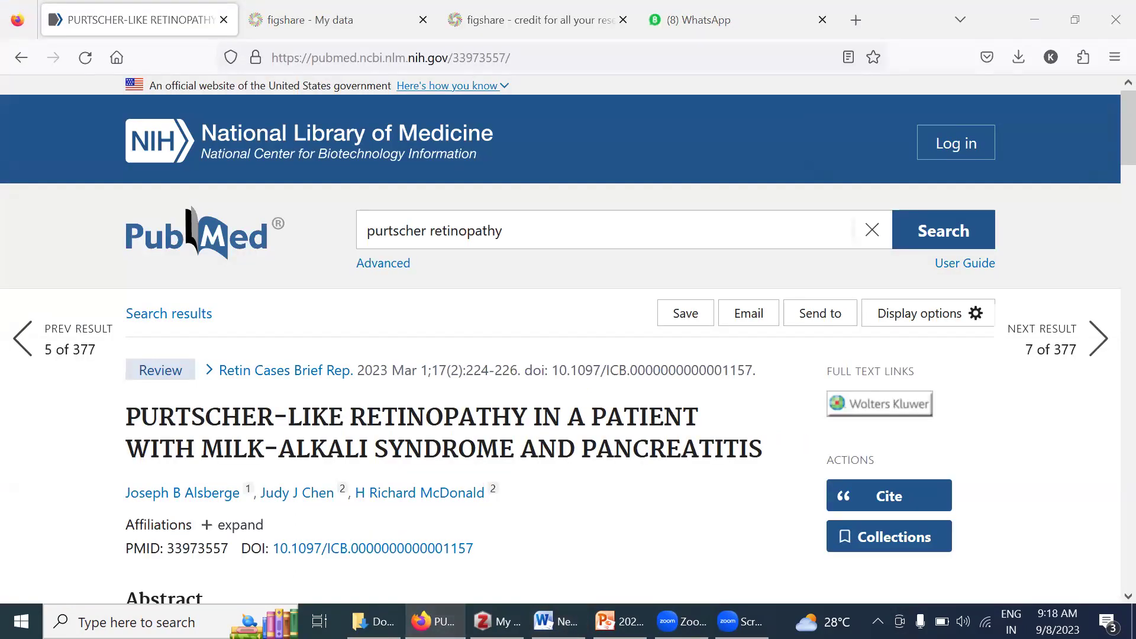
click(432, 621)
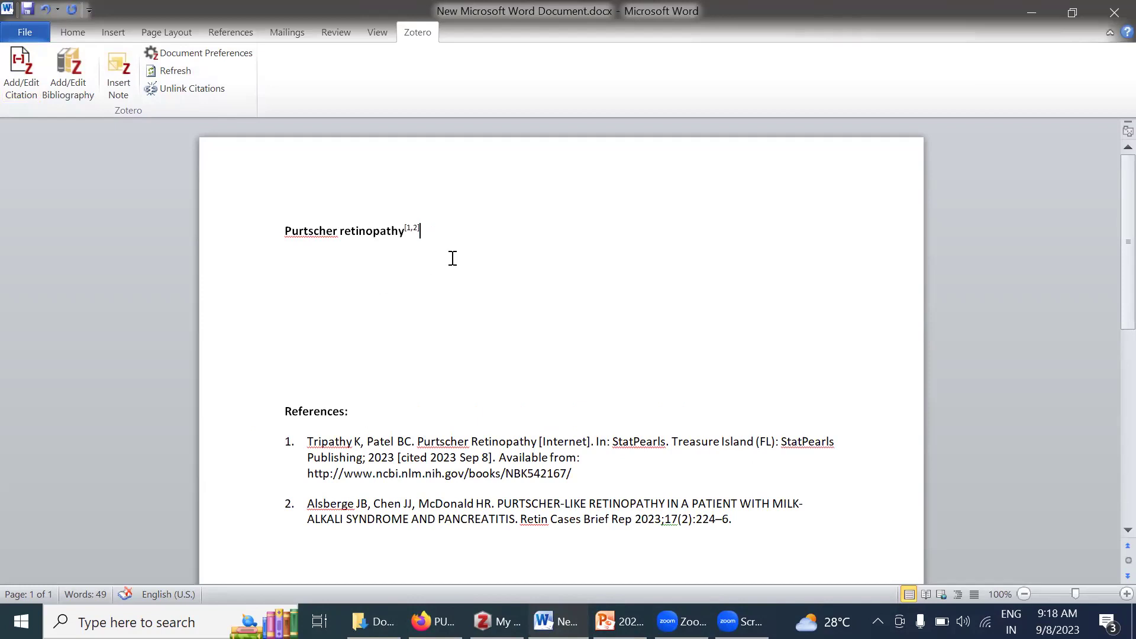
click(496, 621)
click(557, 622)
Add two more lines after the cited "Purtscher retinopathy" text and enter "sympathetic" there.
key(Return)
key(Return)
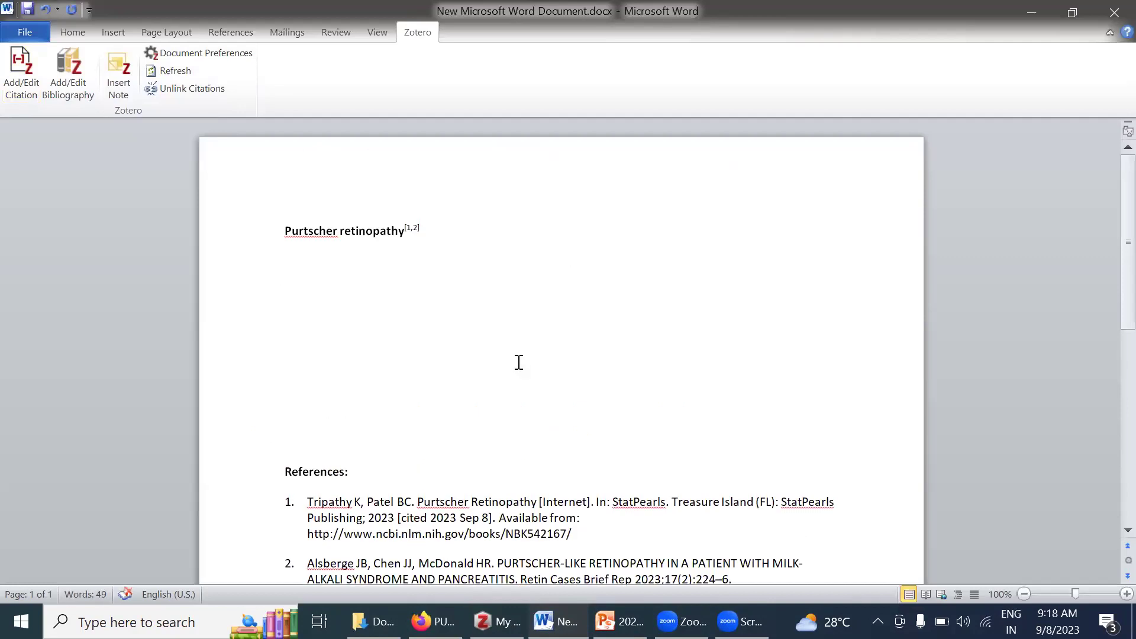
text(sympathetic)
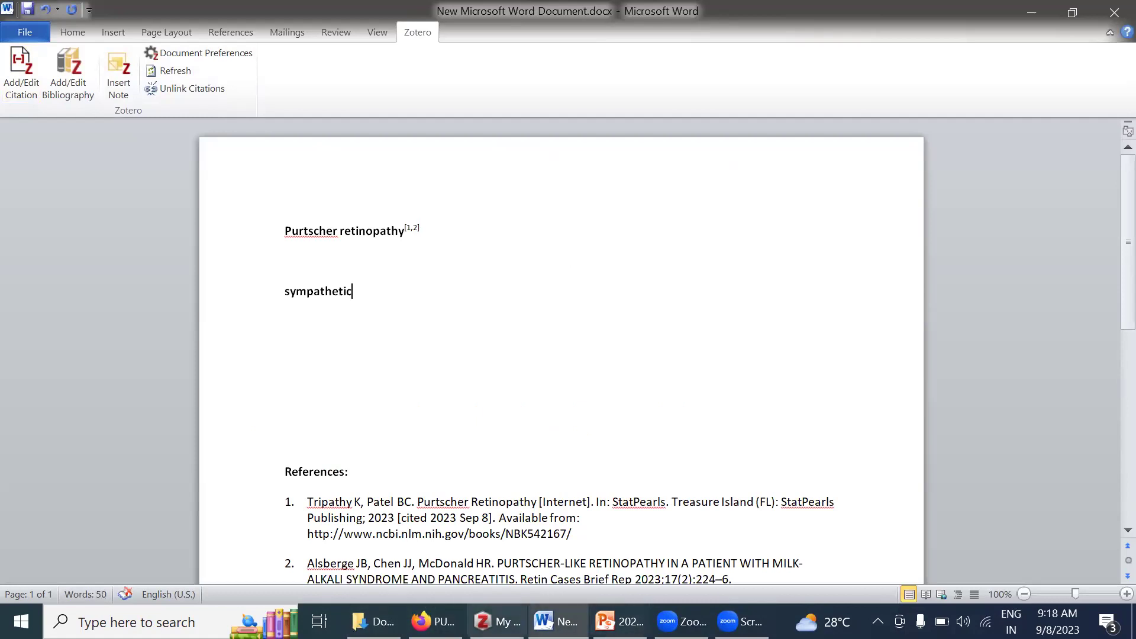
View the library in Zotero and replace the word "sympathetic" in the Word document with "Corneal fb".
click(499, 621)
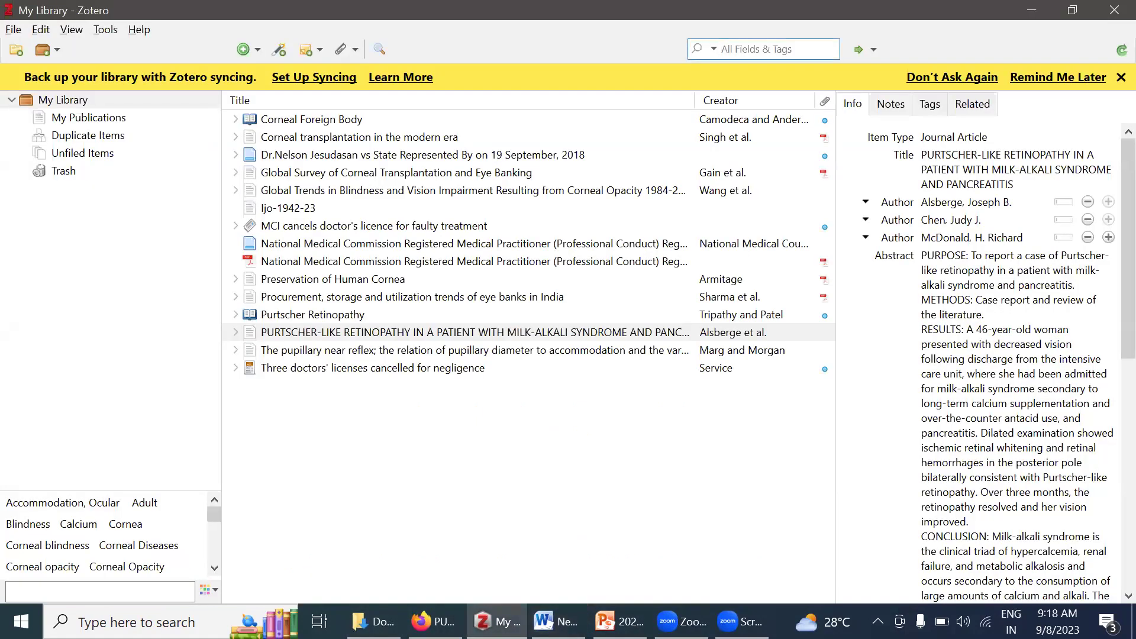
click(499, 621)
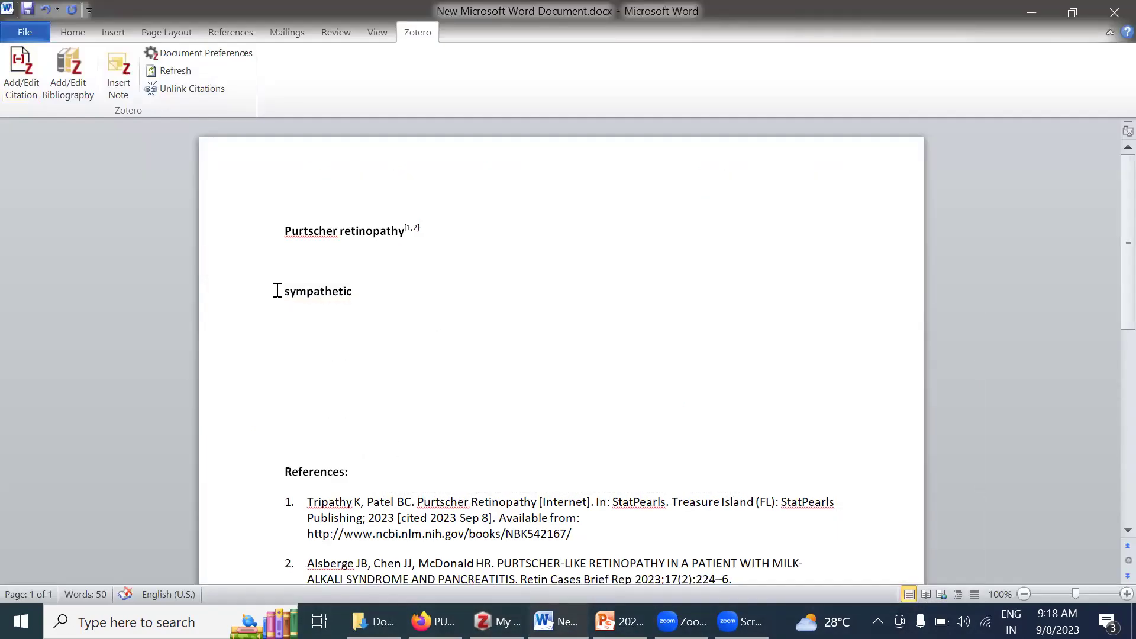
drag(281, 292, 367, 300)
text(corneal fb)
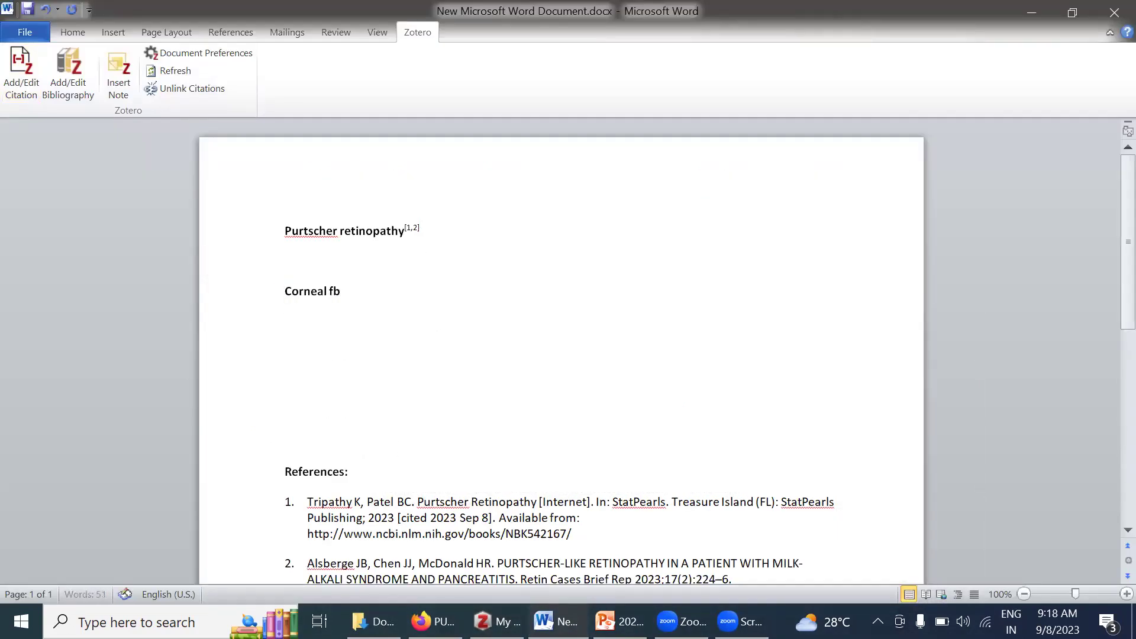
Insert a Zotero citation after "Corneal fb", searching for "corne" and picking "Corneal Foreign Body".
click(16, 73)
text(corne)
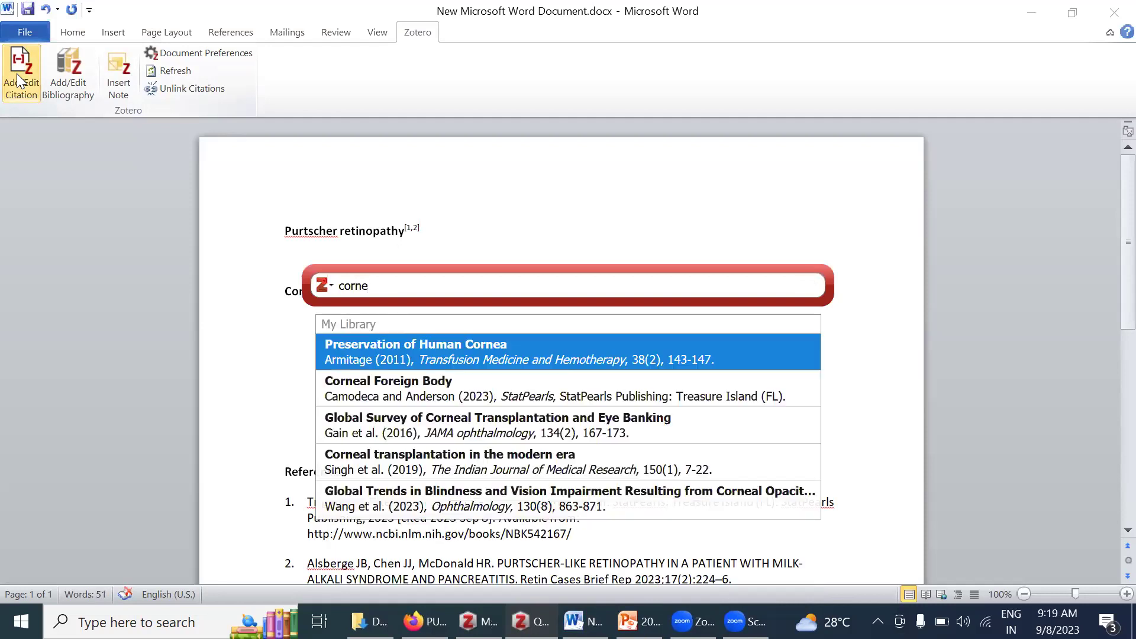
key(Down)
key(Return)
key(Return)
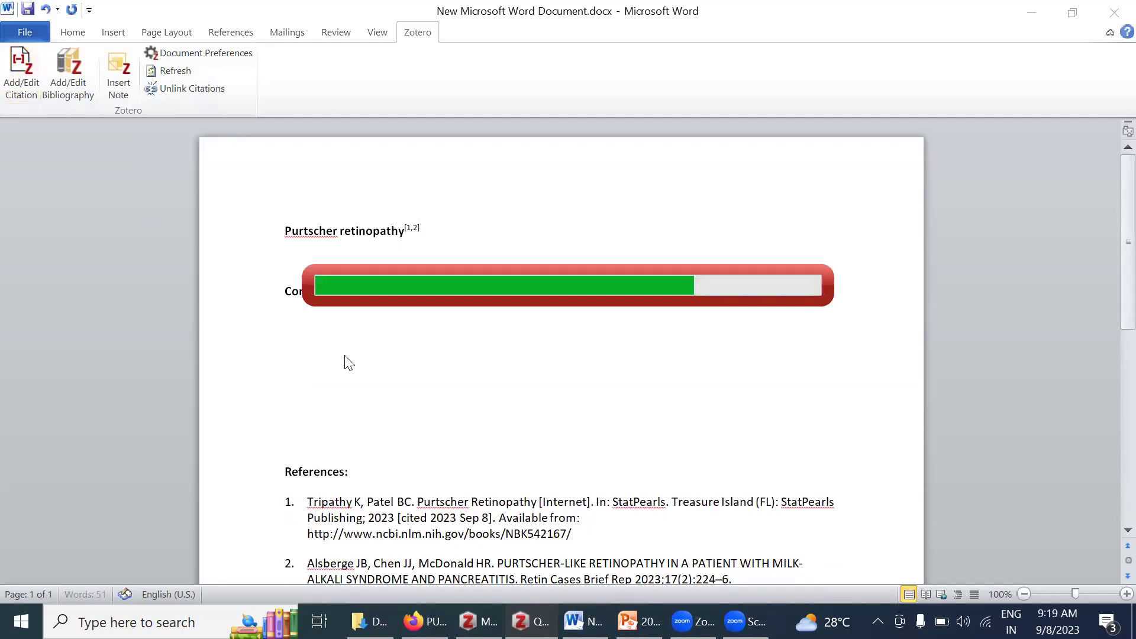
Examine the updated bibliography entries under the References heading.
key(Down)
key(Down)
key(Down)
key(Down)
key(Down)
key(Down)
key(Down)
key(Down)
key(Down)
key(Down)
key(Down)
key(Down)
key(Down)
key(Down)
key(Down)
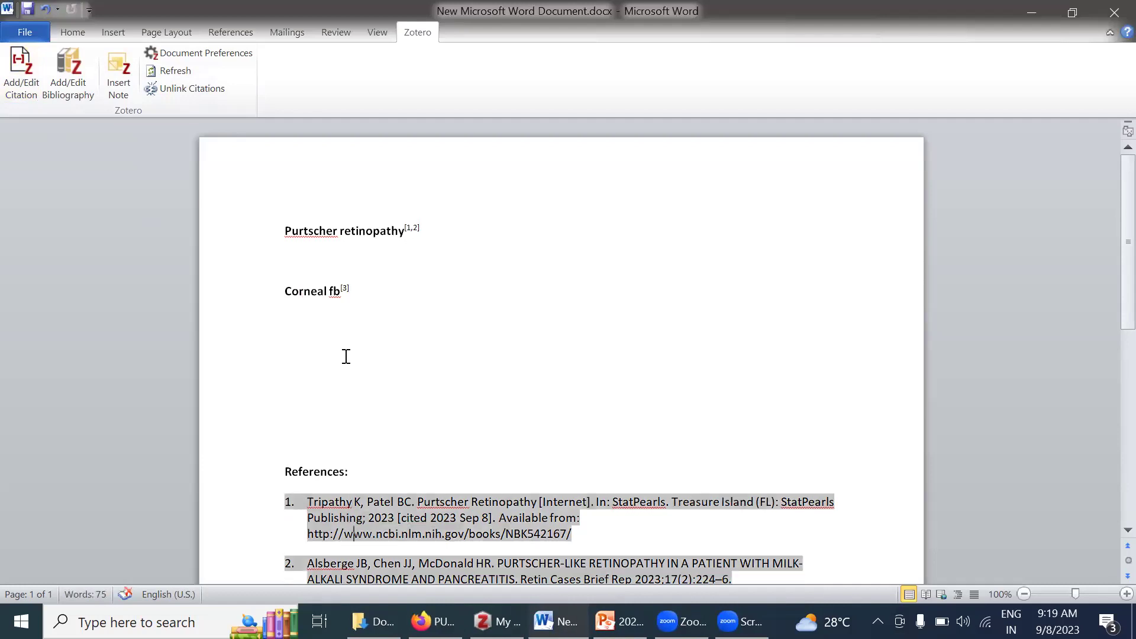
key(Down)
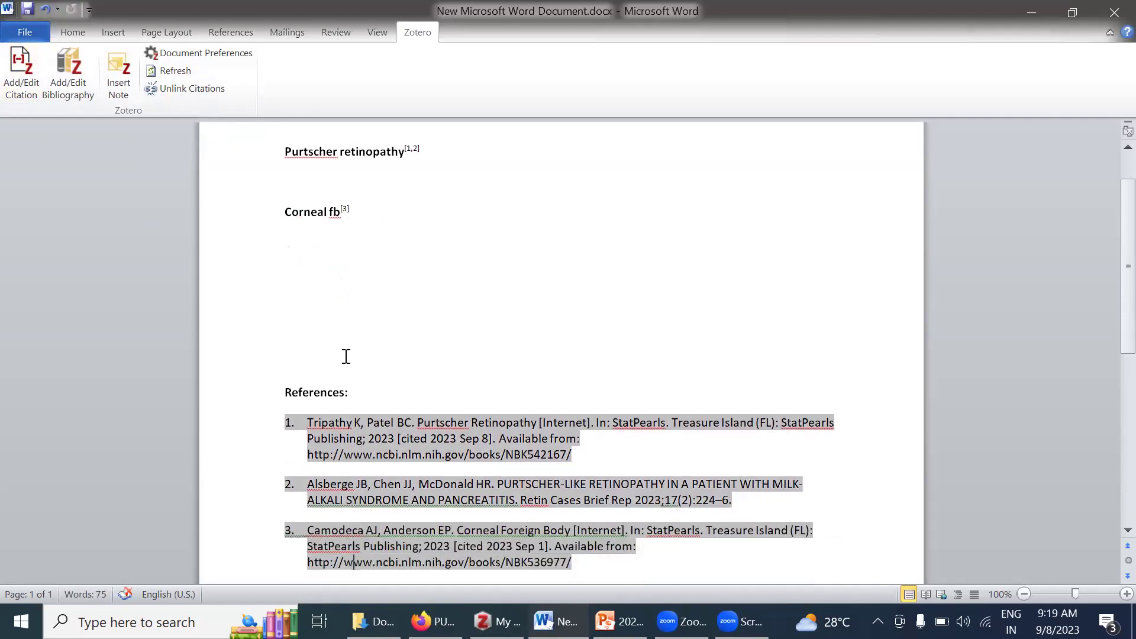
Undo the "Corneal Foreign Body" citation and the last text entry on the "Corneal fb" line.
drag(381, 231, 250, 223)
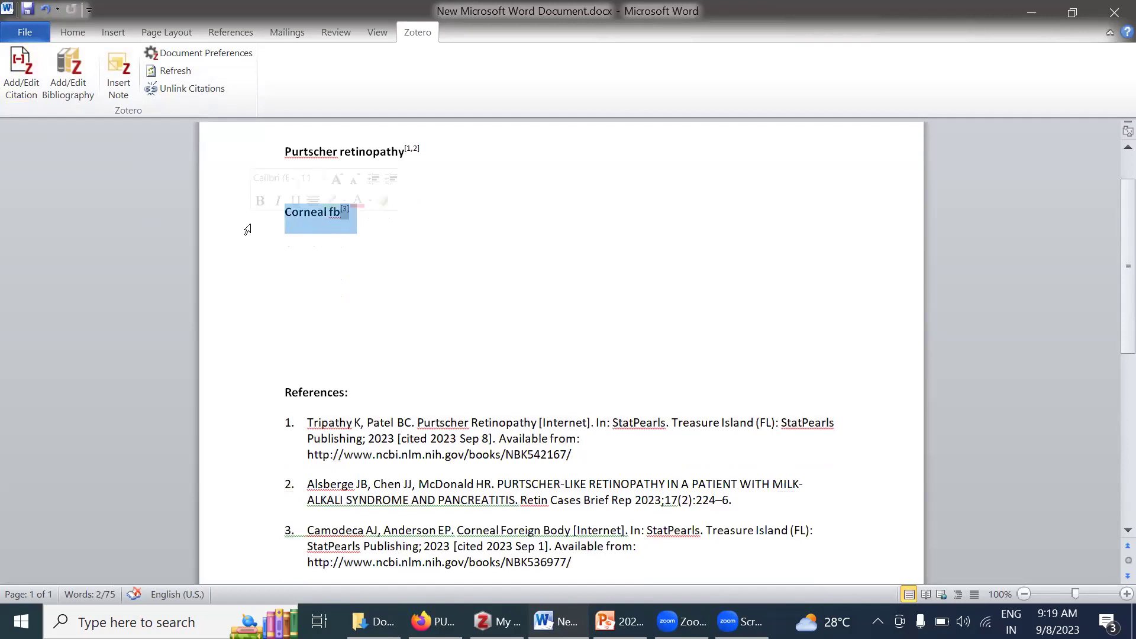
key(ctrl+z)
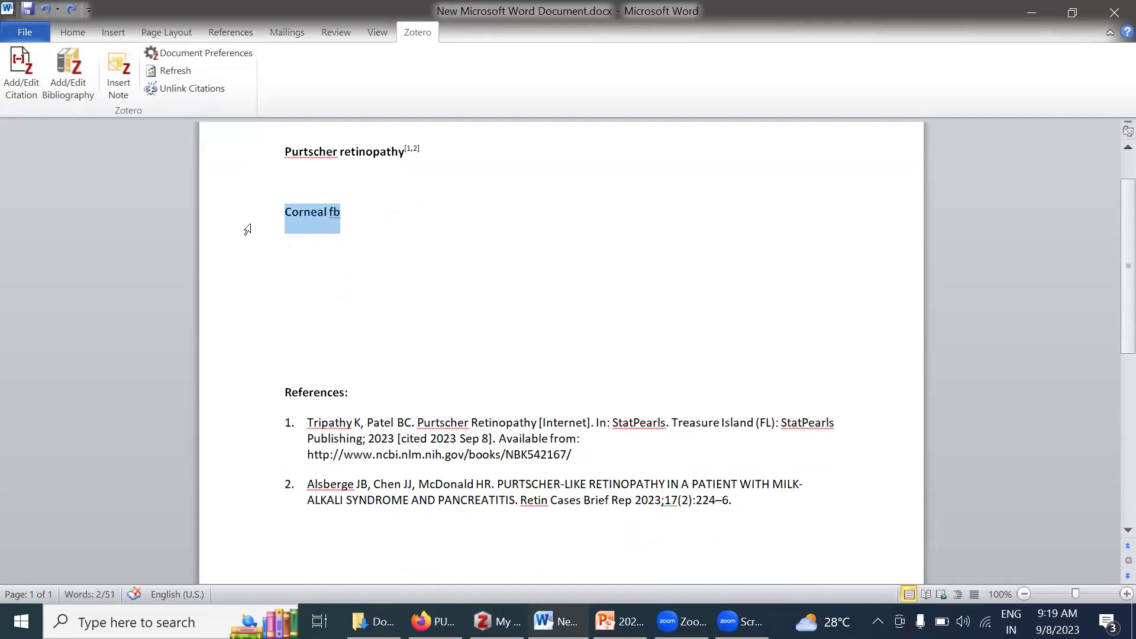
key(ctrl+z)
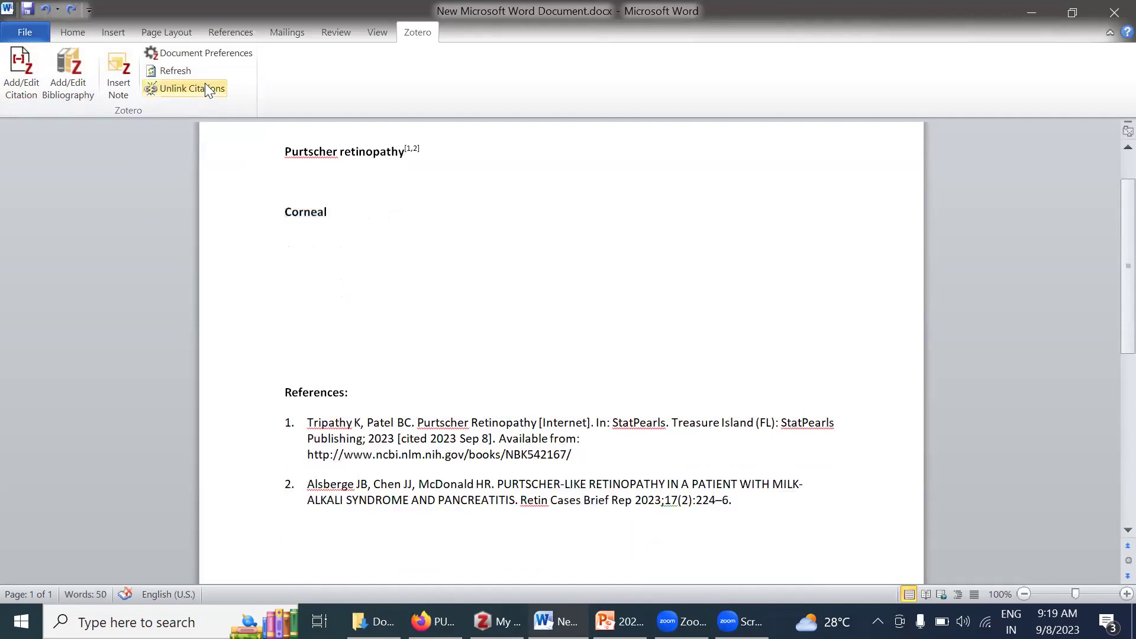
Redo the undone "fb" text entry and the "Corneal Foreign Body" citation on the "Corneal" line.
click(71, 10)
click(71, 10)
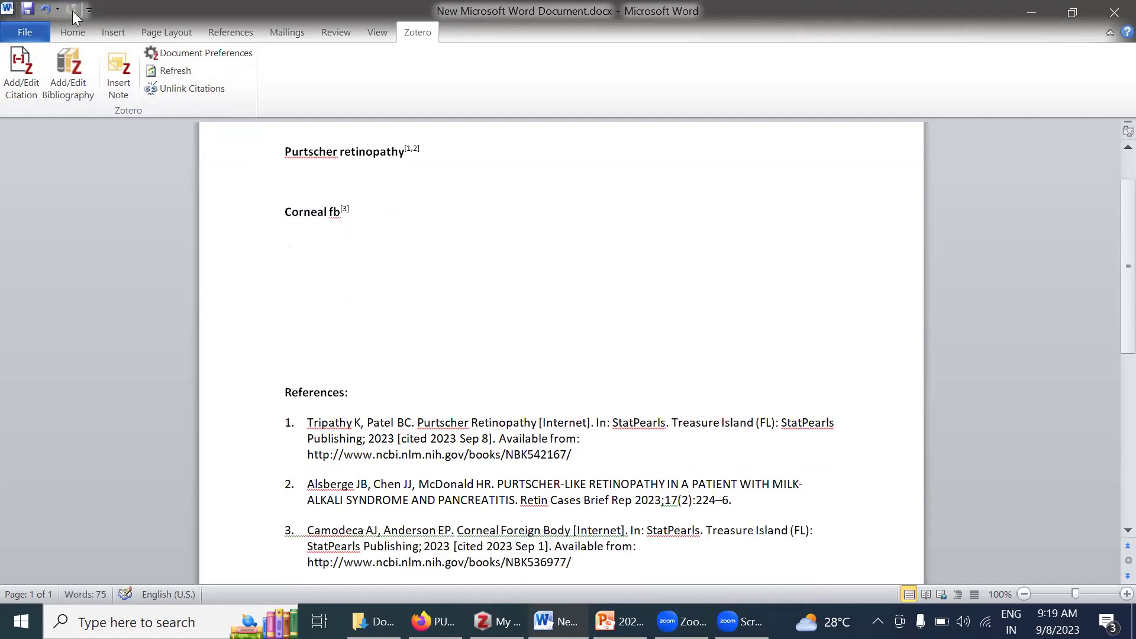
Move the "Corneal fb" line with its citation above "Purtscher retinopathy" and refresh the Zotero citations.
drag(381, 215, 279, 215)
key(ctrl+c)
key(Delete)
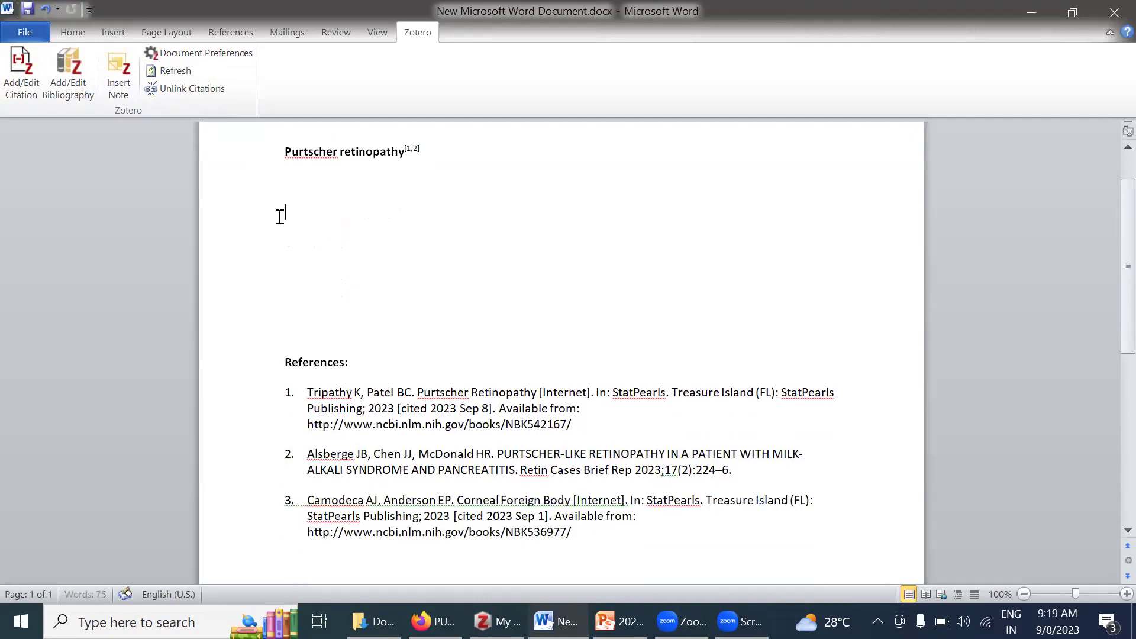
key(Return)
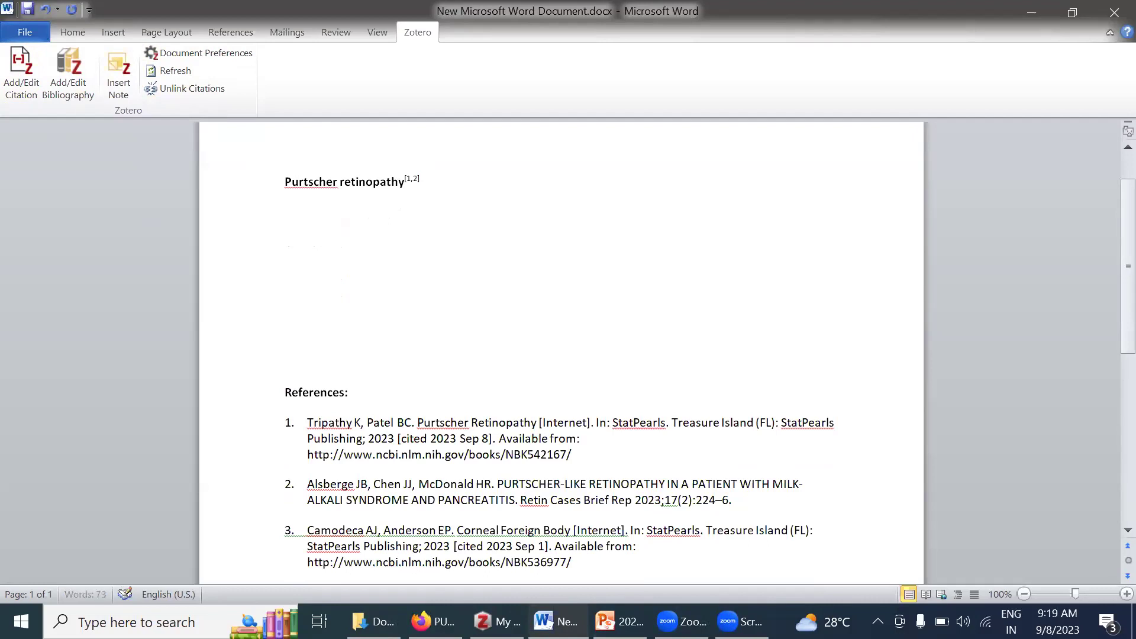
key(ctrl+v)
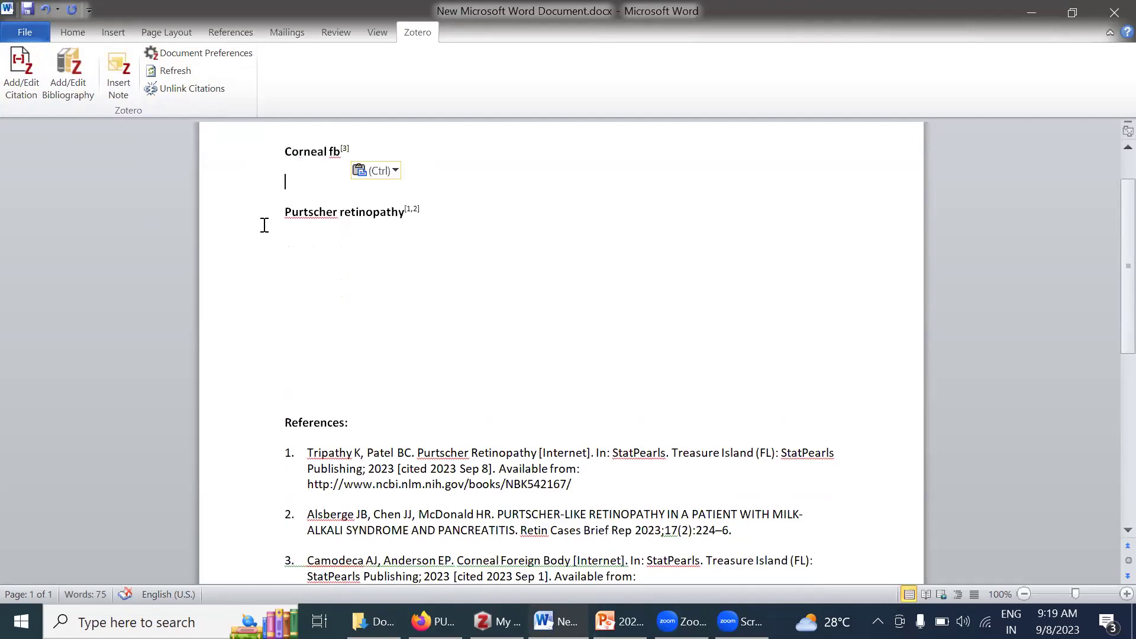
click(183, 78)
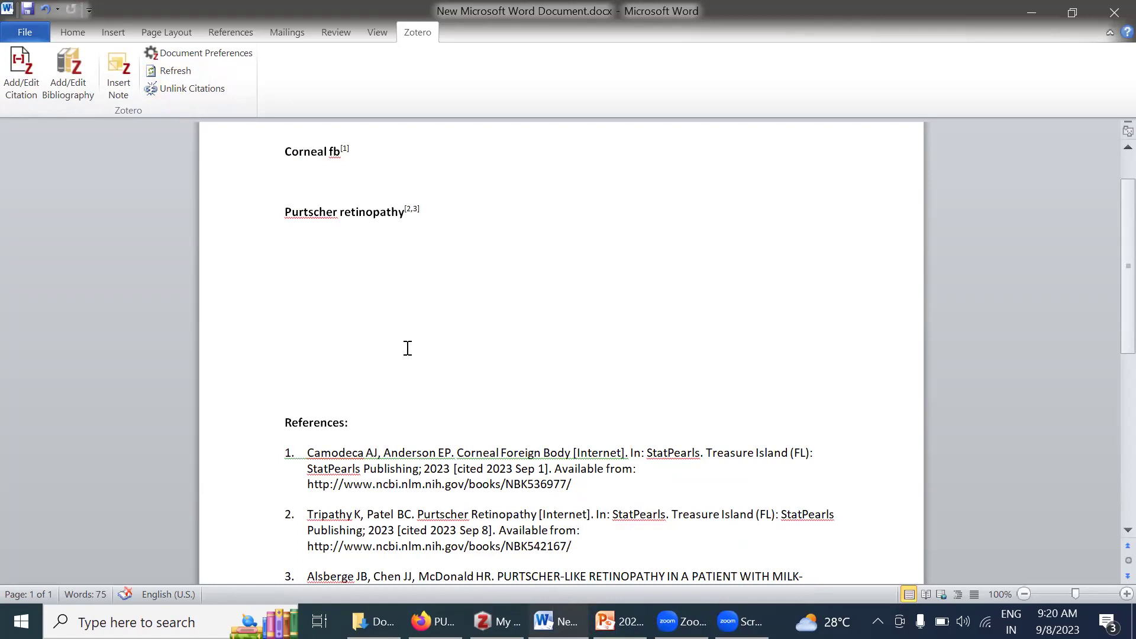
Look through the citation styles available in the Zotero document preferences, keeping Indian Journal of Ophthalmology selected.
click(496, 621)
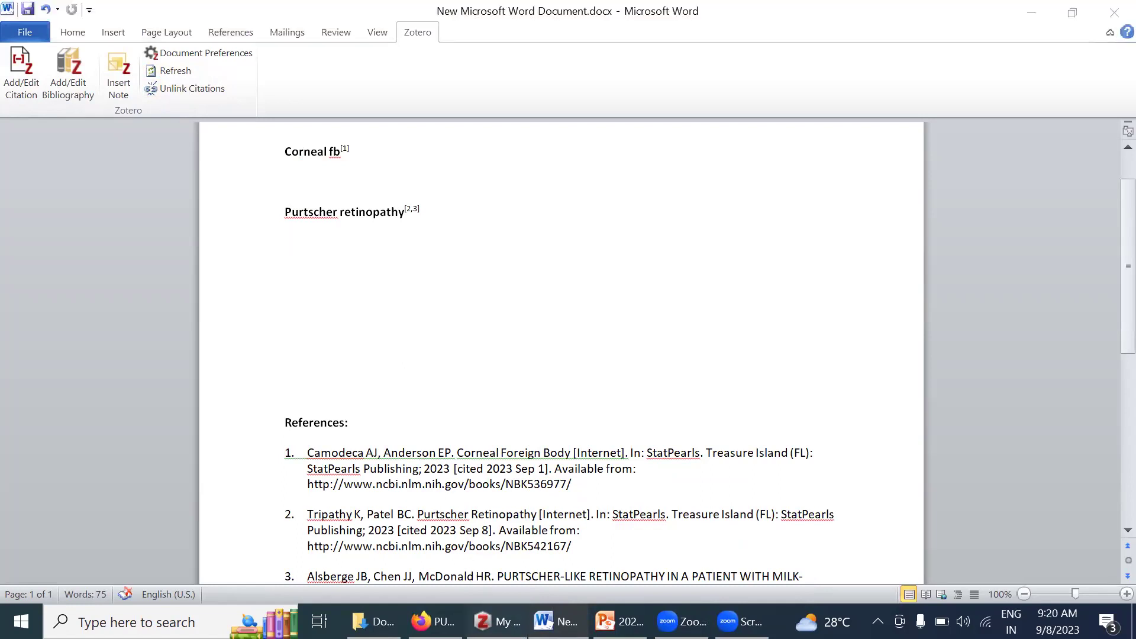
key(alt+Tab)
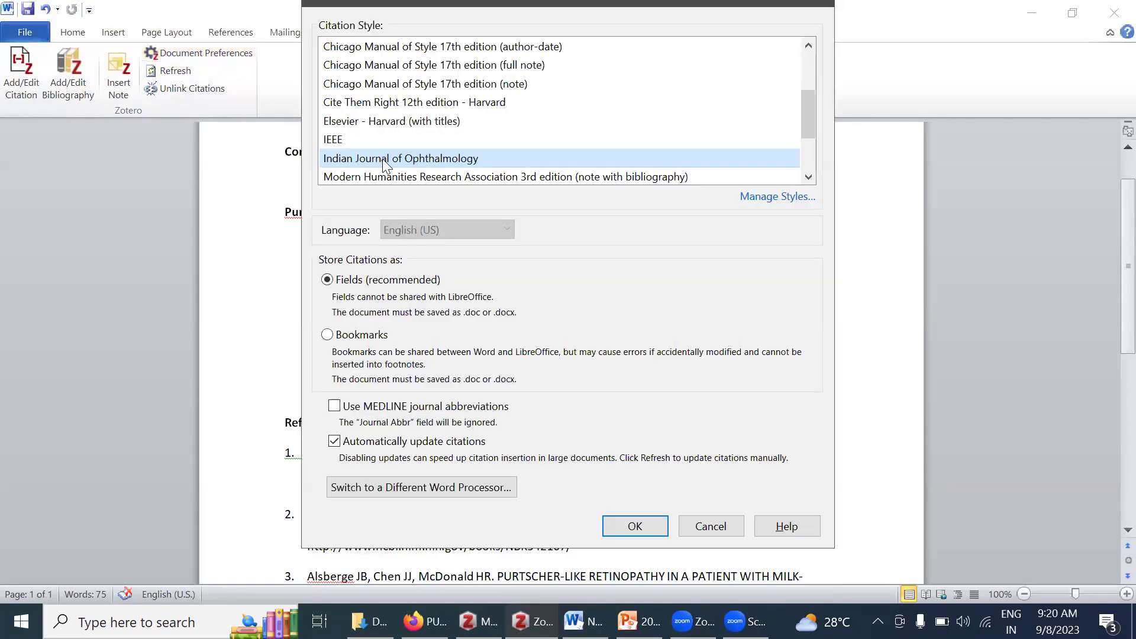
drag(808, 114, 801, 82)
drag(797, 78, 803, 158)
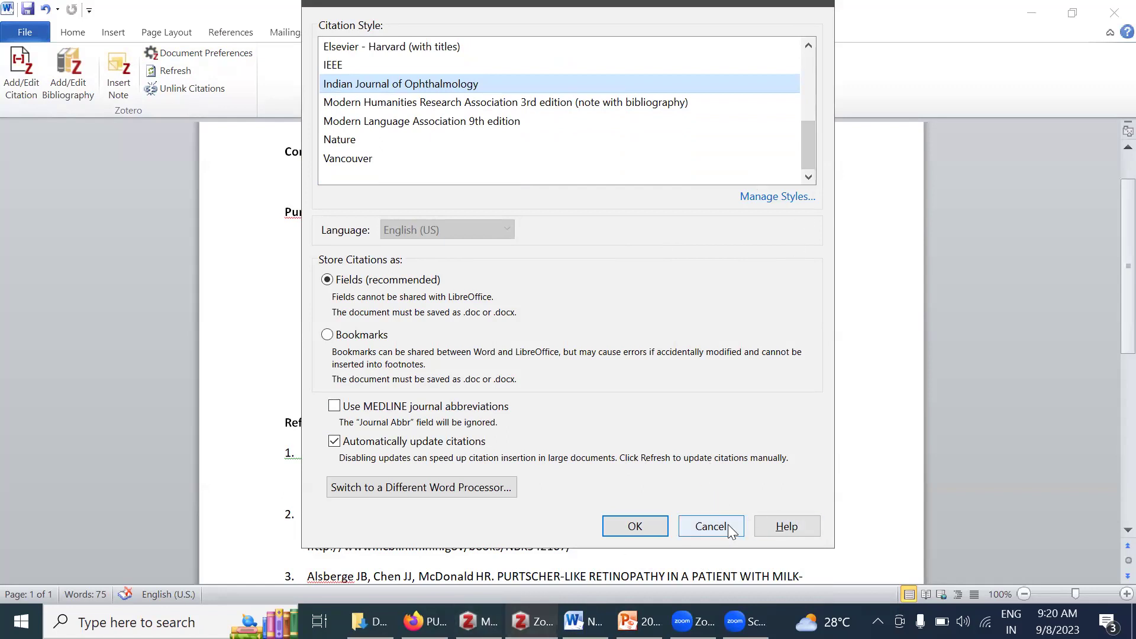
click(634, 526)
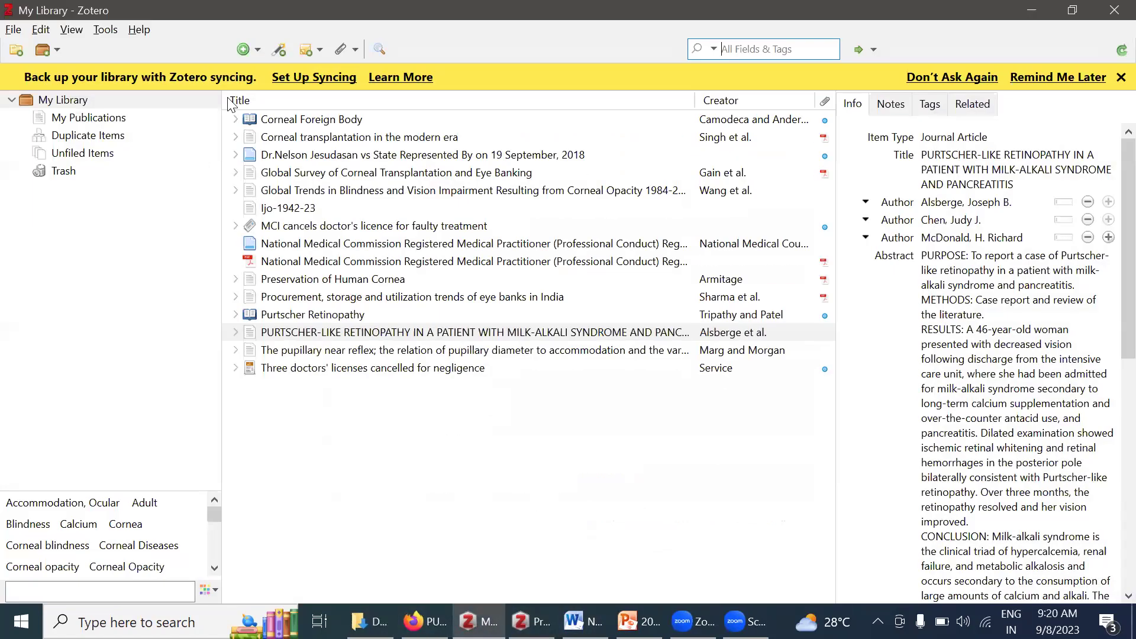
Open the additional citation styles from Zotero's preferences and search for "british medical journal".
click(40, 30)
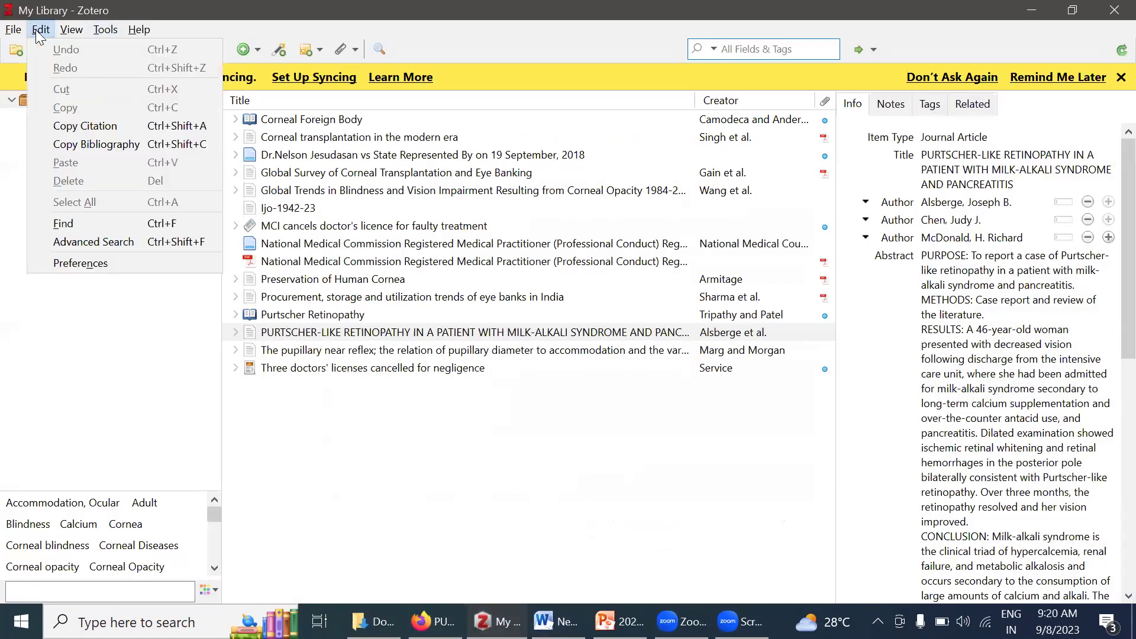
click(79, 264)
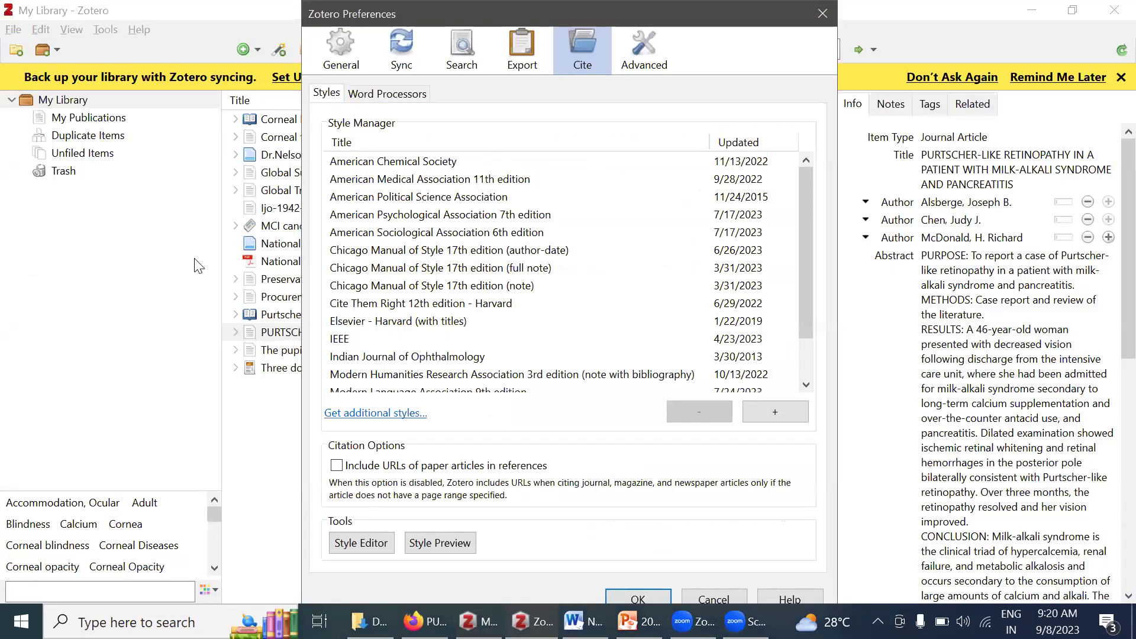
click(373, 417)
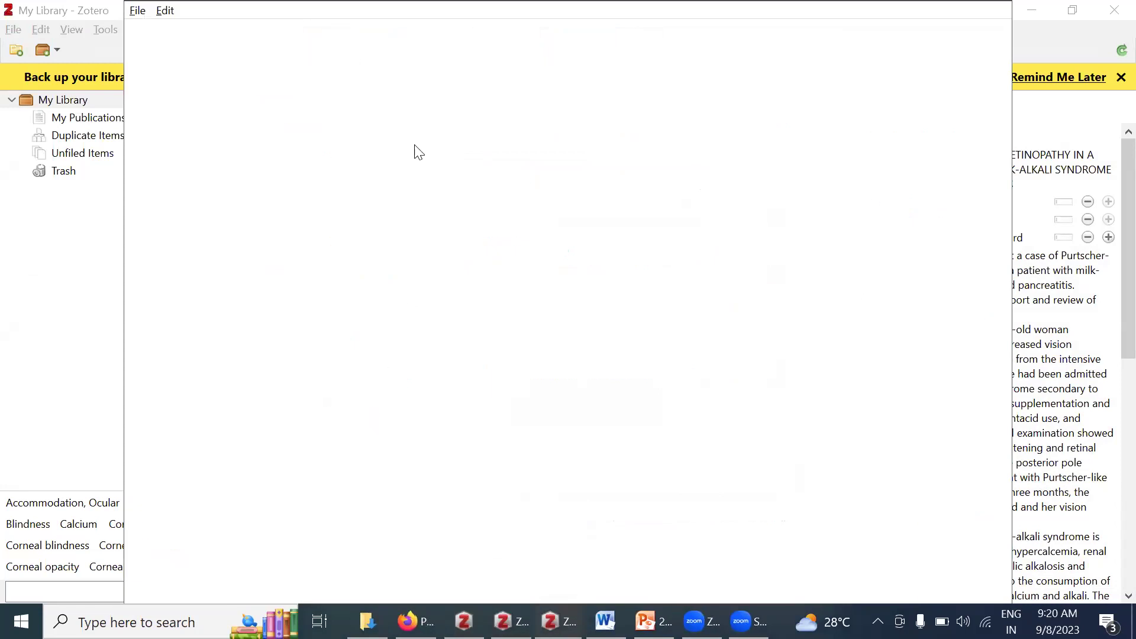
text(british m)
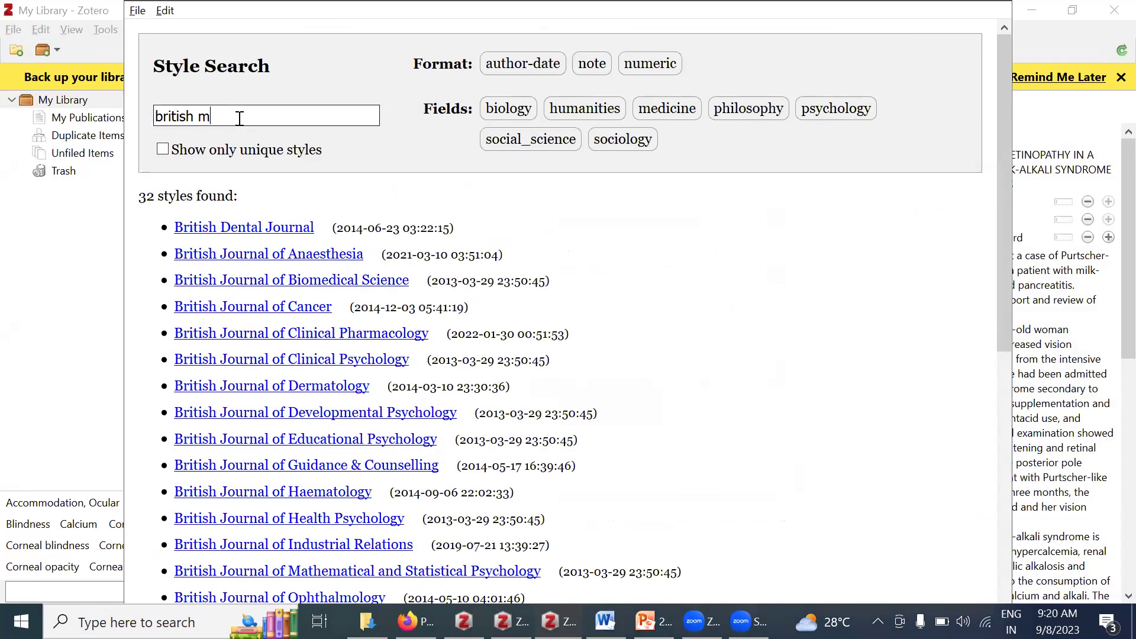
text(edical)
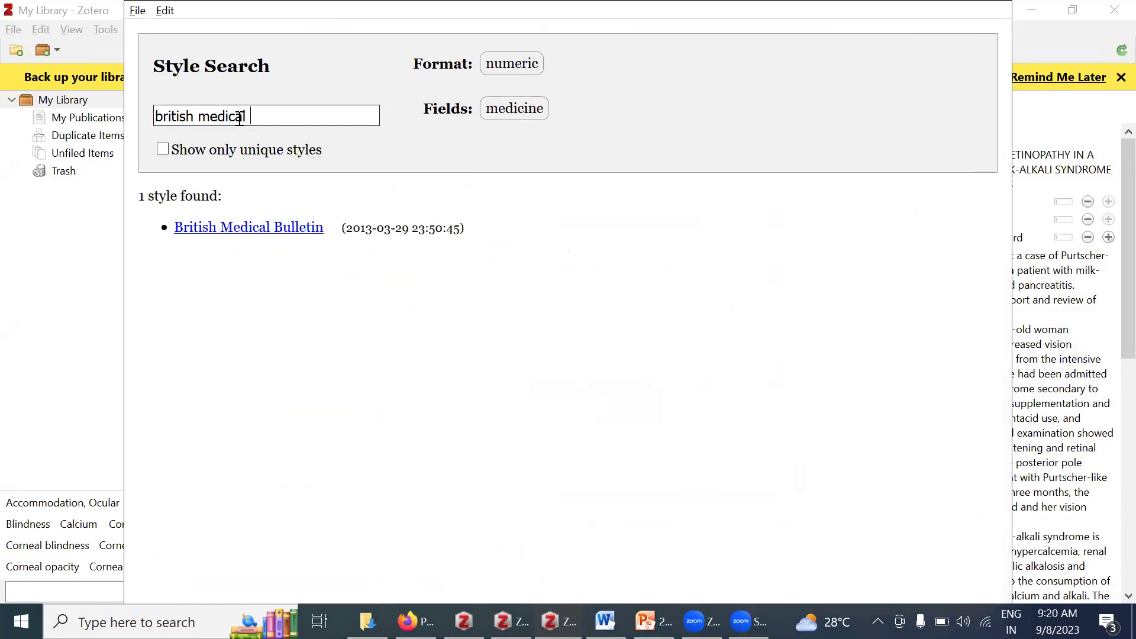
text( journa)
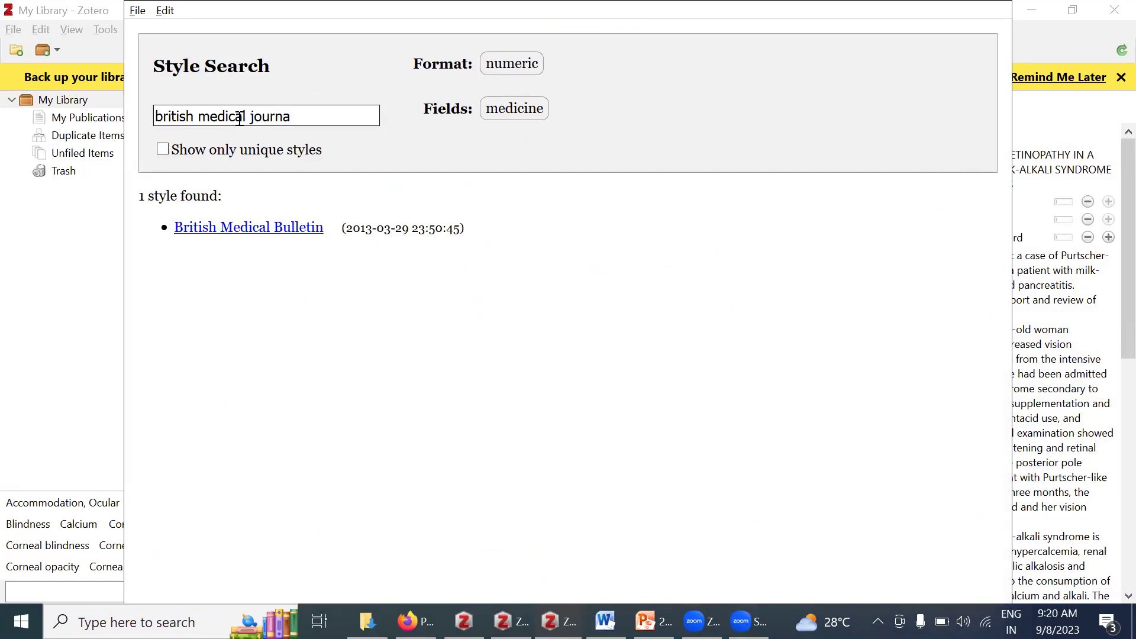
Replace the style search with "bmj", install the BMJ citation style, and close the Zotero preferences.
key(BackSpace)
key(BackSpace)
key(BackSpace)
key(BackSpace)
key(BackSpace)
key(BackSpace)
key(BackSpace)
key(BackSpace)
key(BackSpace)
key(BackSpace)
key(BackSpace)
key(BackSpace)
key(BackSpace)
key(BackSpace)
key(BackSpace)
key(BackSpace)
key(BackSpace)
key(BackSpace)
key(BackSpace)
key(BackSpace)
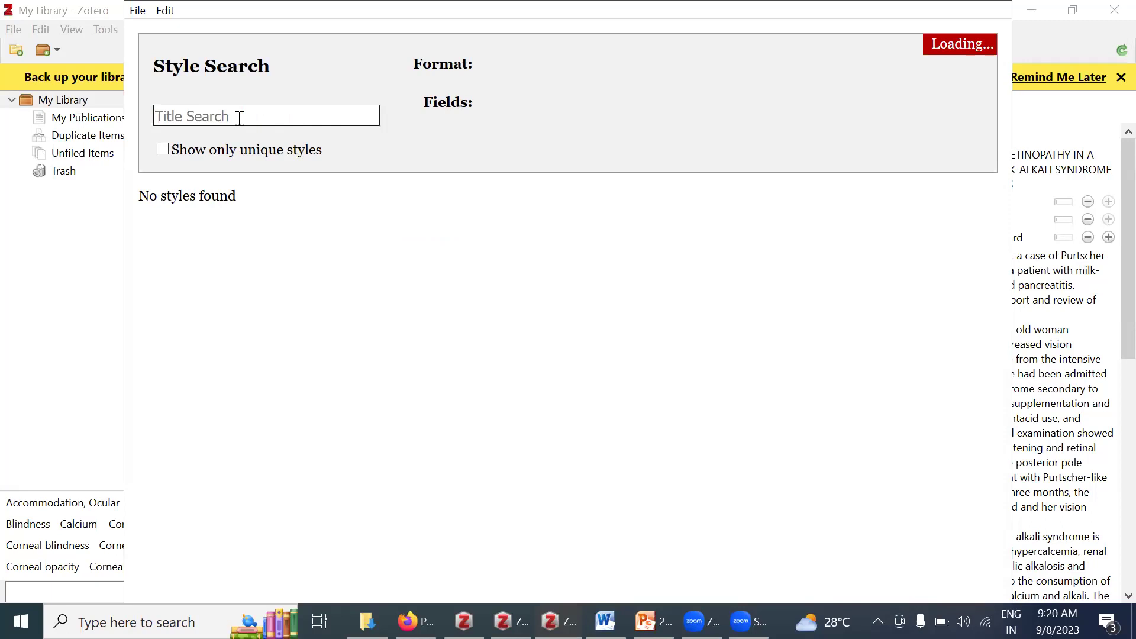
text(bmj)
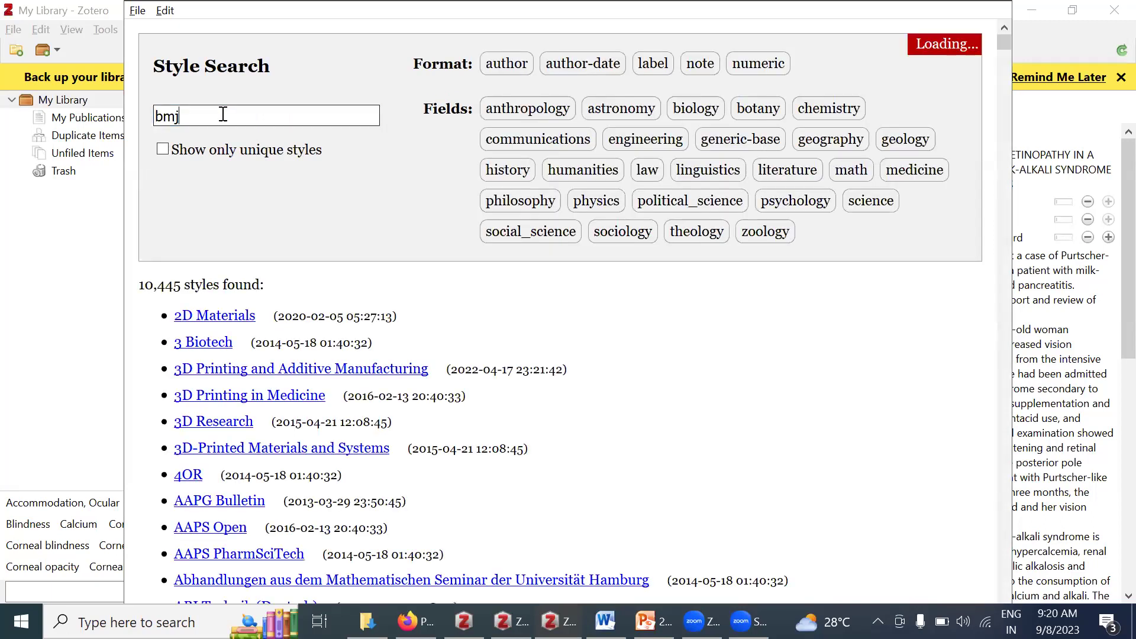
mouse_move(190, 235)
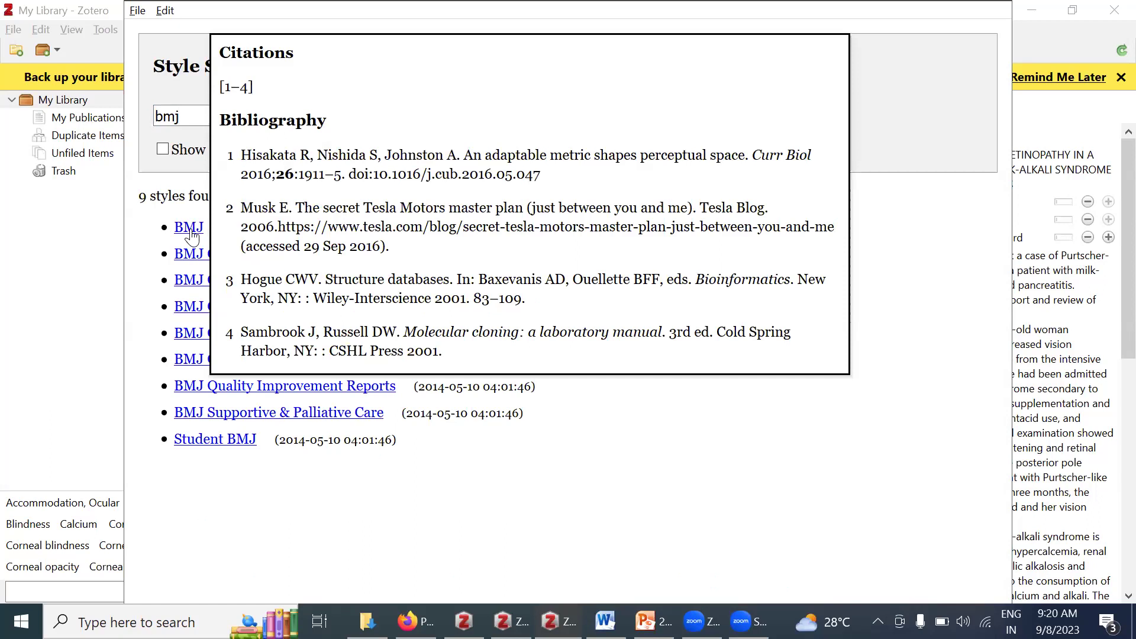
click(189, 231)
click(636, 597)
Return to the Word document and set its Zotero citation style to BMJ.
click(556, 622)
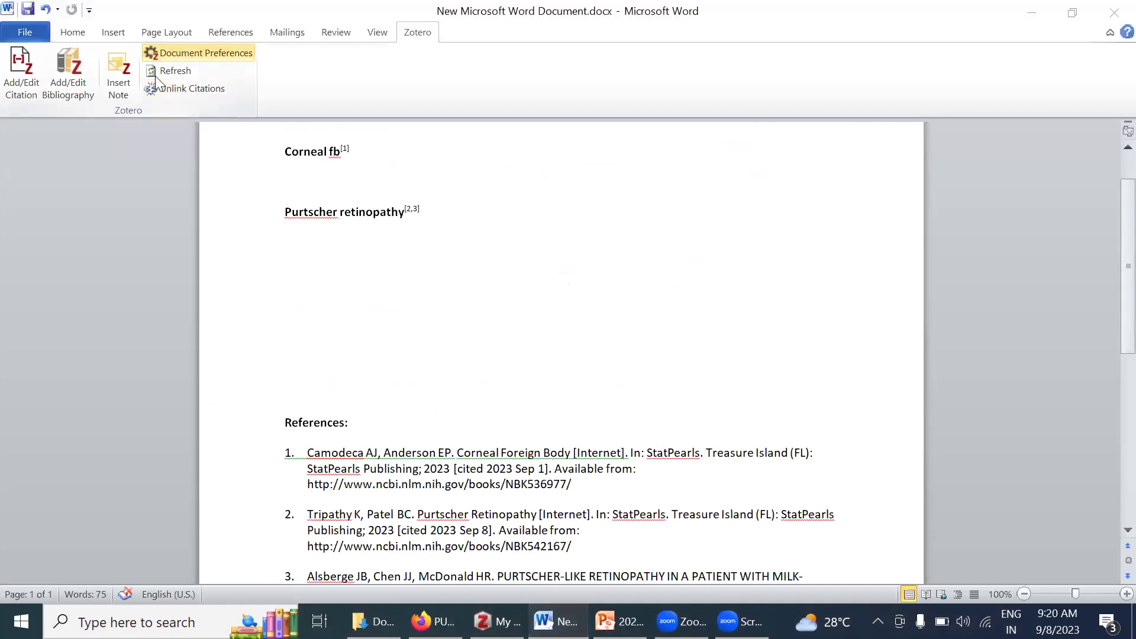
click(178, 53)
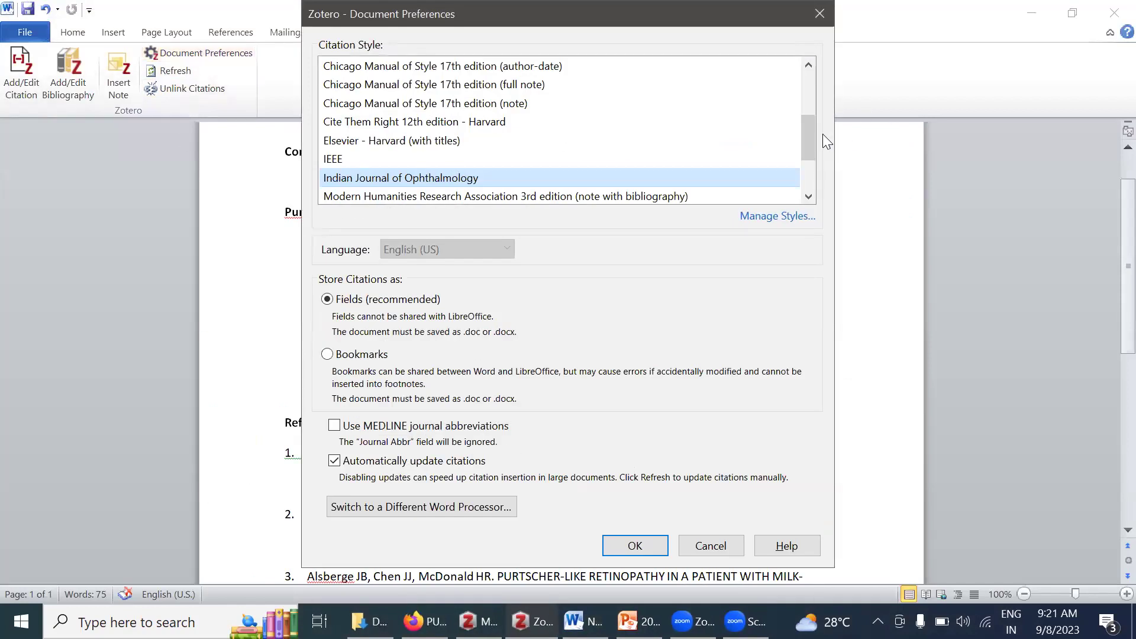
drag(809, 130, 802, 102)
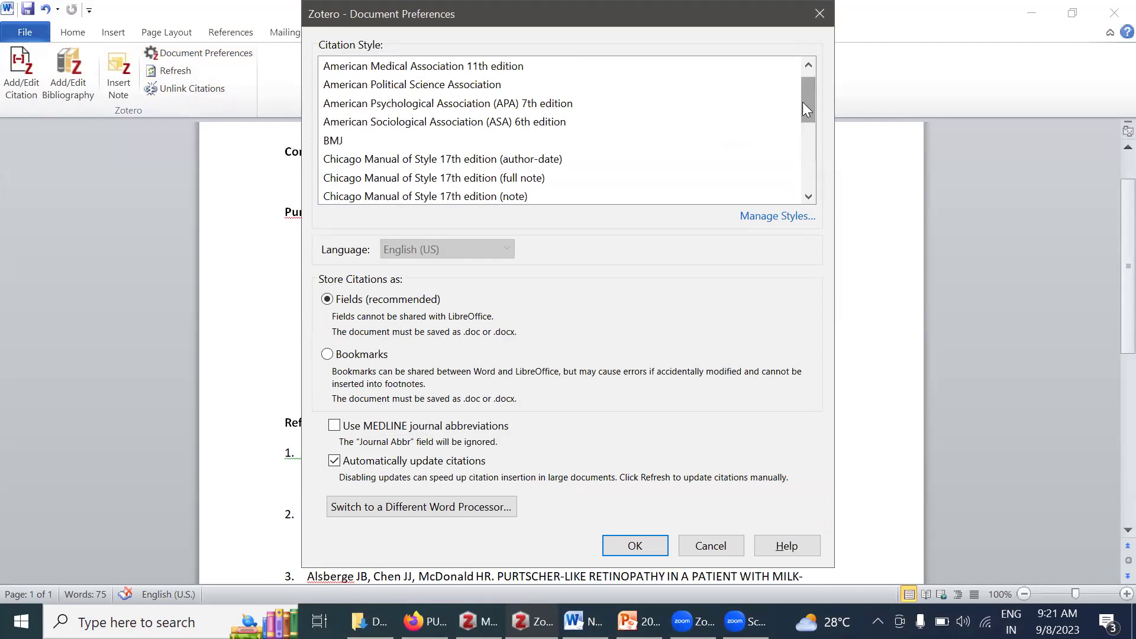
click(700, 144)
click(635, 548)
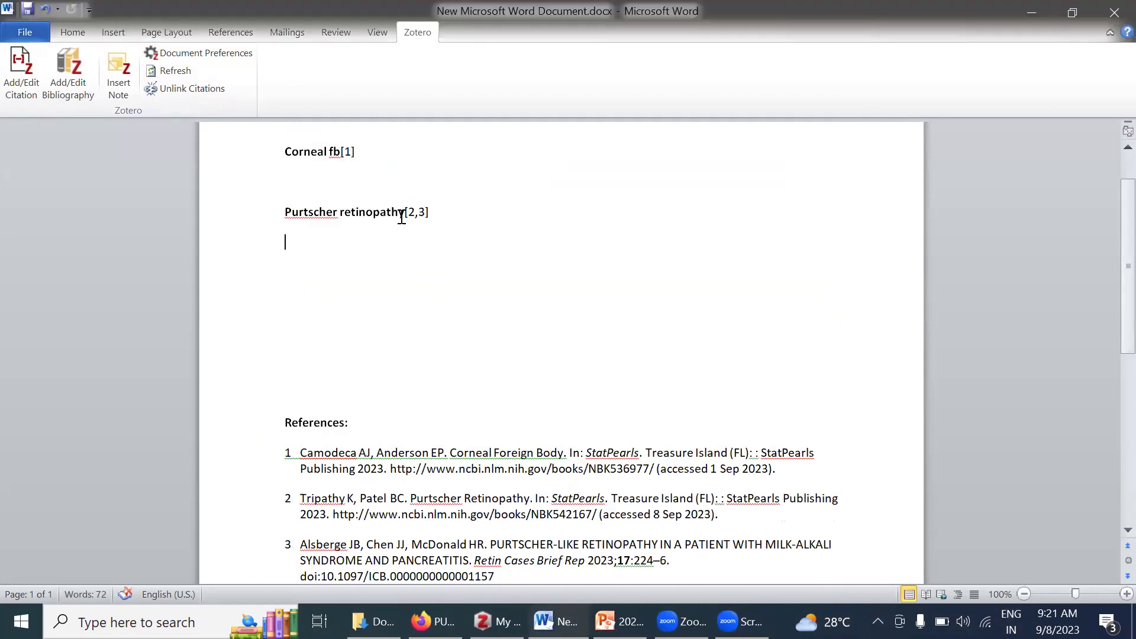
click(324, 242)
click(495, 621)
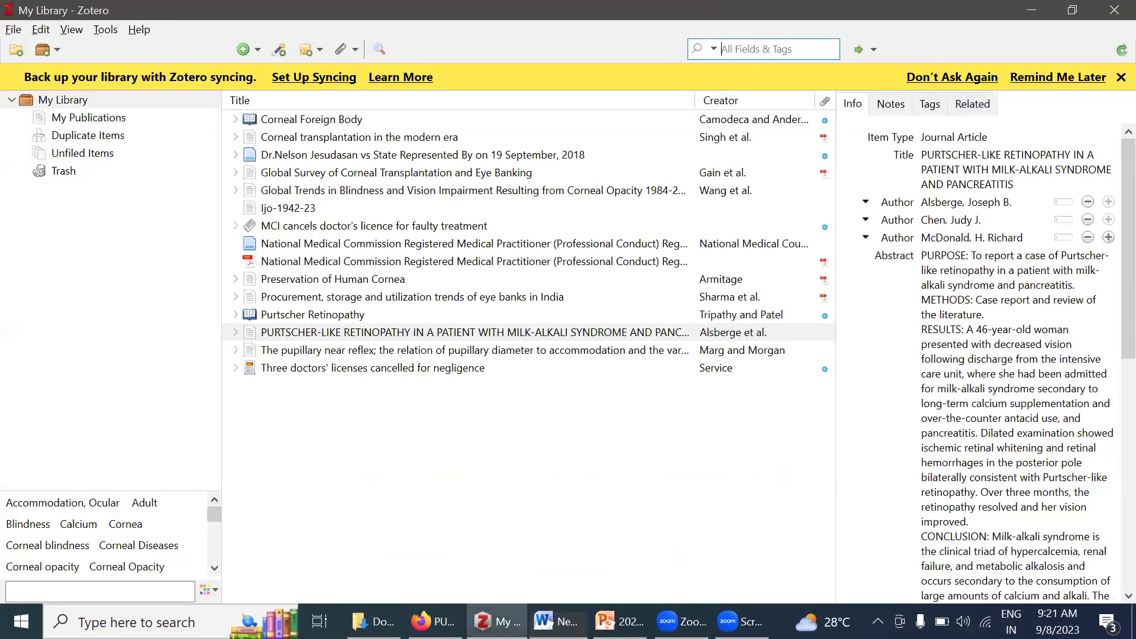
key(alt+Tab)
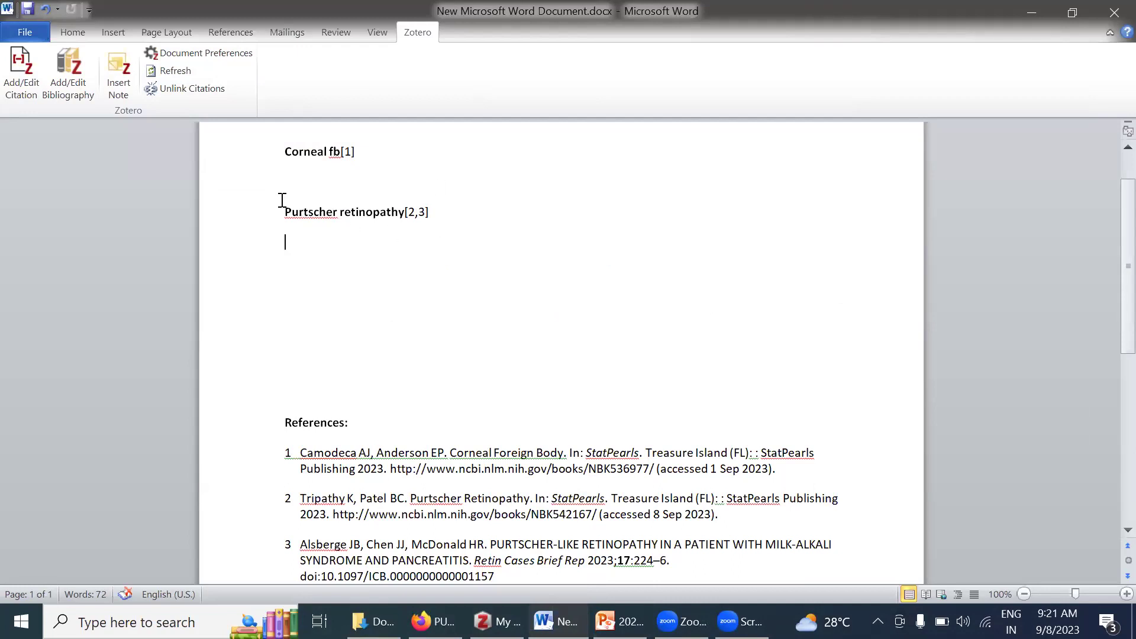
drag(298, 151, 370, 185)
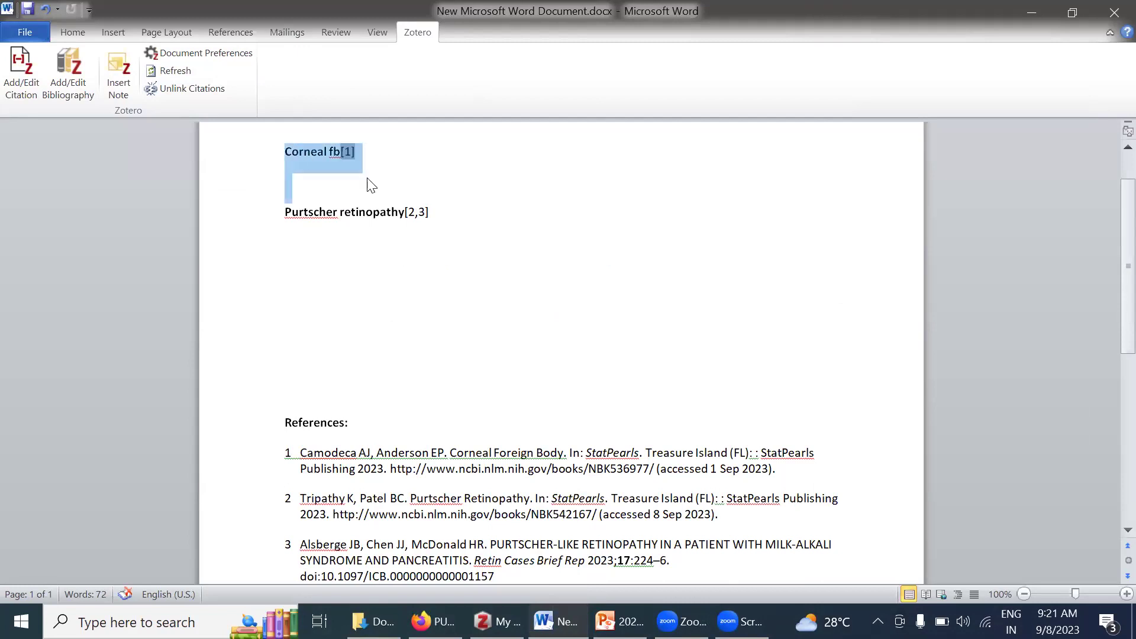
click(435, 282)
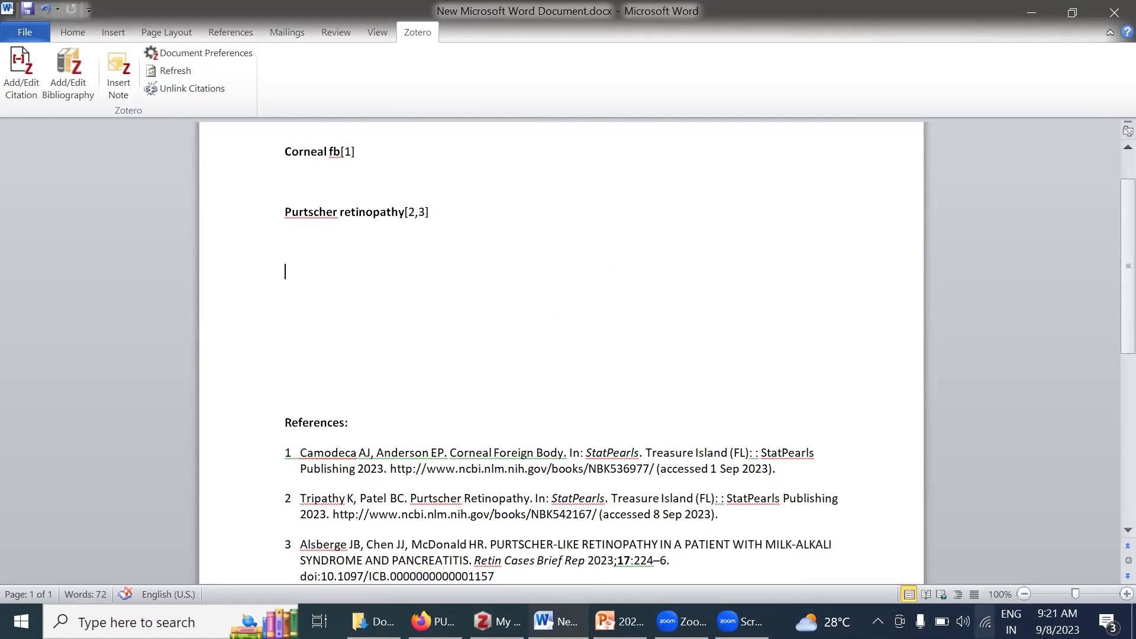
click(964, 622)
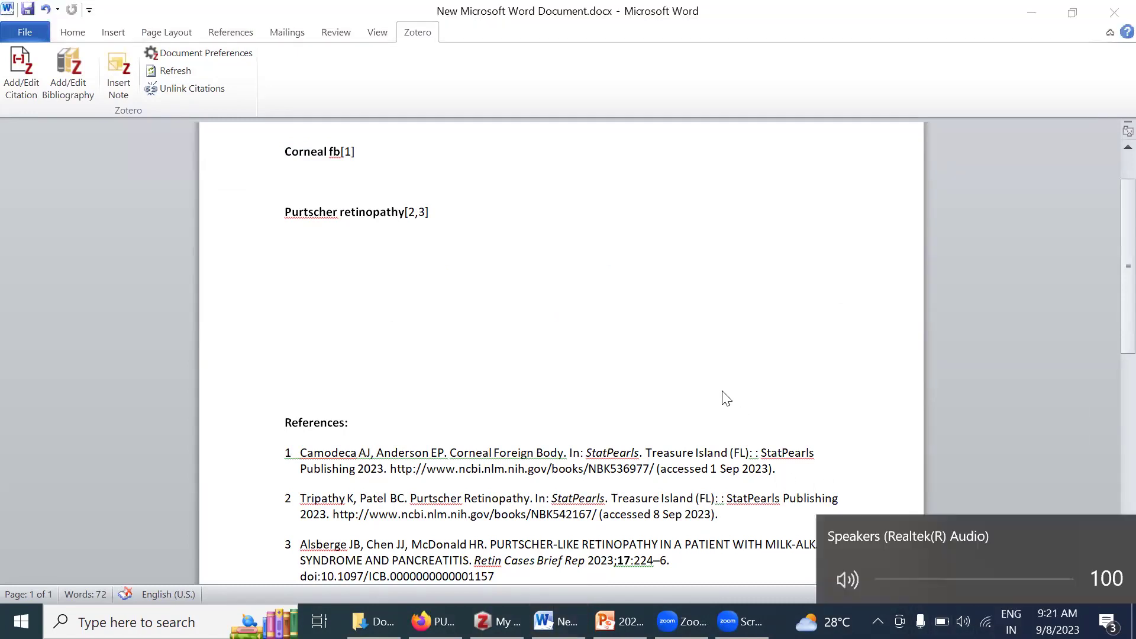
click(727, 399)
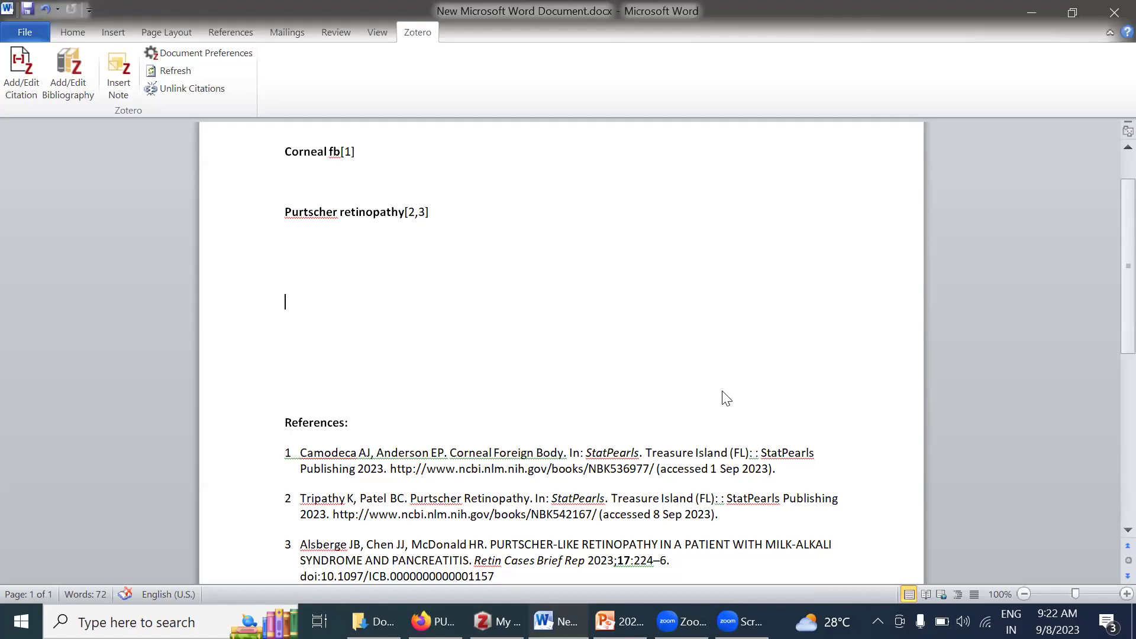
Check whether the in-text citations and the bibliography under the References heading are linked fields.
scroll(722, 389, down, 1)
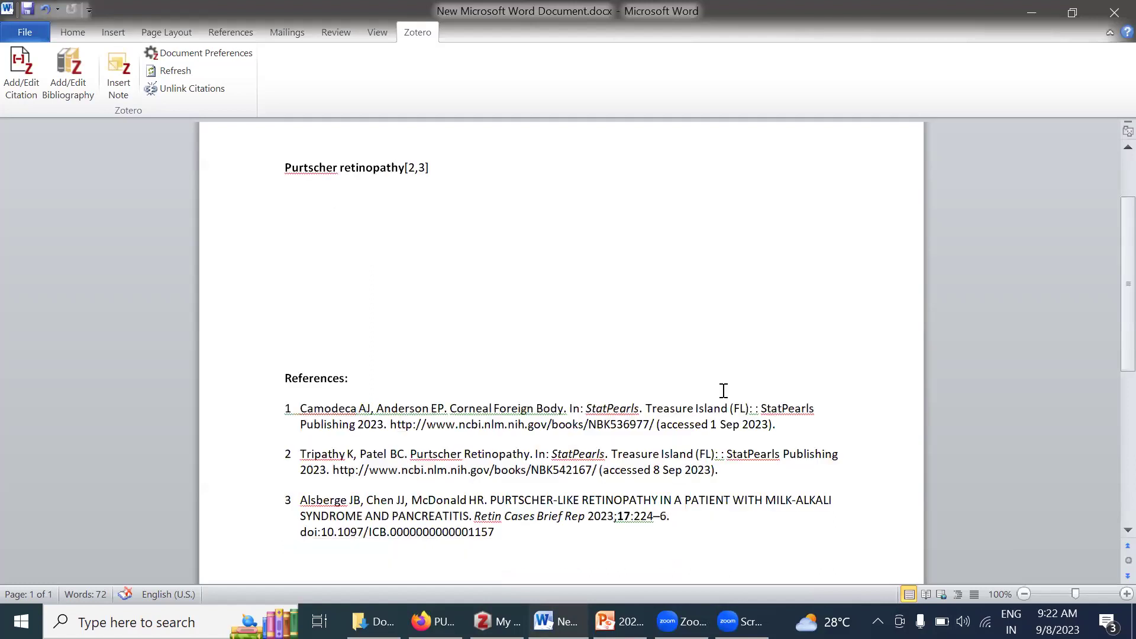
click(426, 166)
click(439, 385)
right_click(440, 412)
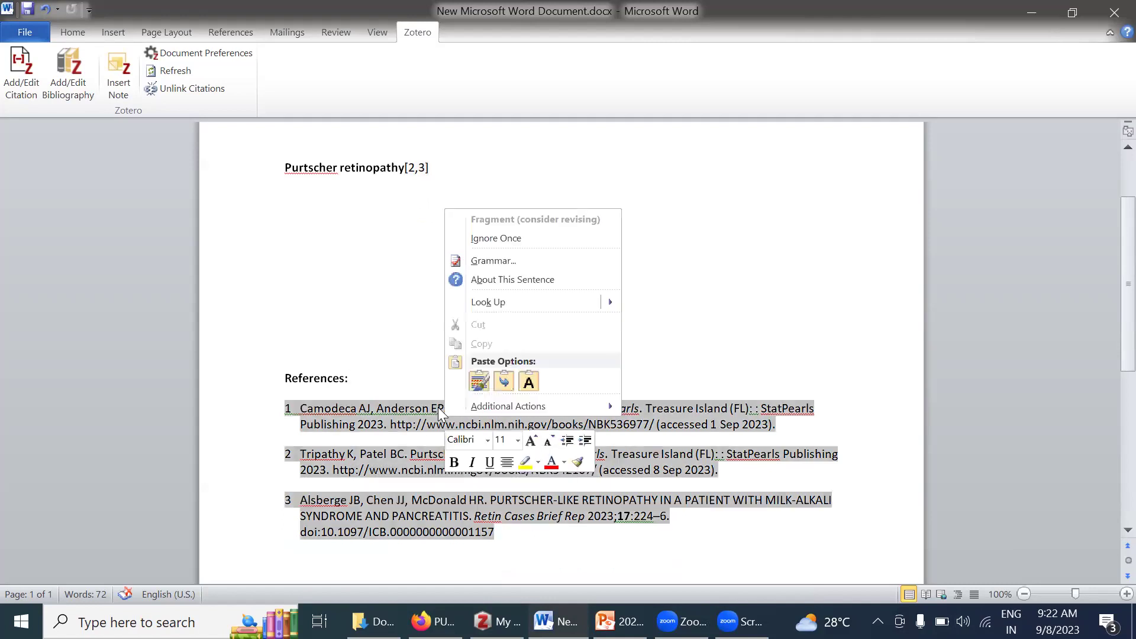
click(412, 167)
key(Up)
key(Up)
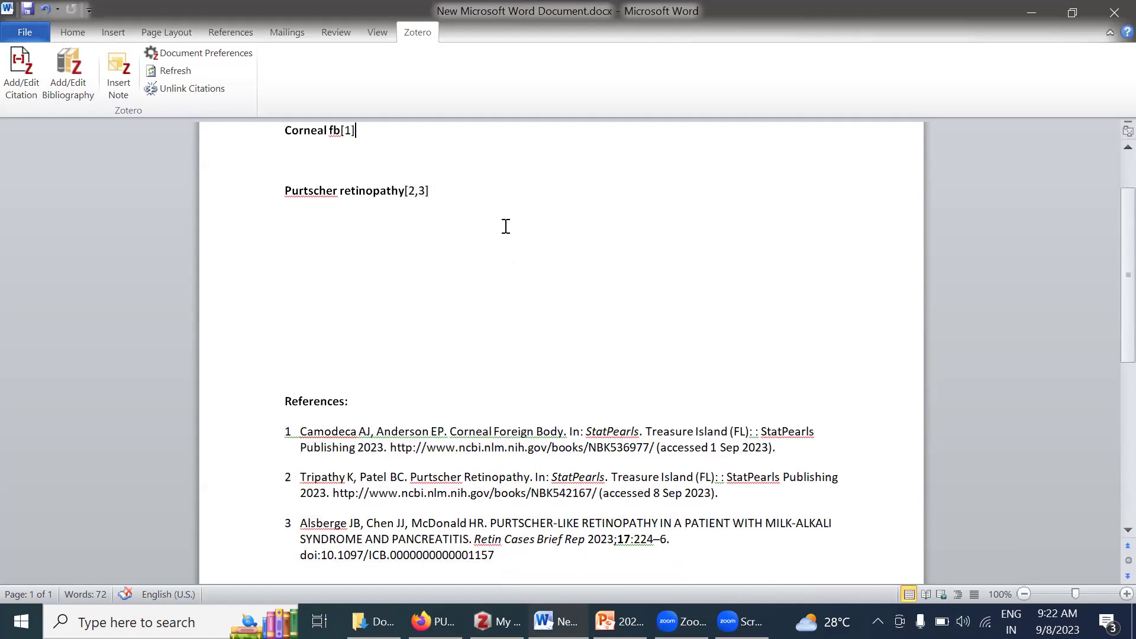
click(349, 133)
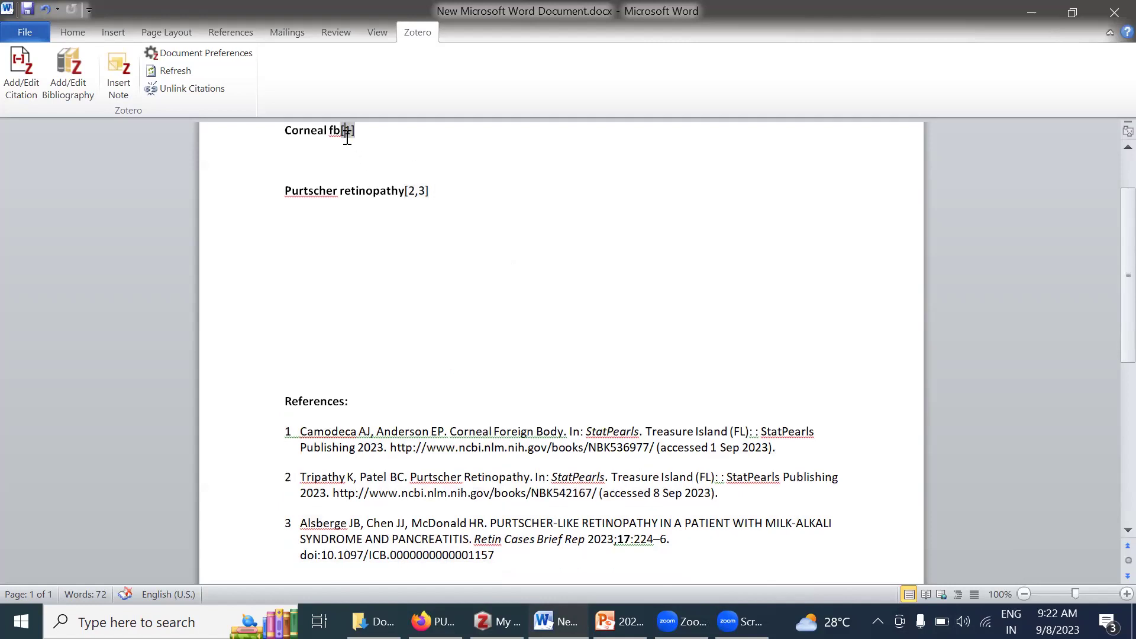
click(385, 474)
Unlink the Zotero citations and bibliography in the Word document, accepting the removal of the field codes.
click(170, 89)
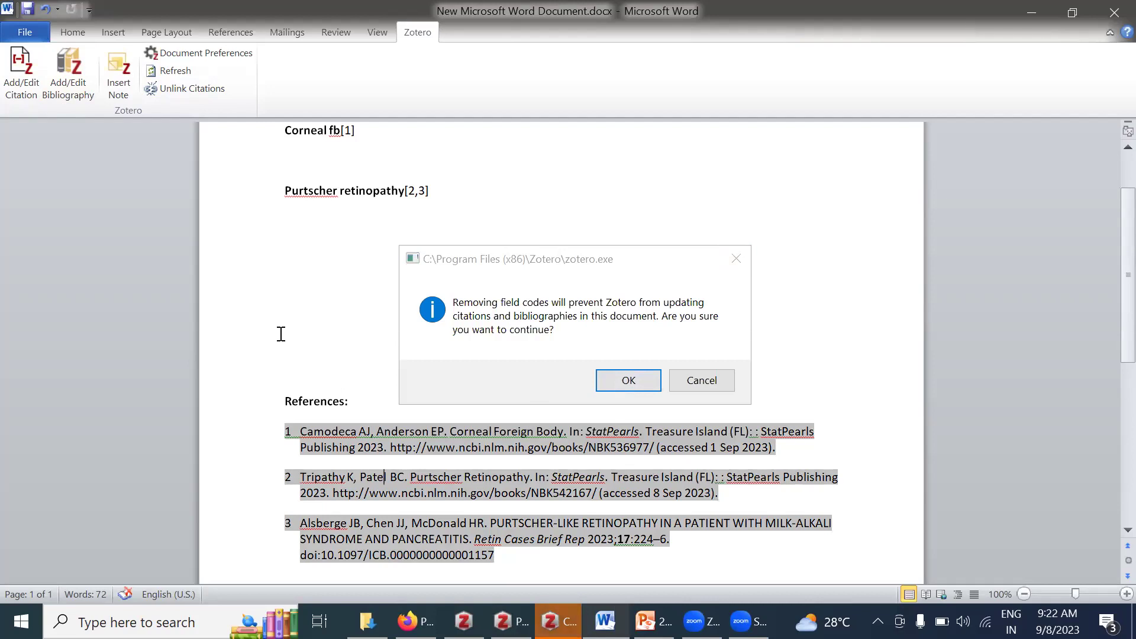
click(645, 382)
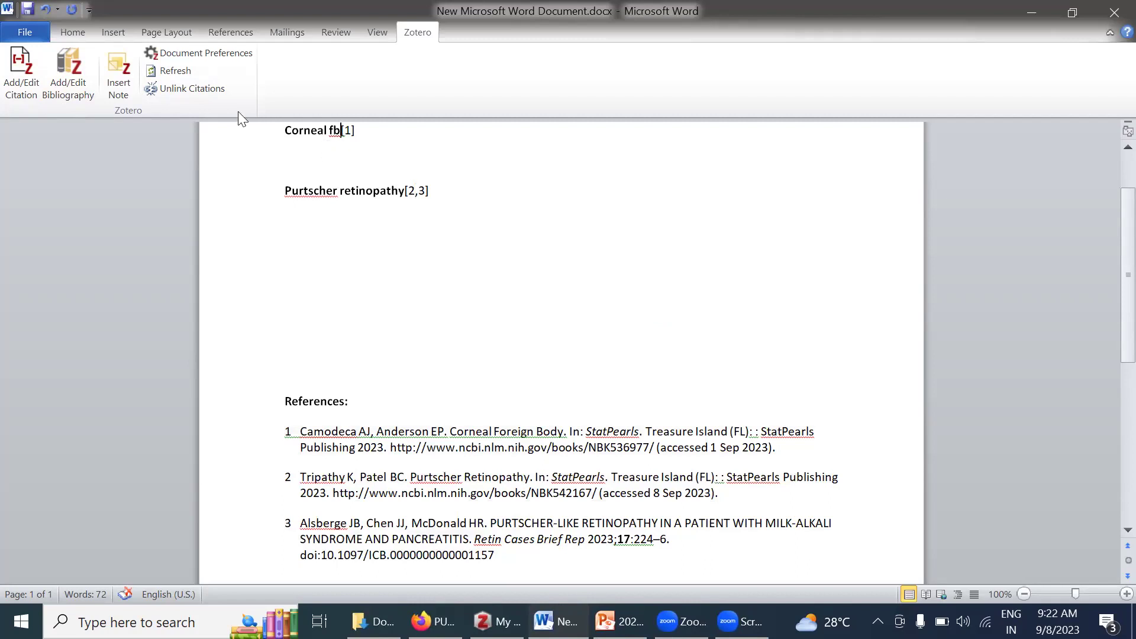
Set the unlinked Word document's Zotero citation style to American Political Science Association.
click(195, 54)
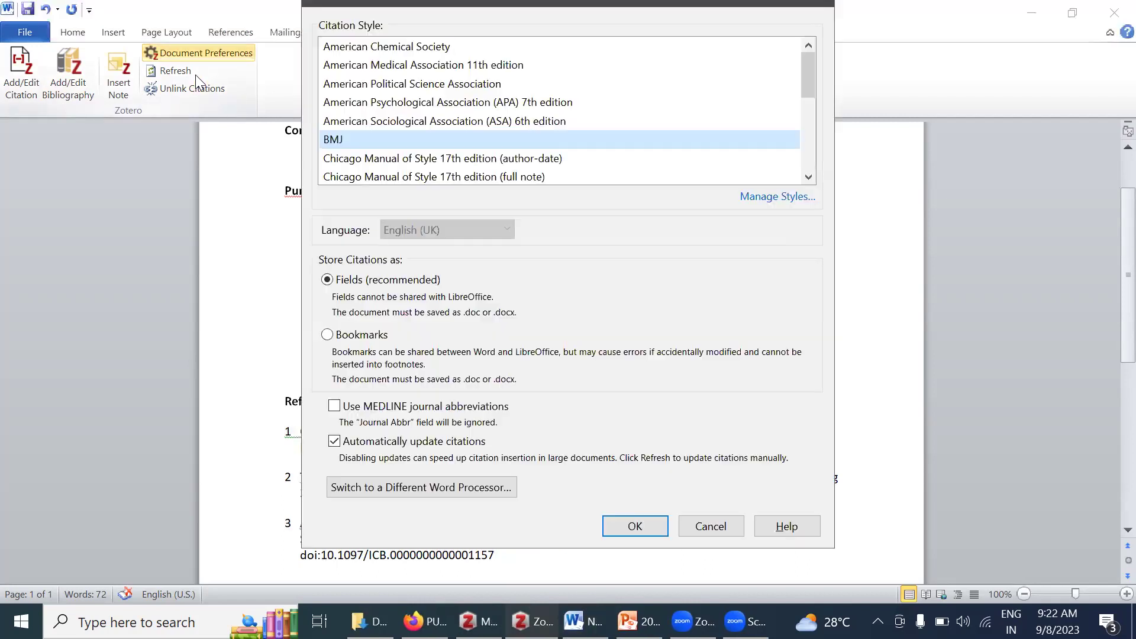
click(350, 86)
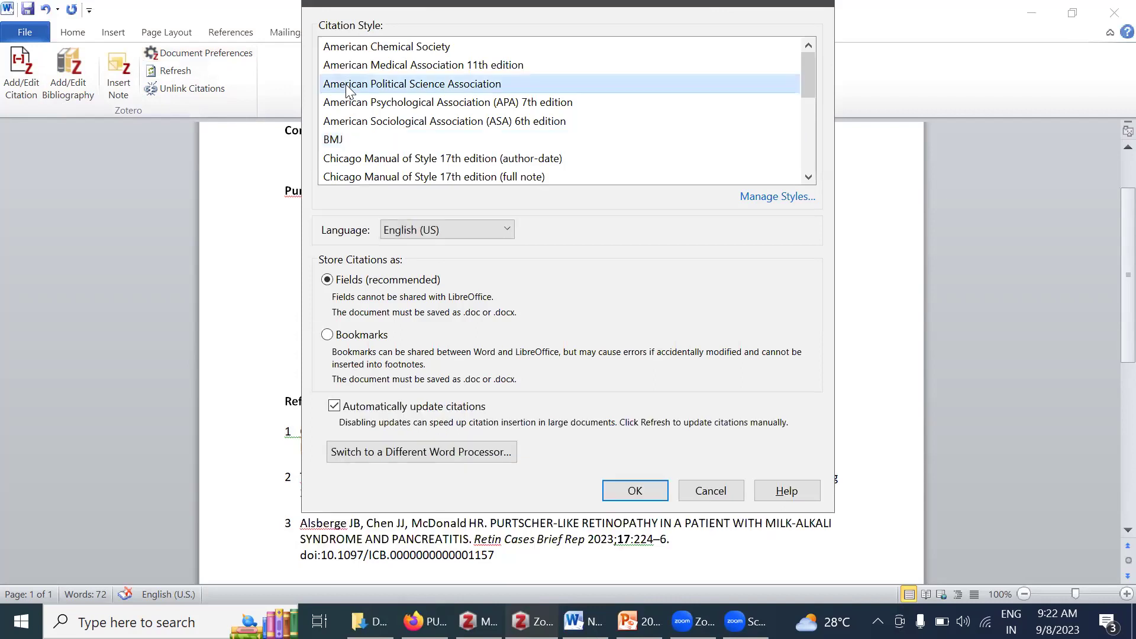
click(635, 490)
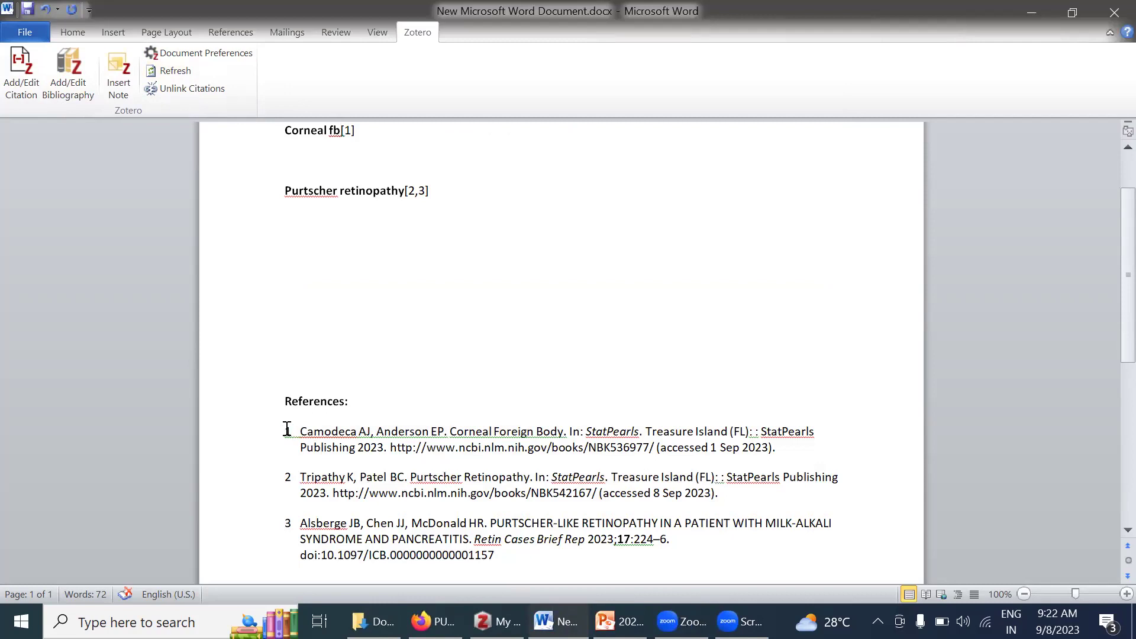
Copy the three bibliography entries under the References heading.
drag(286, 428, 501, 568)
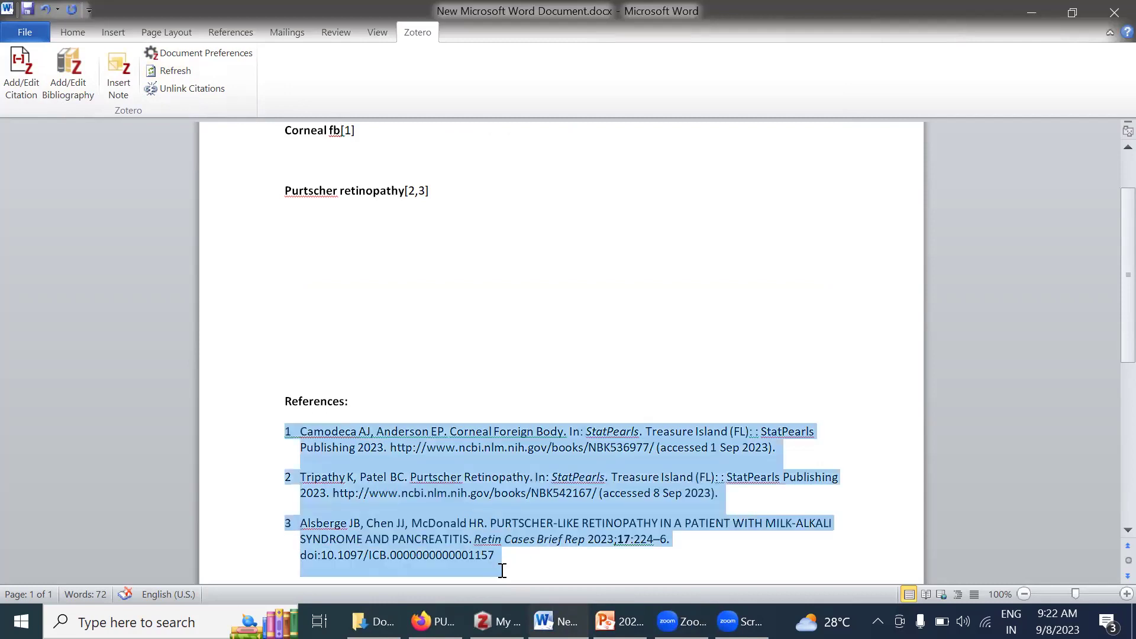
right_click(418, 483)
click(476, 229)
Switch to Firefox and go to anystyle.io.
key(alt+Tab)
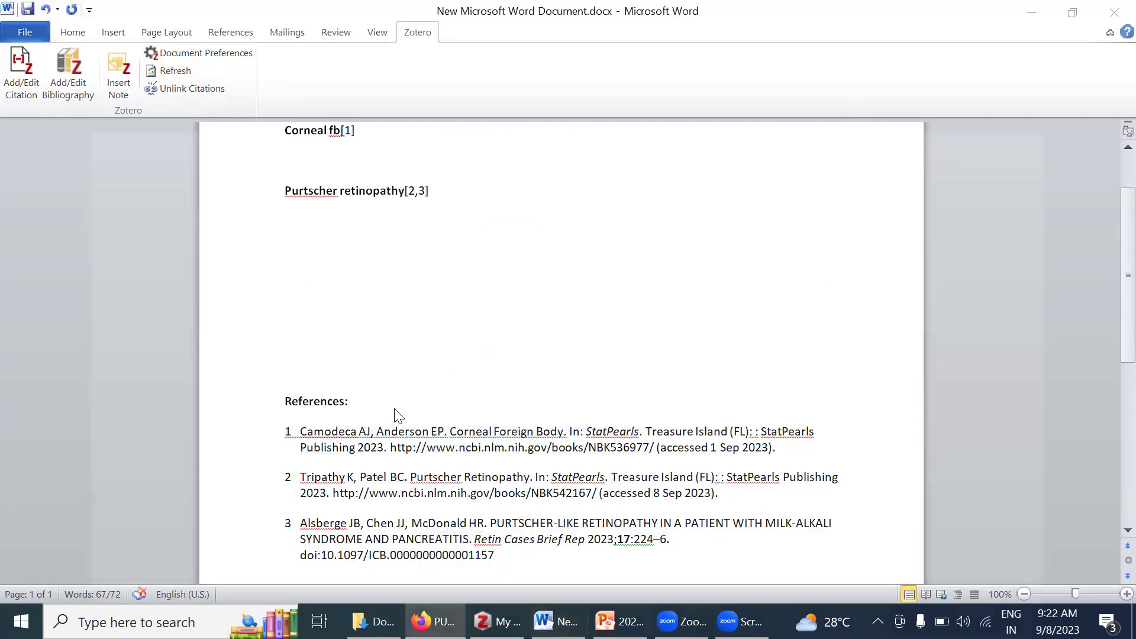
key(ctrl+l)
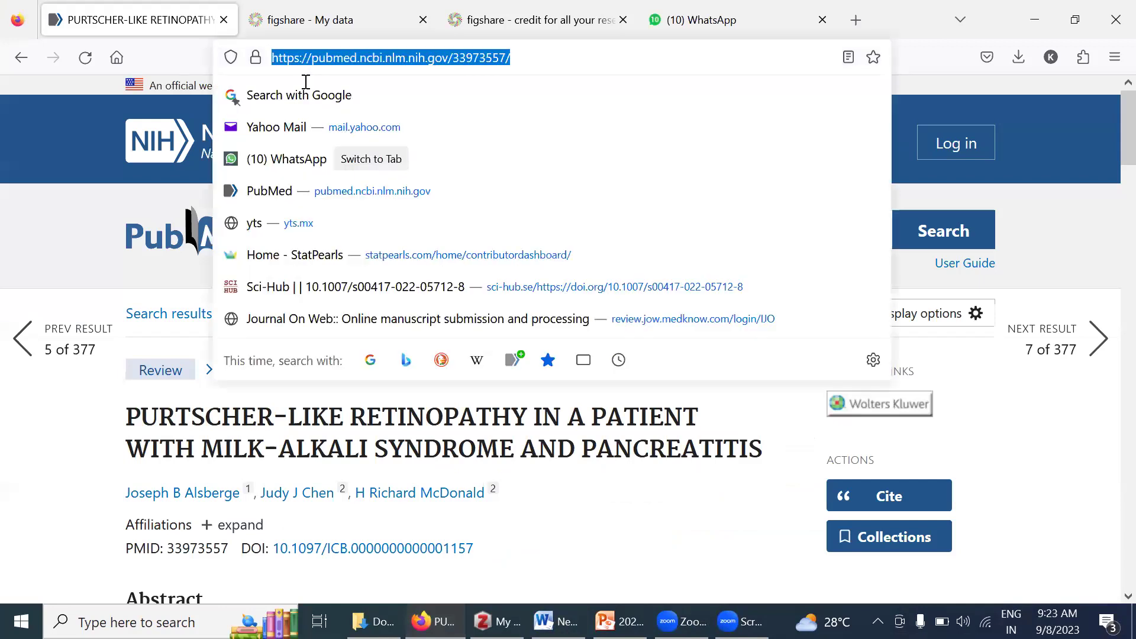
text(anystyle.c)
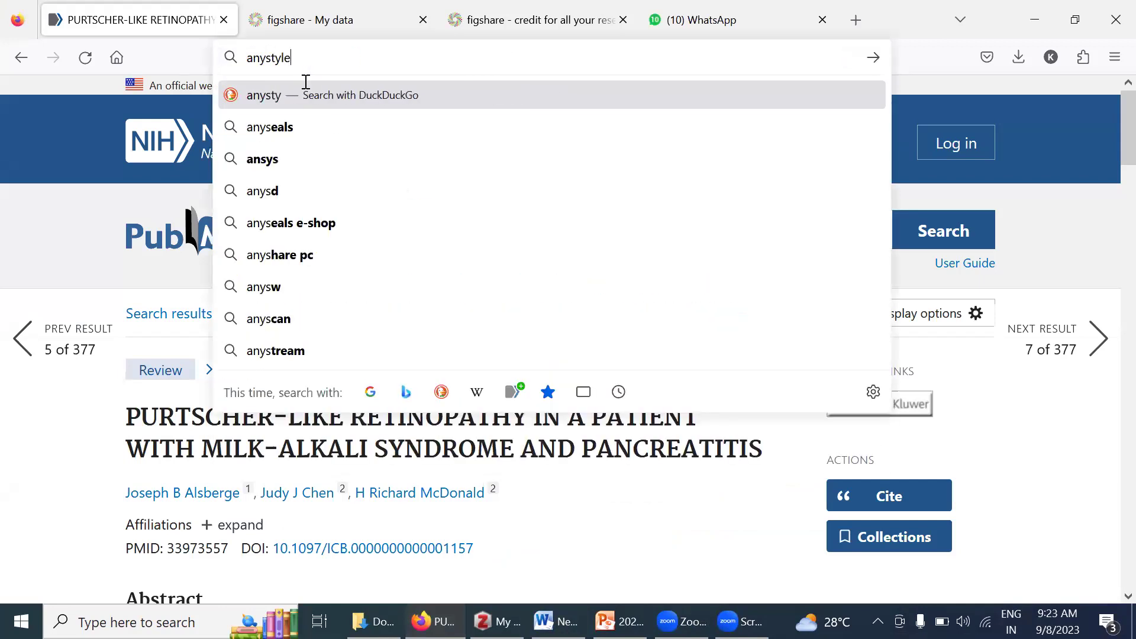
key(BackSpace)
text(io)
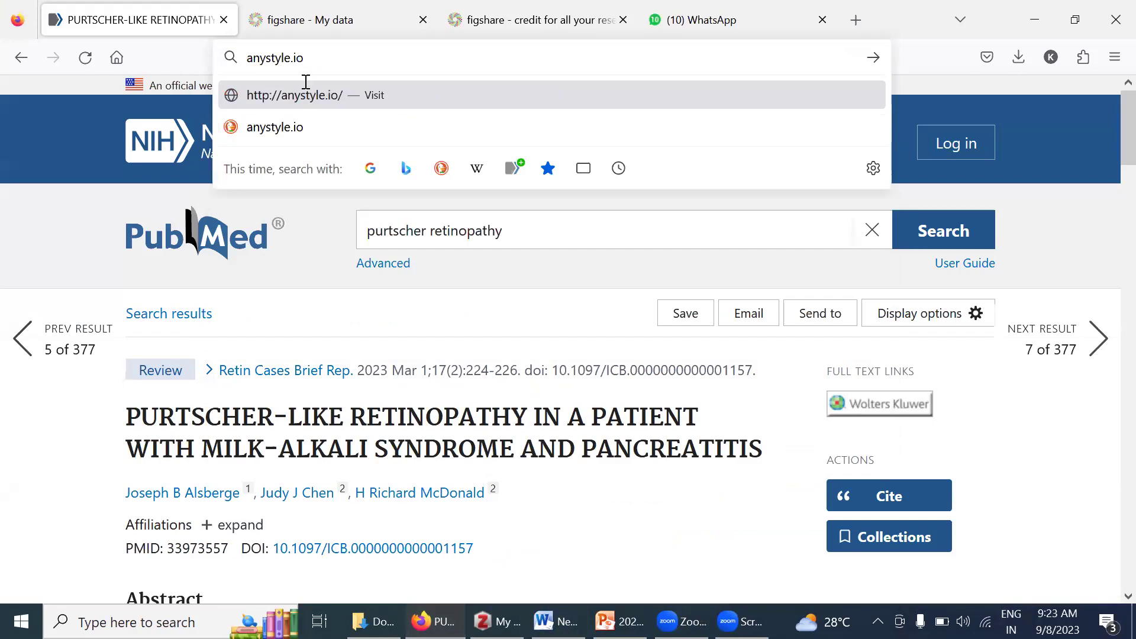
key(Return)
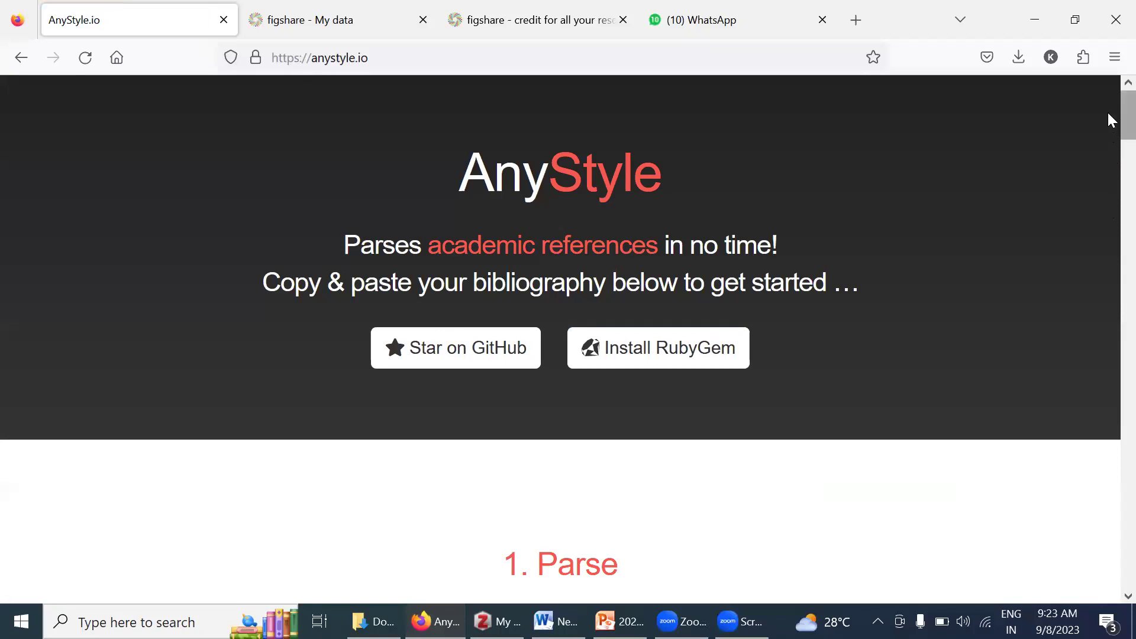
Paste the three copied references into the AnyStyle parser and parse them.
scroll(1111, 132, down, 4)
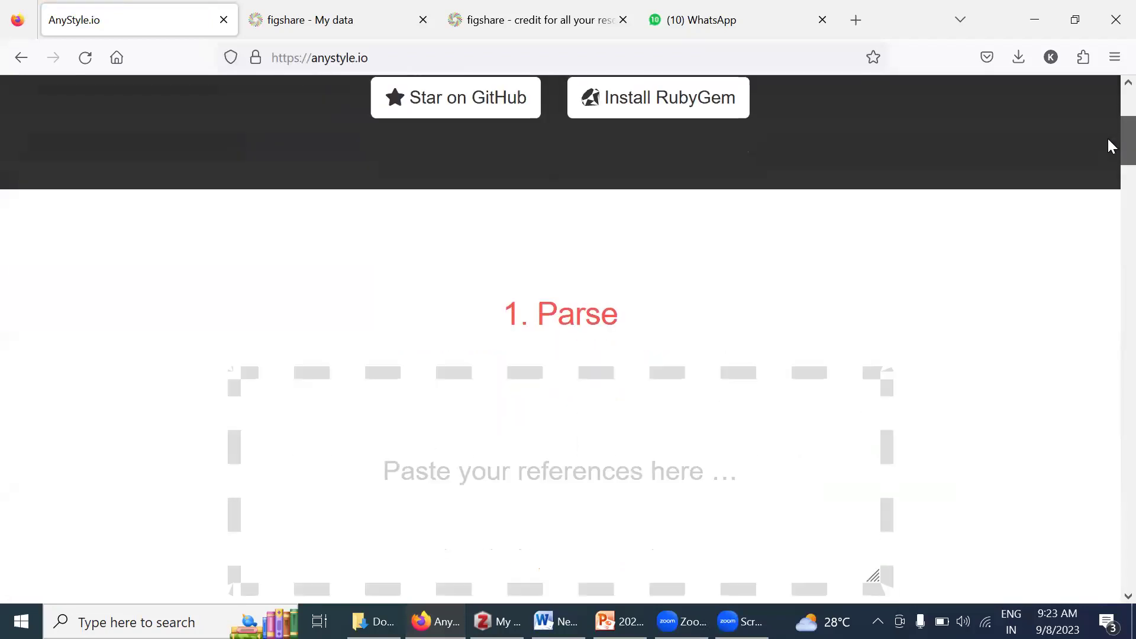
click(608, 498)
text(1	Camodeca AJ, Anderson EP. Corneal Foreign Body. In: StatPearls. Treasure Island (FL): : StatPearls Publishing 2023. http://www.ncbi.nlm.nih.gov/books/NBK536977/ (accessed 1 Sep 2023). 2	Tripathy K, Patel BC. Purtscher Retinopathy. In: StatPearls. Treasure Island (FL): : StatPearls Publishing 2023. http://www.ncbi.nlm.nih.gov/books/NBK542167/ (accessed 8 Sep 2023). 3	Alsberge JB, Chen JJ, McDonald HR. PURTSCHER-LIKE RETINOPATHY IN A PATIENT WITH MILK-ALKALI SYNDROME AND PANCREATITIS. Retin Cases Brief Rep 2023;17:224–6. doi:10.1097/ICB.0000000000001157)
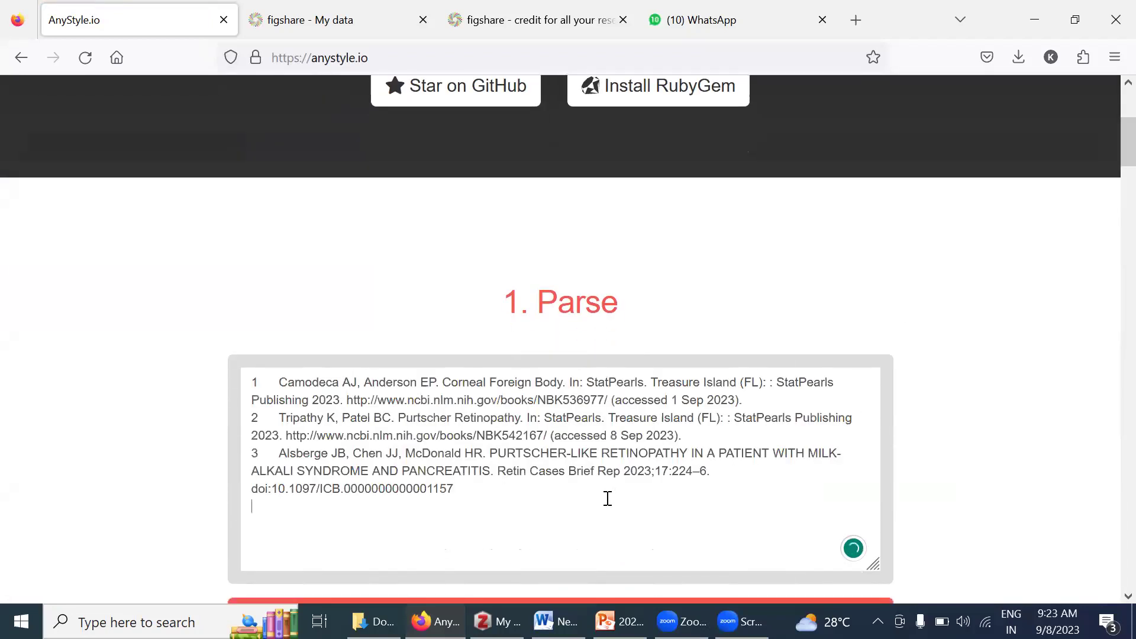
scroll(1111, 154, down, 4)
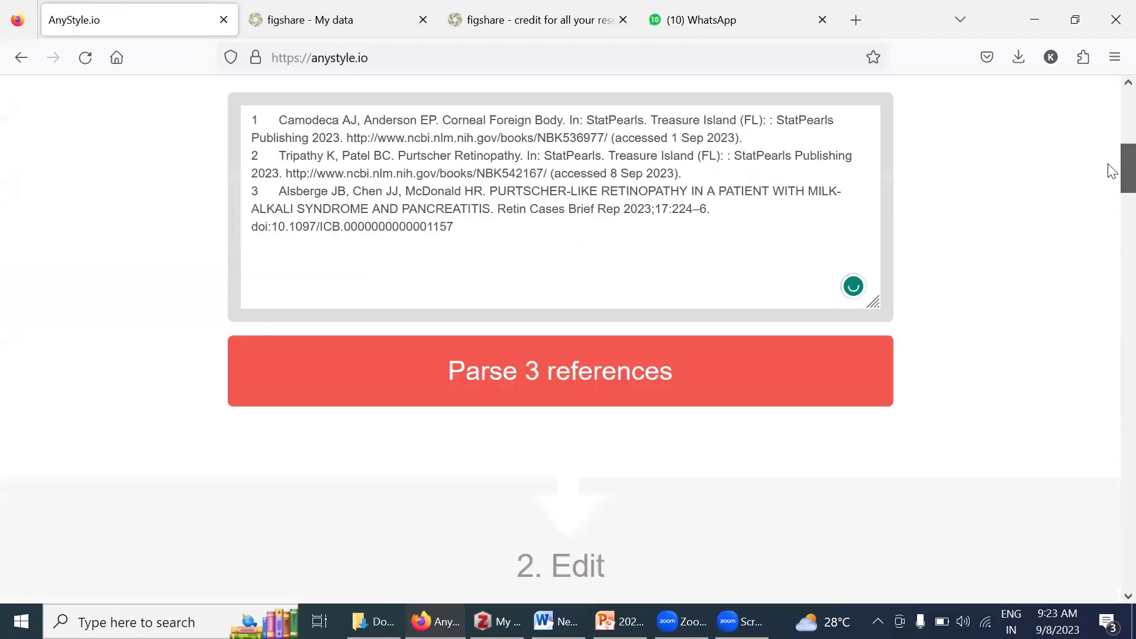
click(499, 380)
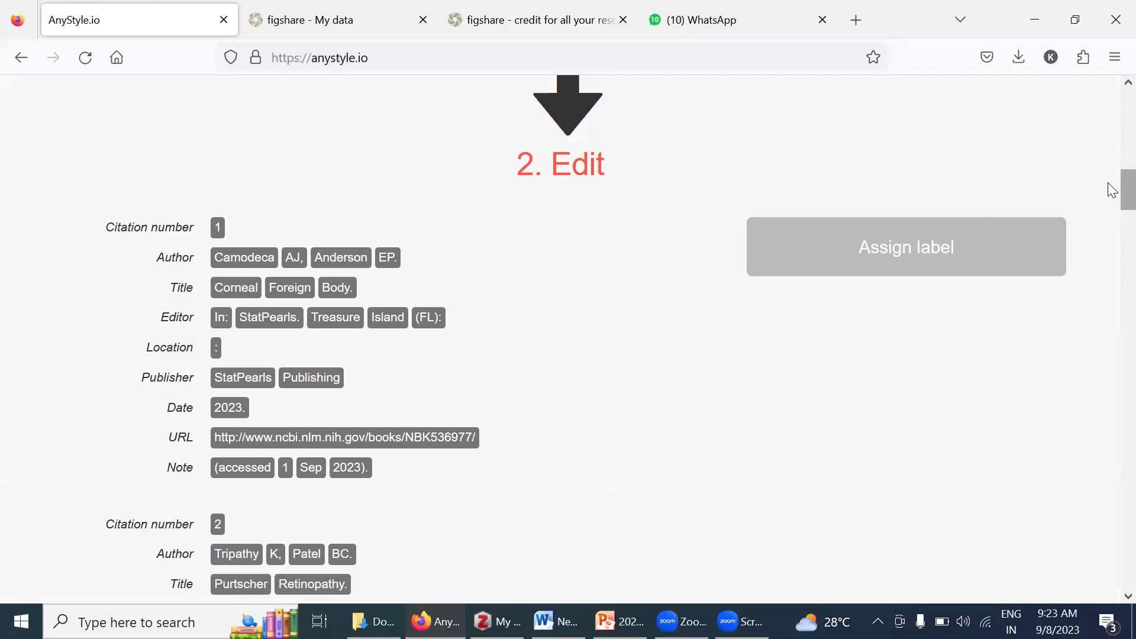
Review the parsed reference fields and view their CSL-JSON output, returning to the AnyStyle page.
drag(1109, 186, 1112, 264)
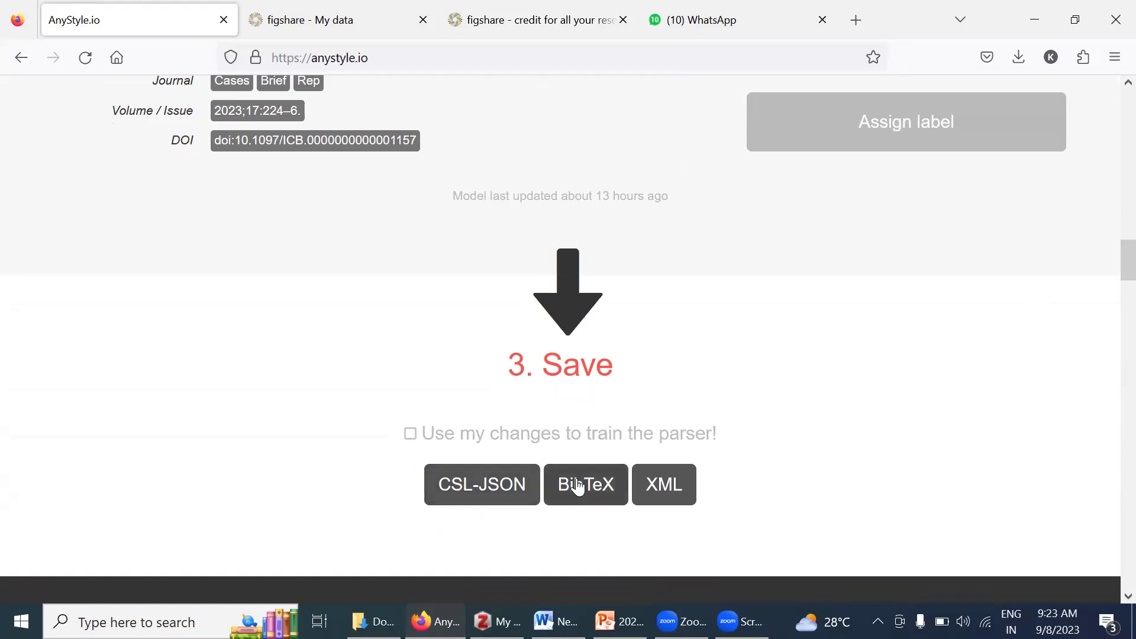
click(514, 487)
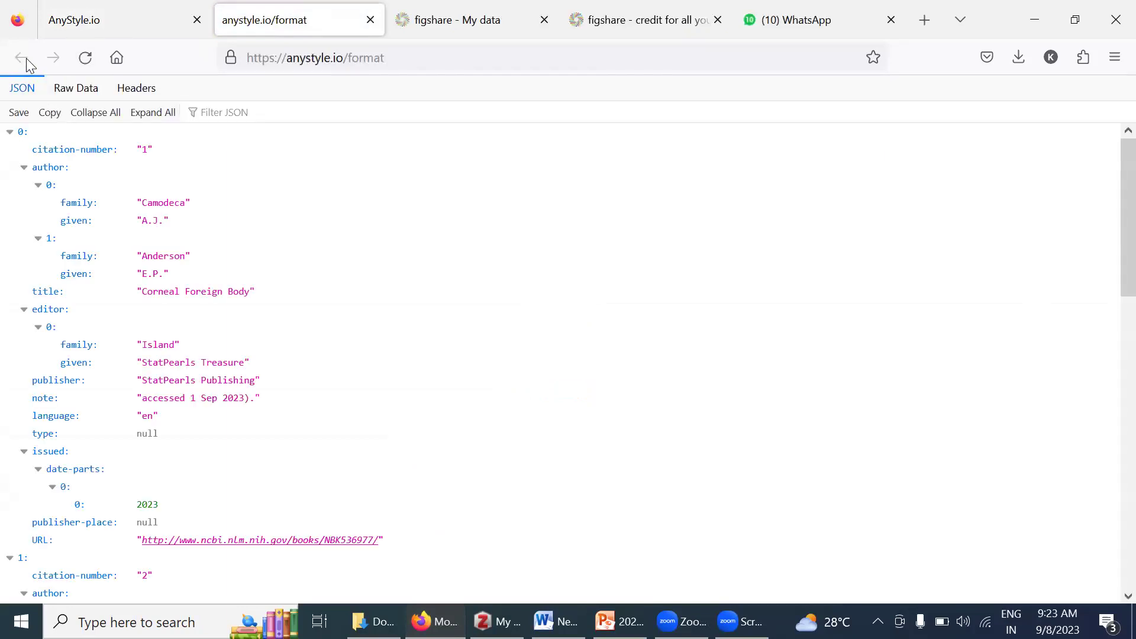
click(118, 19)
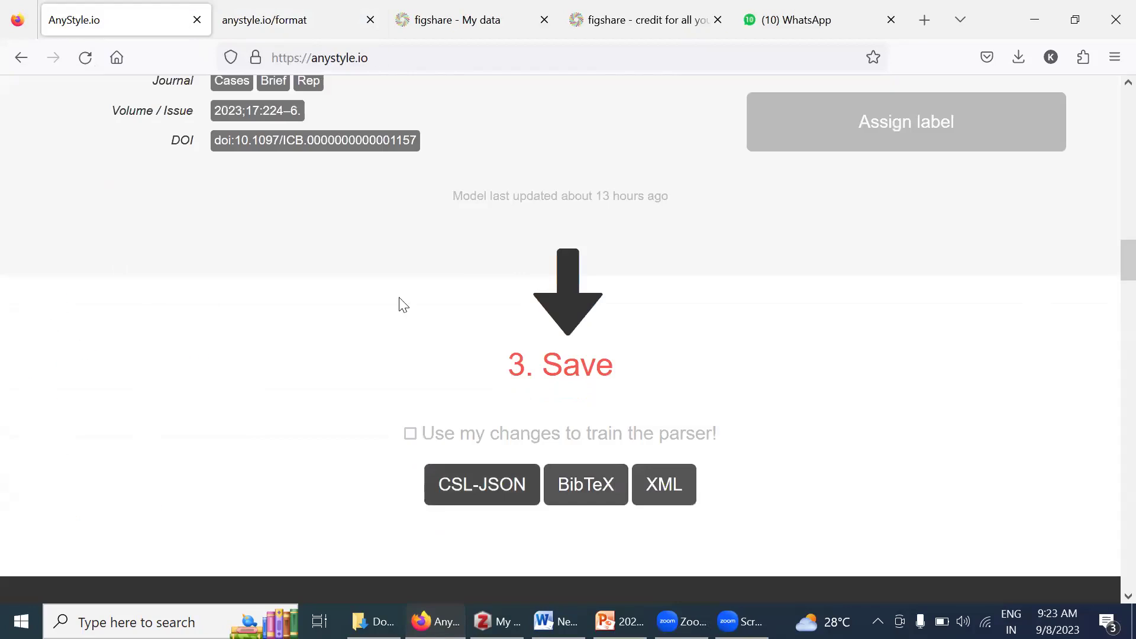
Save the parsed references as BibTeX, import anystyle.bib into a new Zotero collection, and open that collection.
click(573, 484)
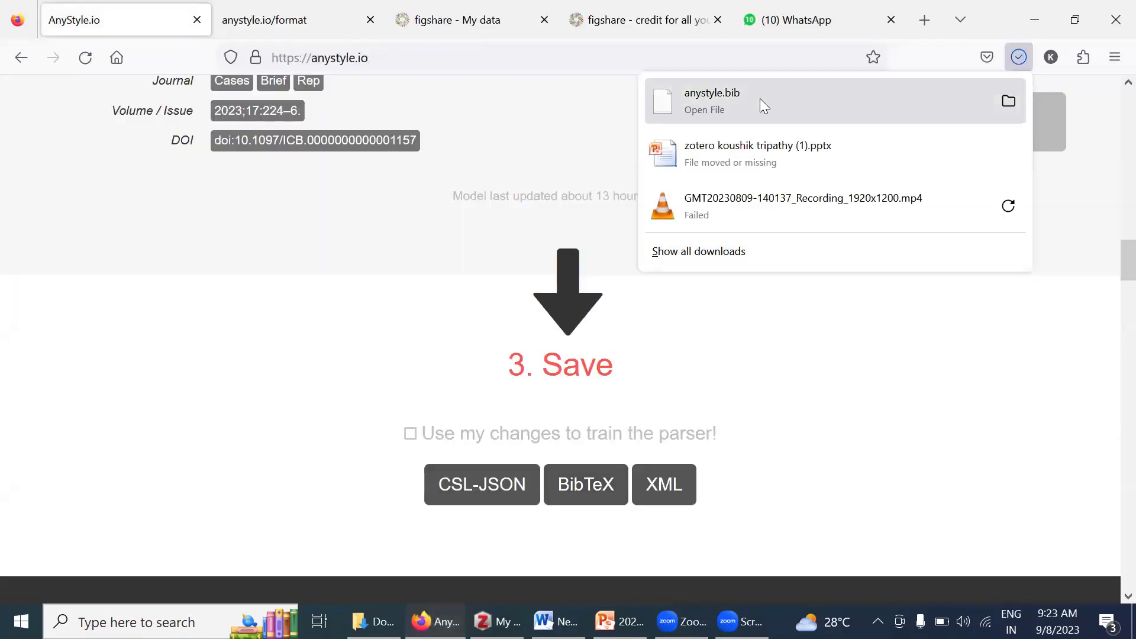
drag(761, 99, 761, 99)
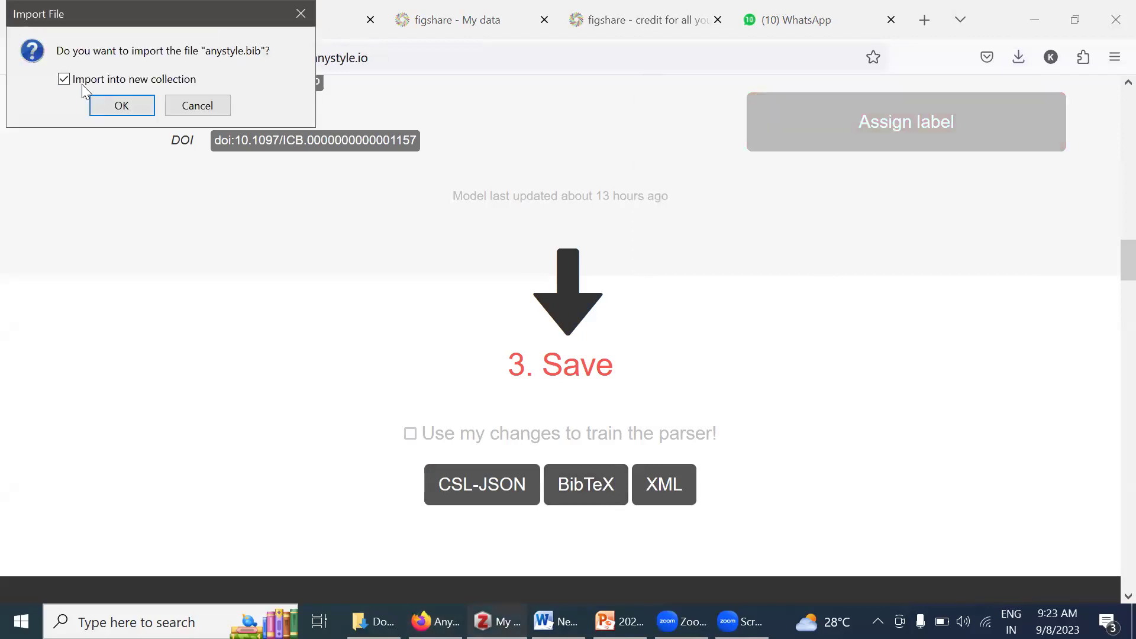
click(116, 106)
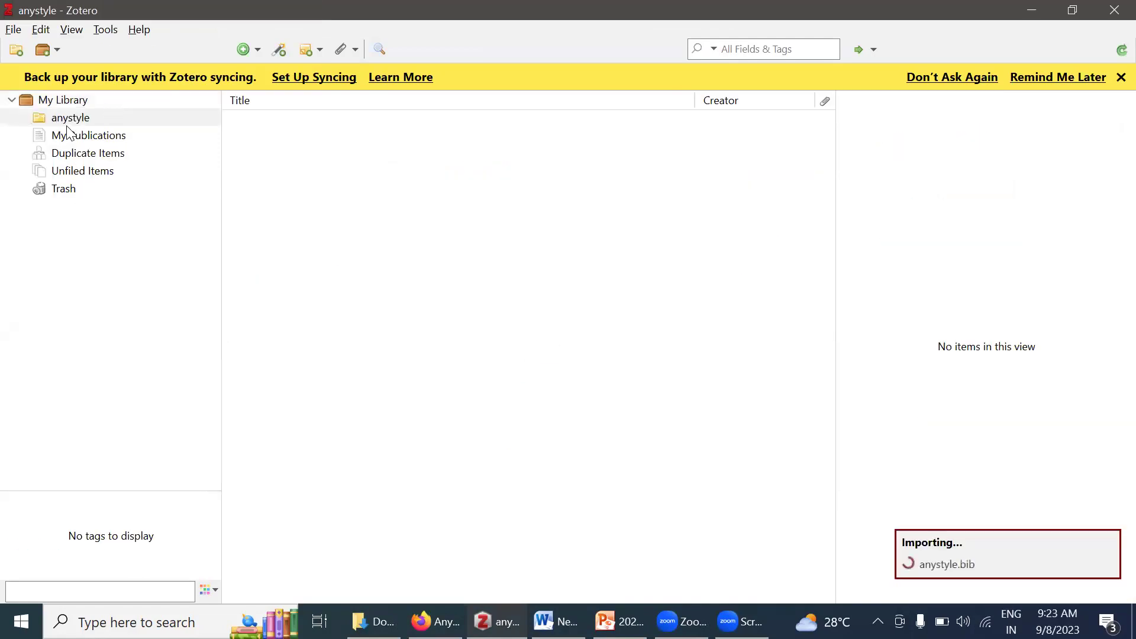
click(129, 115)
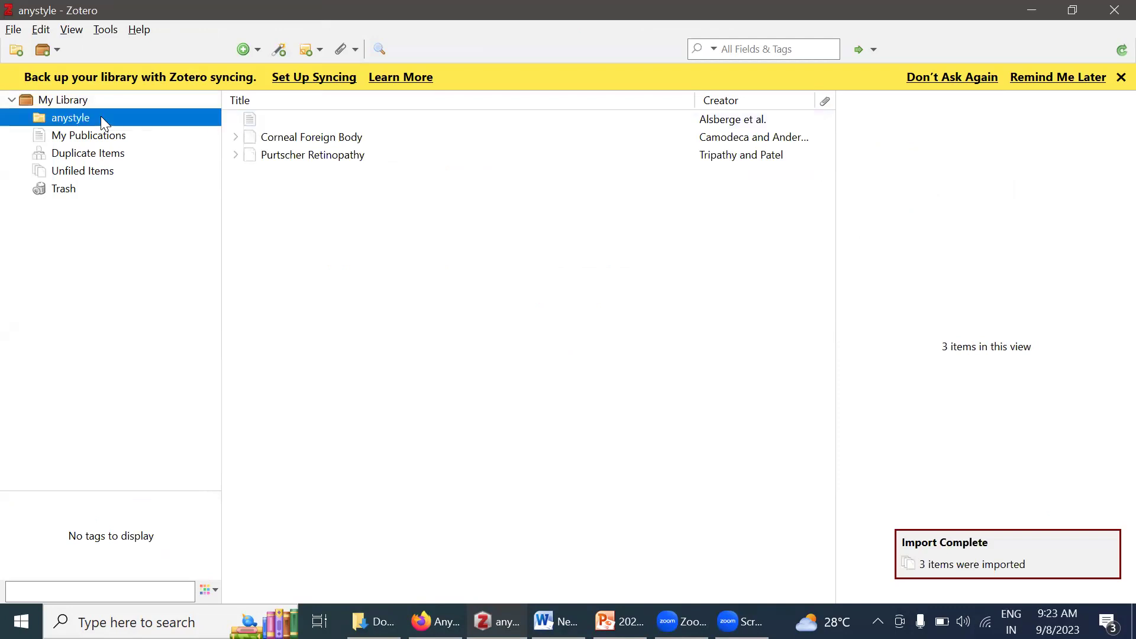
Select the imported article that lacks a title, and copy its title from the third reference in the Word document.
click(292, 123)
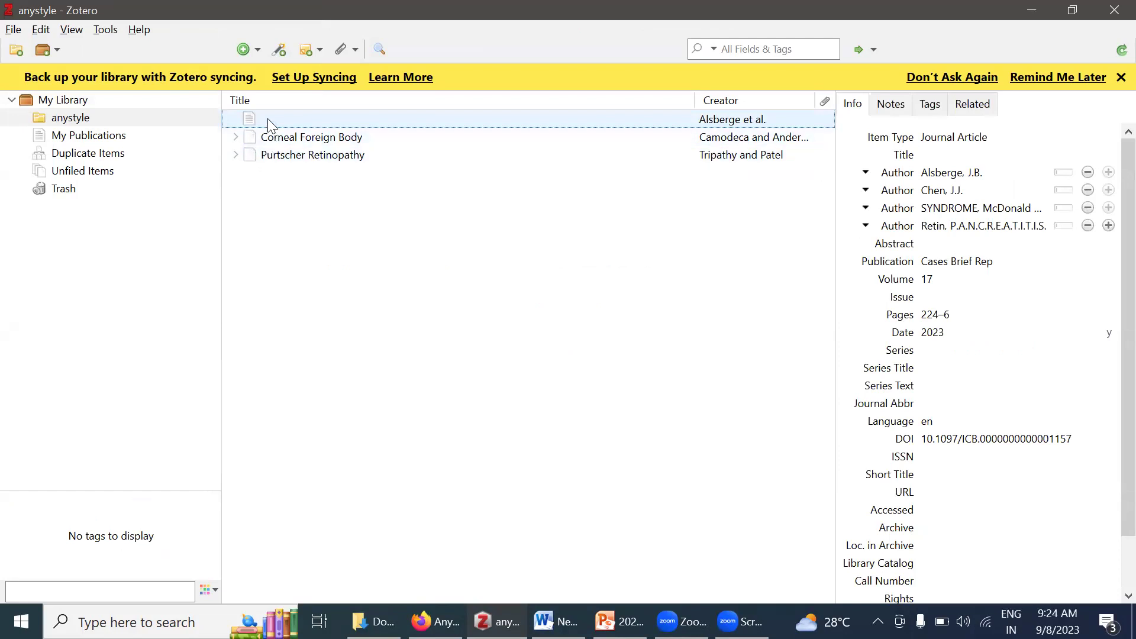
click(976, 172)
click(559, 621)
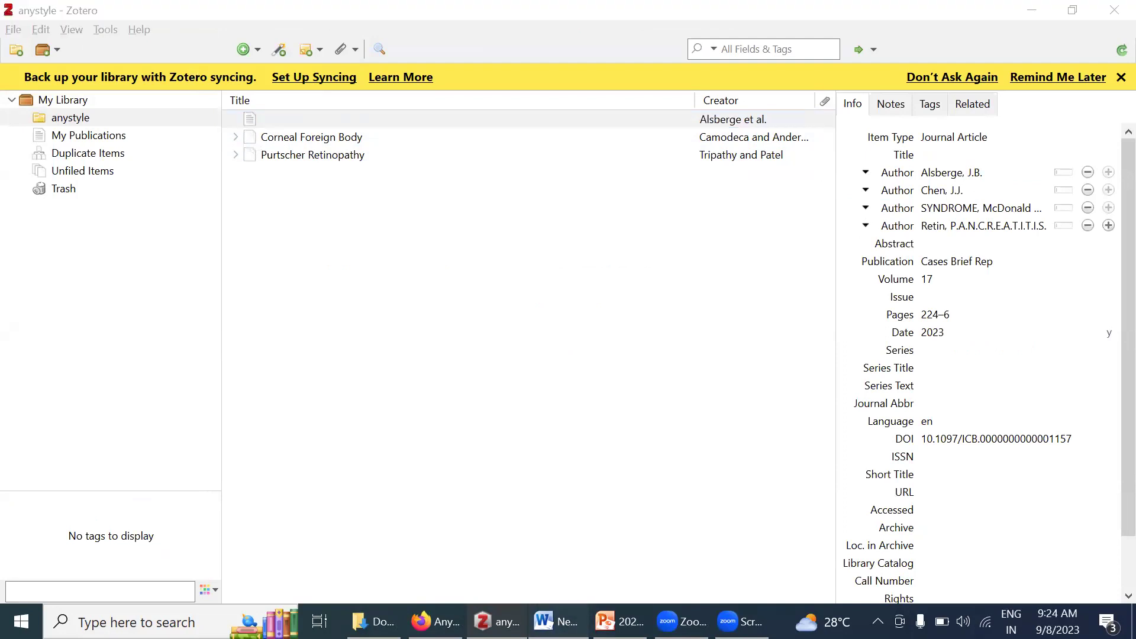
click(485, 556)
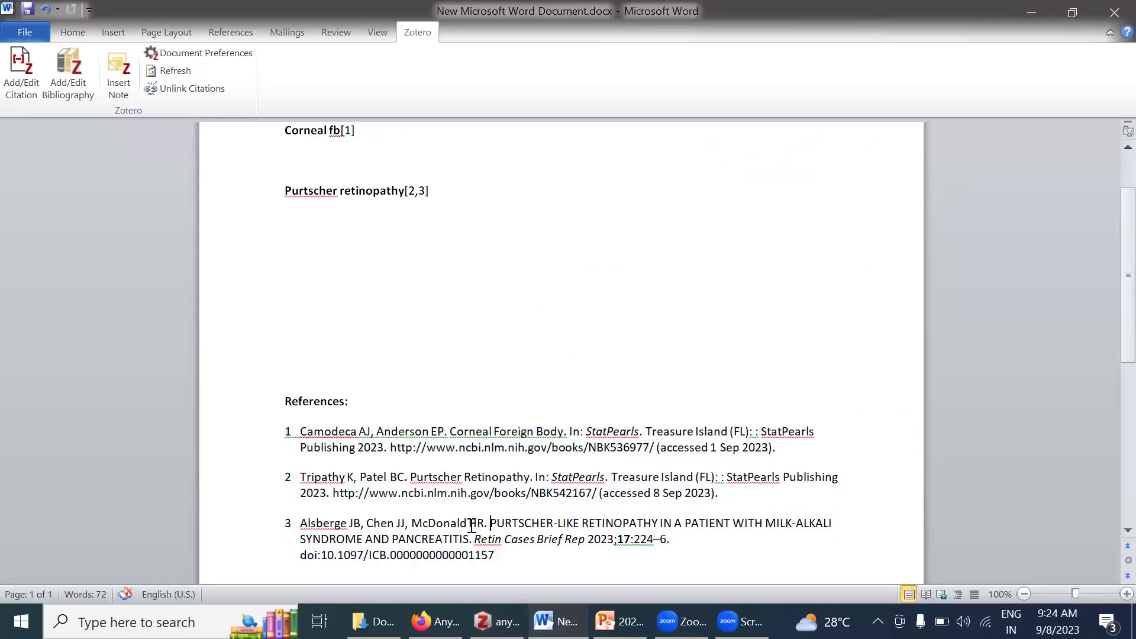
drag(490, 524, 462, 539)
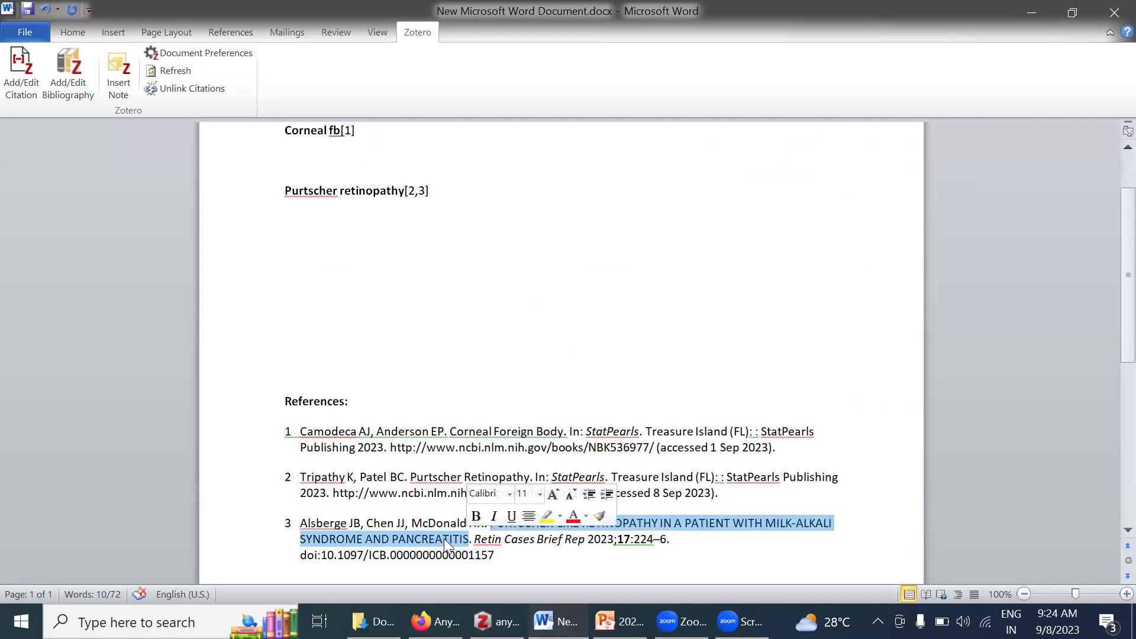
right_click(445, 540)
click(478, 286)
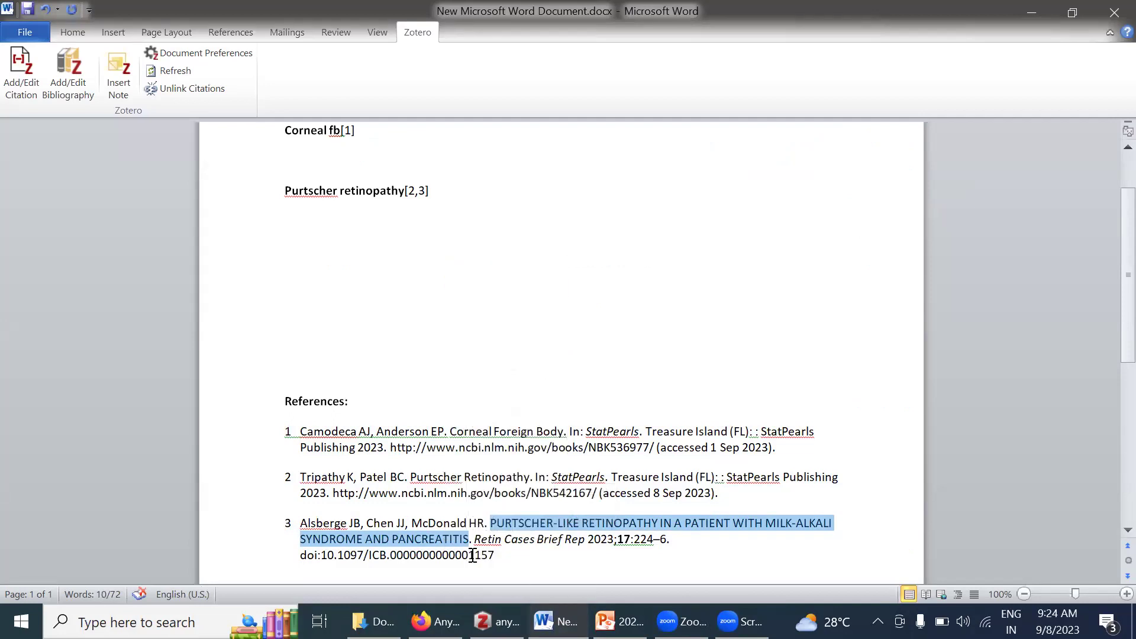
Return to Zotero and set the untitled article's title to "PURTSCHER-LIKE RETINOPATHY IN A PATIENT WITH MILK-ALKALI SYNDROME AND PANCREATITIS".
click(435, 622)
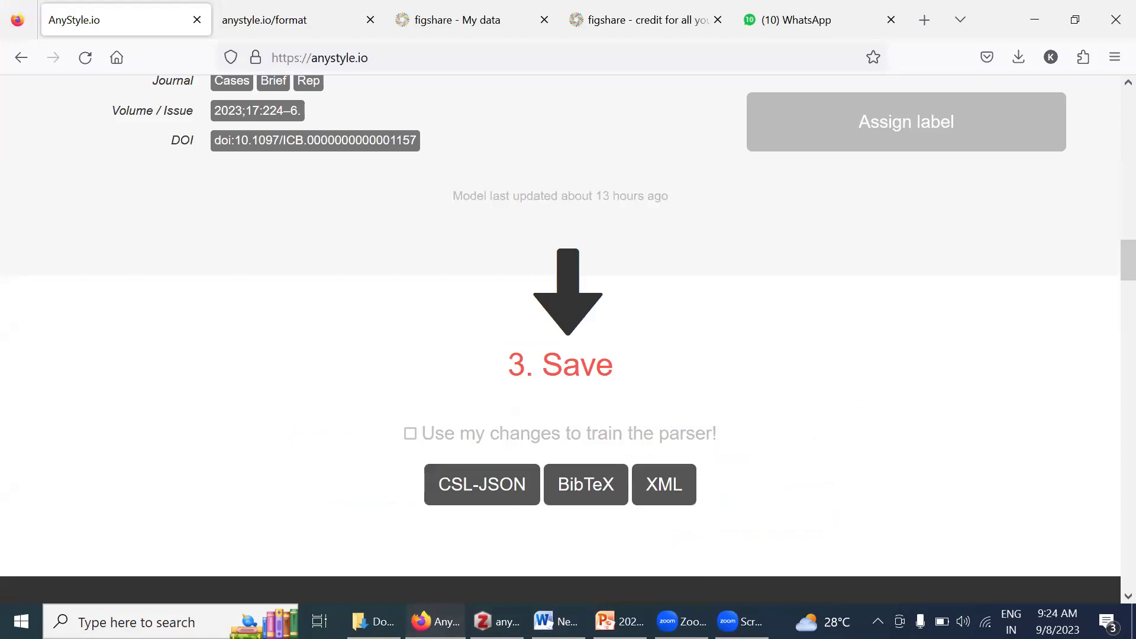
click(496, 622)
click(959, 157)
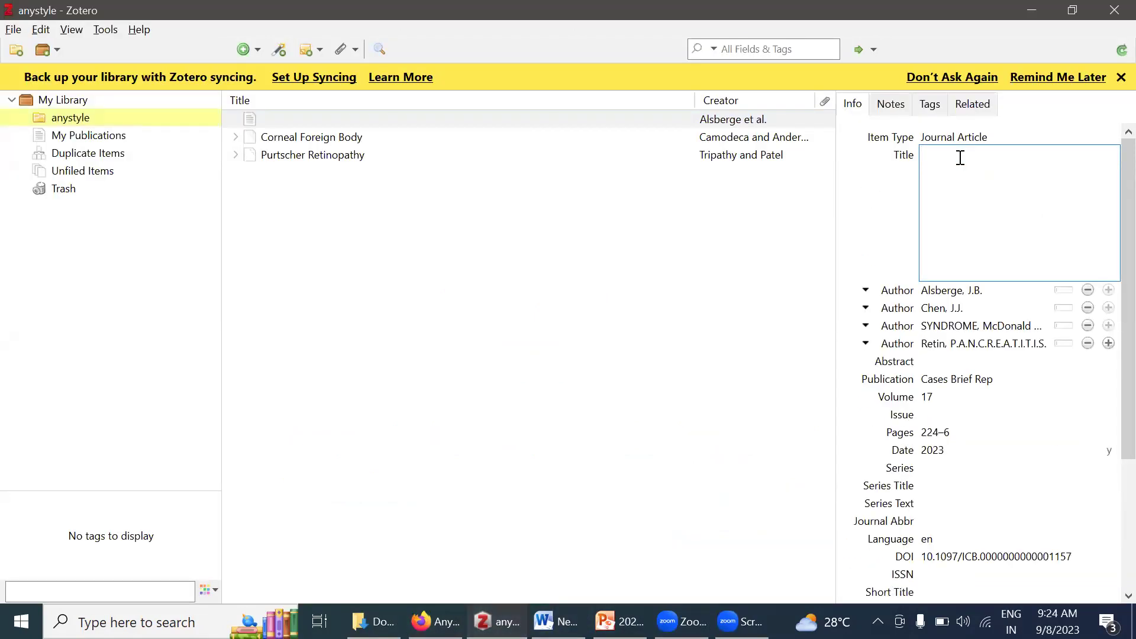
key(ctrl+v)
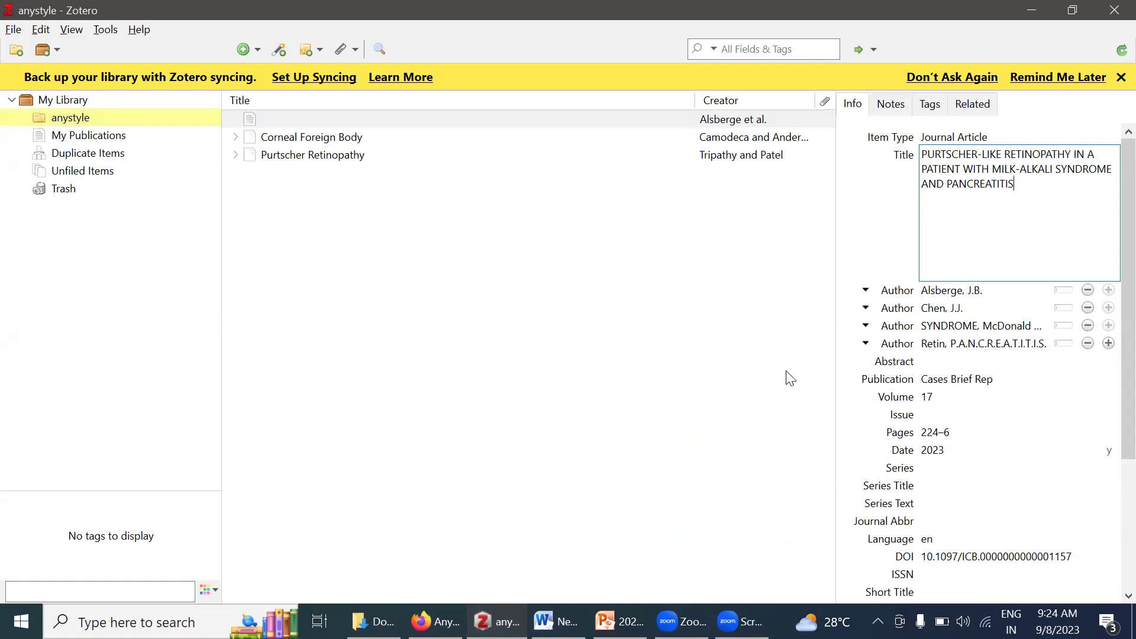
key(Return)
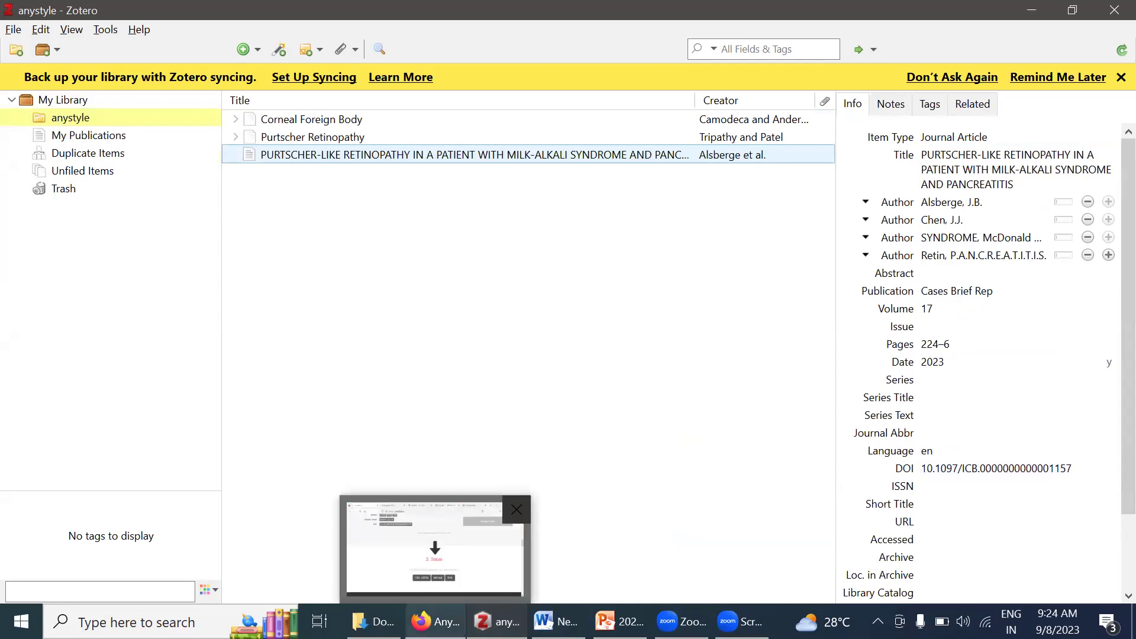
Copy the DOI 10.1097/ICB.0000000000001157 from the third reference in the Word document.
click(435, 621)
click(556, 621)
click(462, 551)
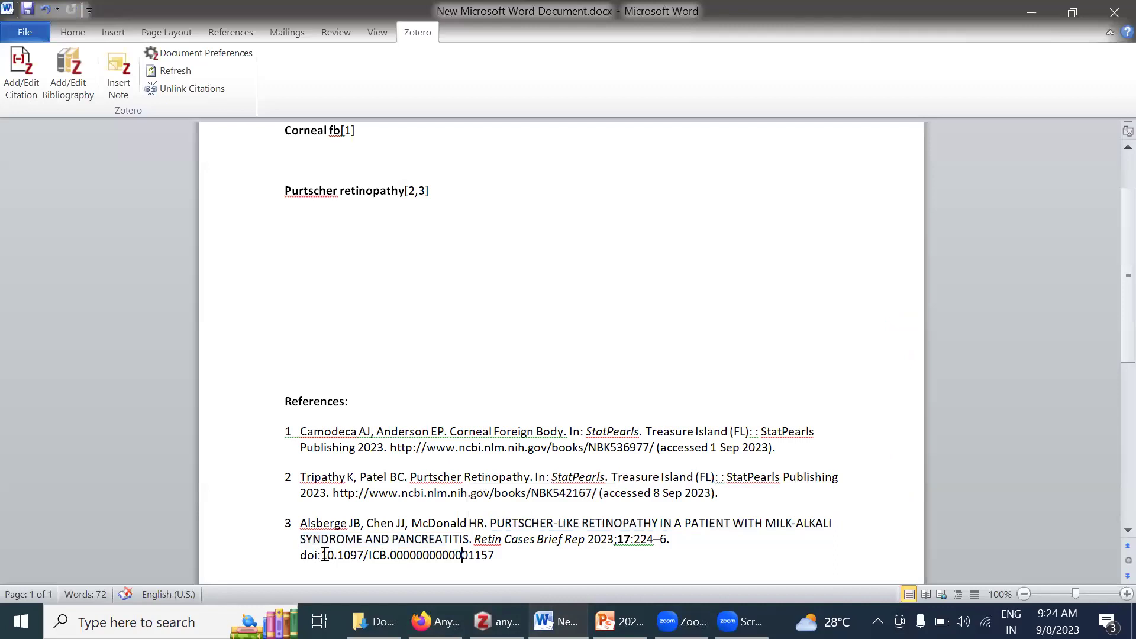
drag(325, 554, 501, 559)
key(ctrl+c)
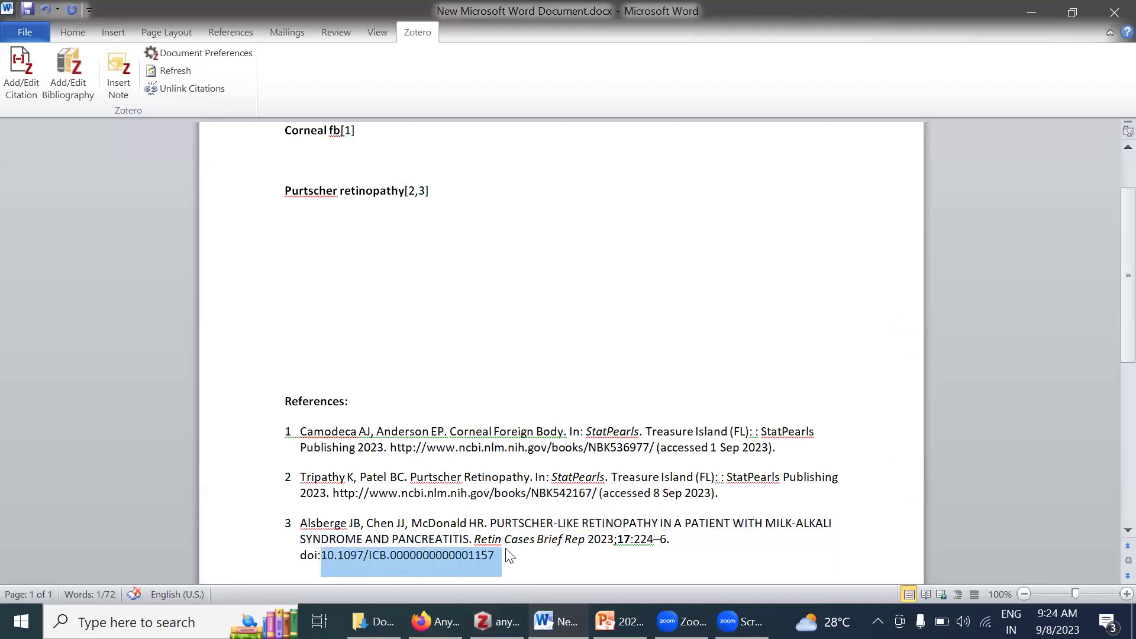
Switch to Zotero and add the article to the anystyle collection by its identifier, using the copied DOI.
click(497, 621)
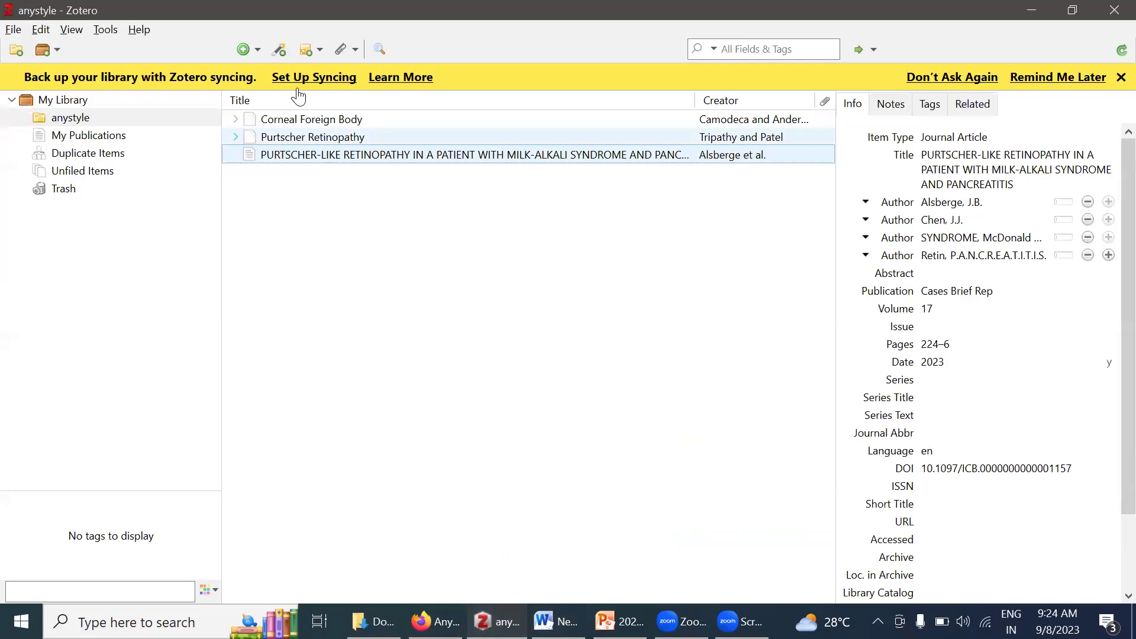
click(278, 49)
key(ctrl+v)
key(Return)
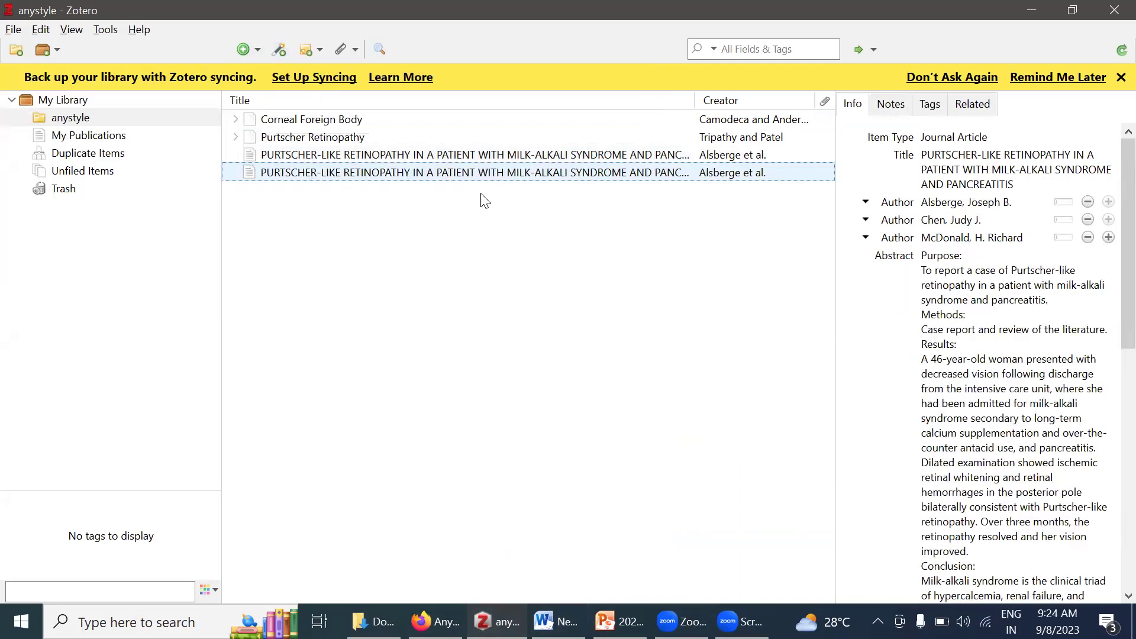
Move the incorrectly parsed copy of the Purtscher-like retinopathy article to the trash.
click(485, 159)
right_click(485, 160)
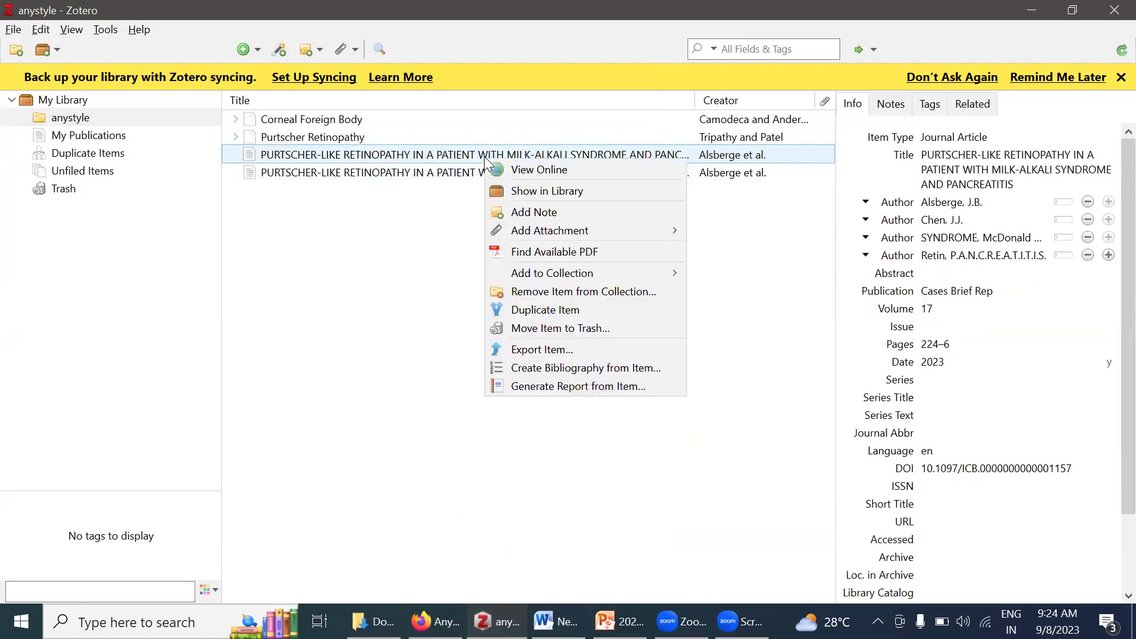
click(527, 328)
click(535, 326)
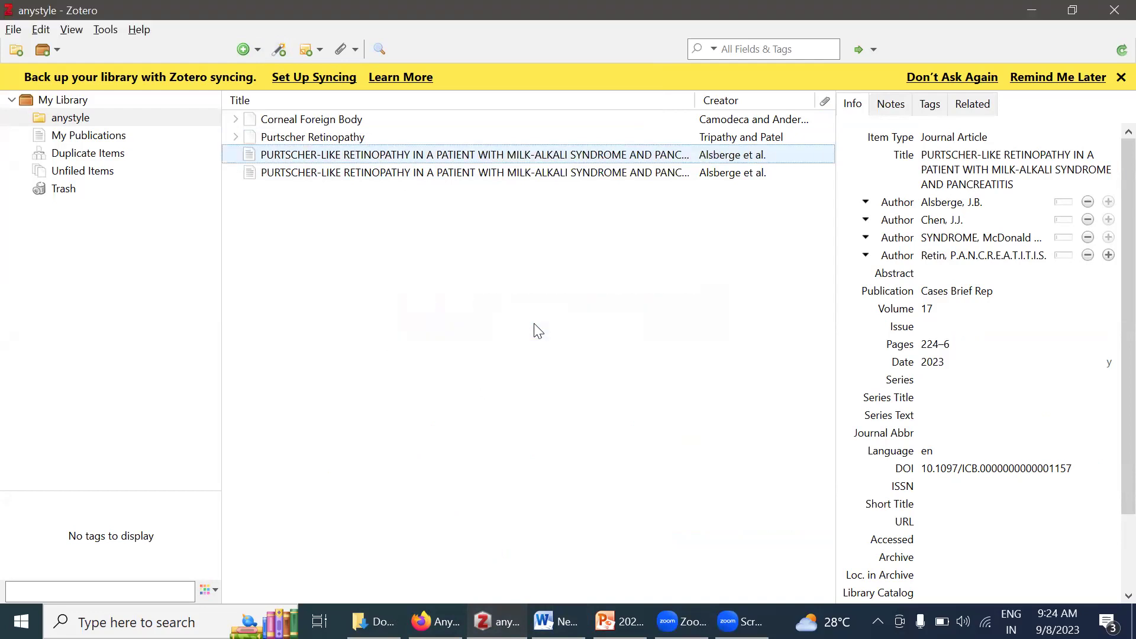
Check the two StatPearls entries in Zotero, switch to the Word document and delete the plain-text citation [1] after "Corneal fb".
click(339, 125)
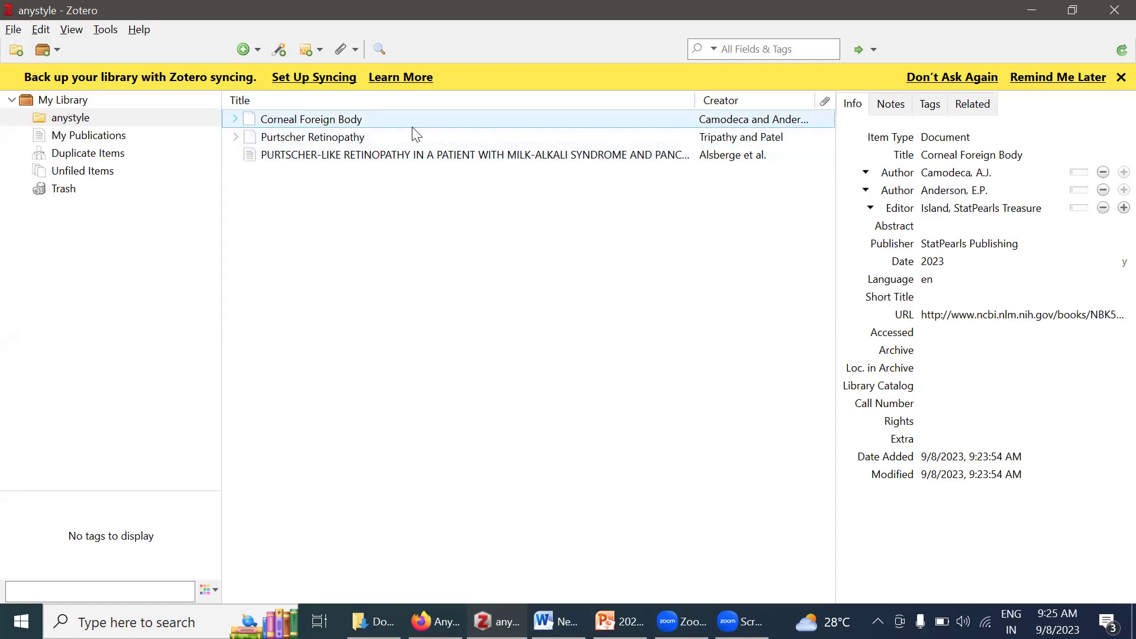
click(403, 140)
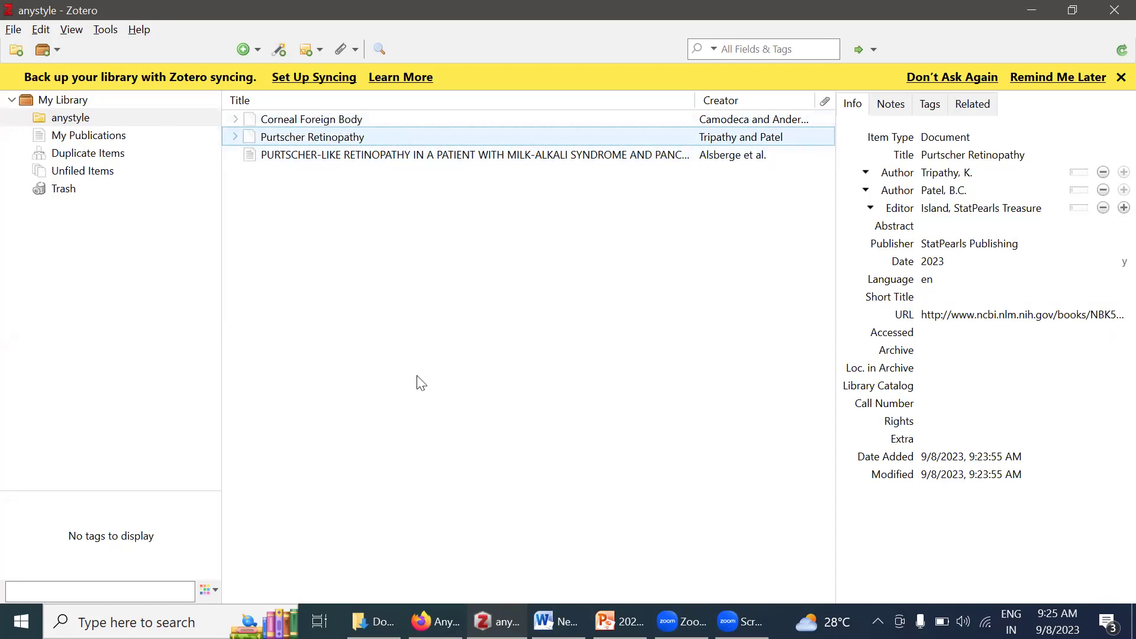
click(556, 621)
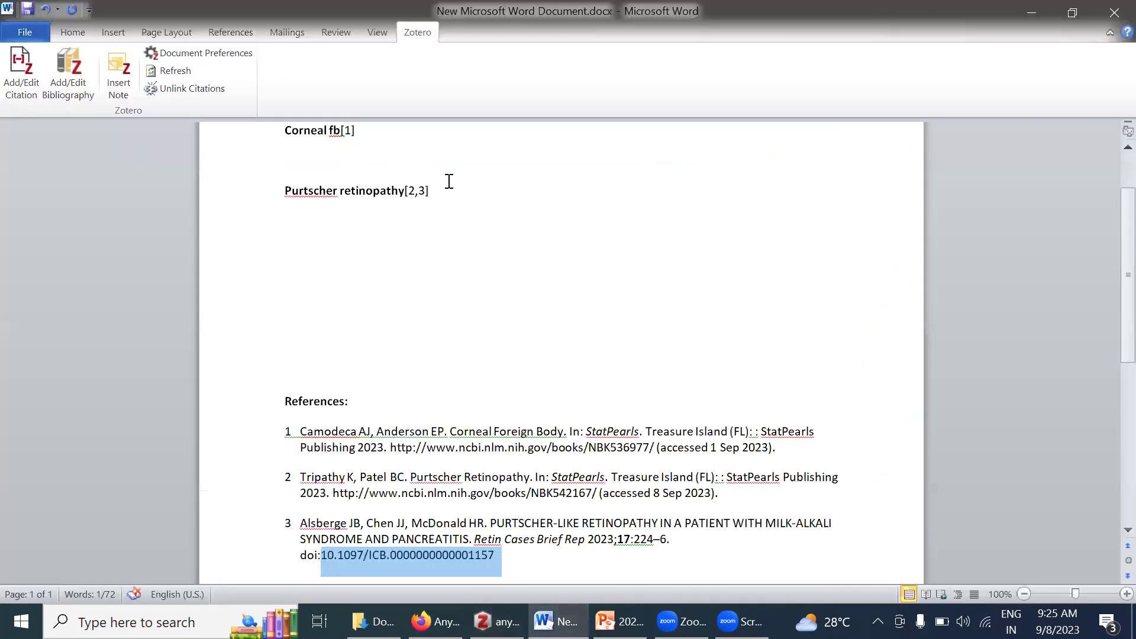
click(375, 140)
key(BackSpace)
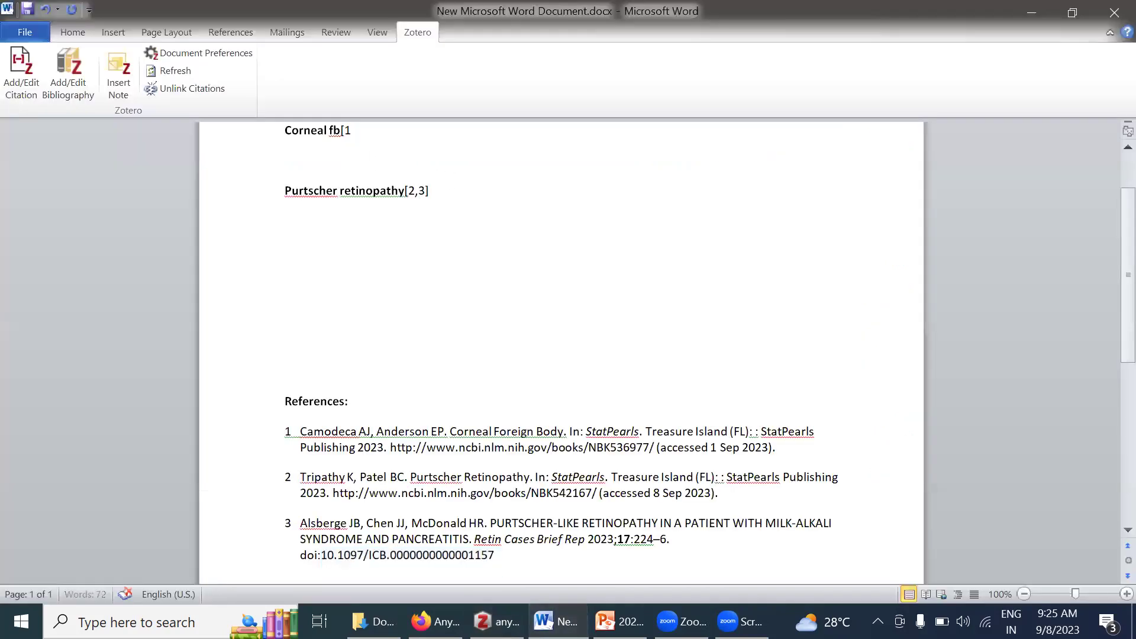
Insert a Zotero citation after "Corneal fb" by searching for "corneal" and choosing the Corneal Foreign Body entry imported from AnyStyle.
click(20, 85)
text(corneal)
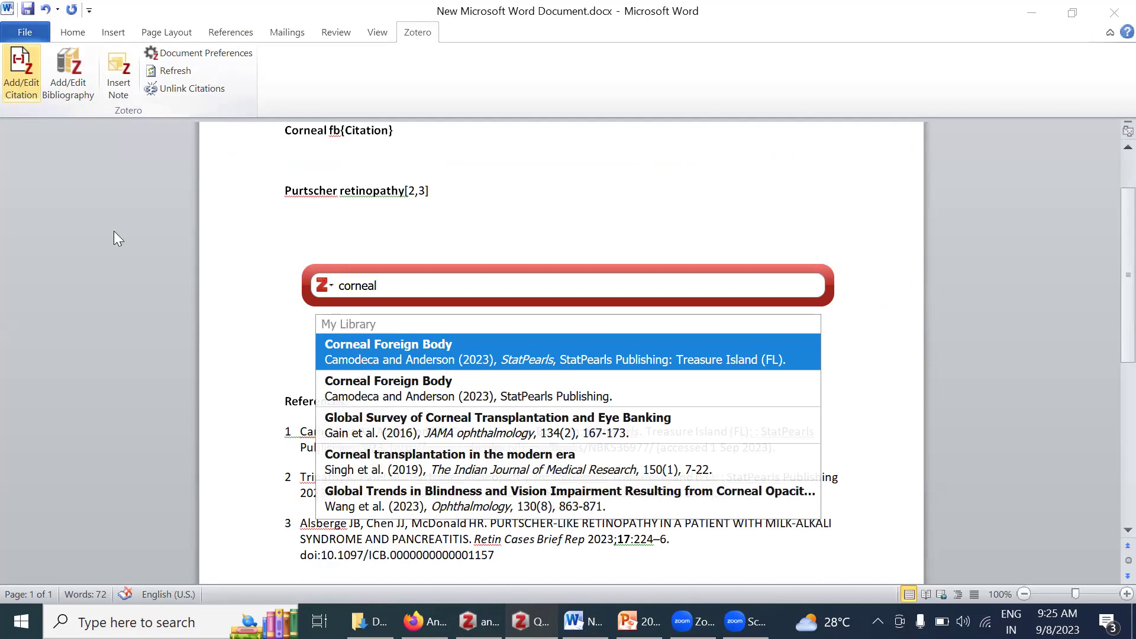
click(479, 621)
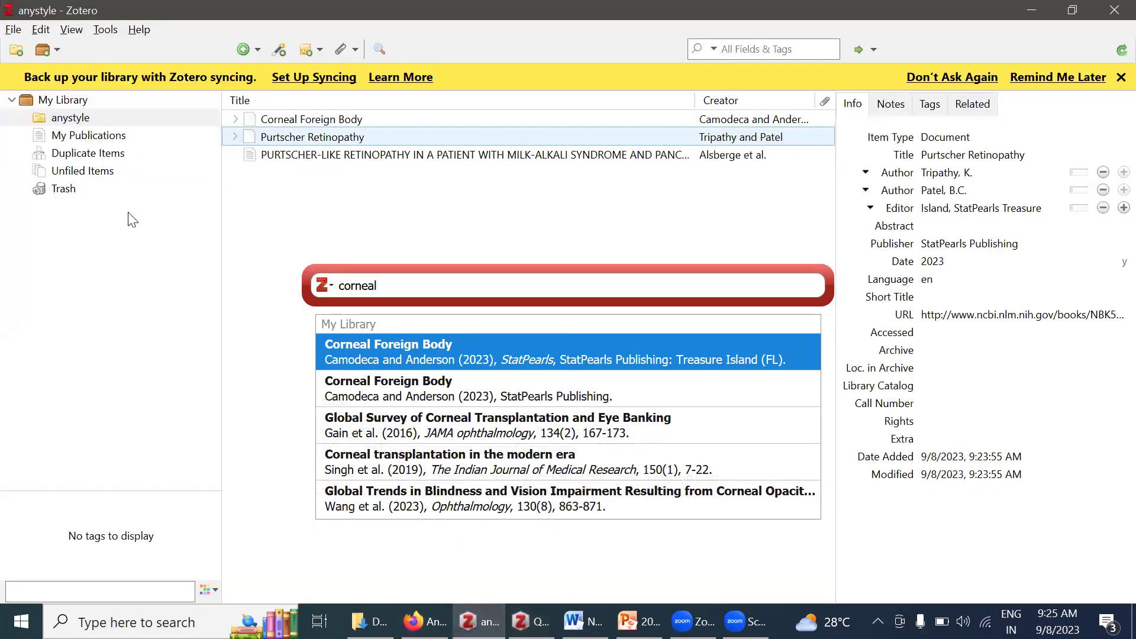
click(86, 136)
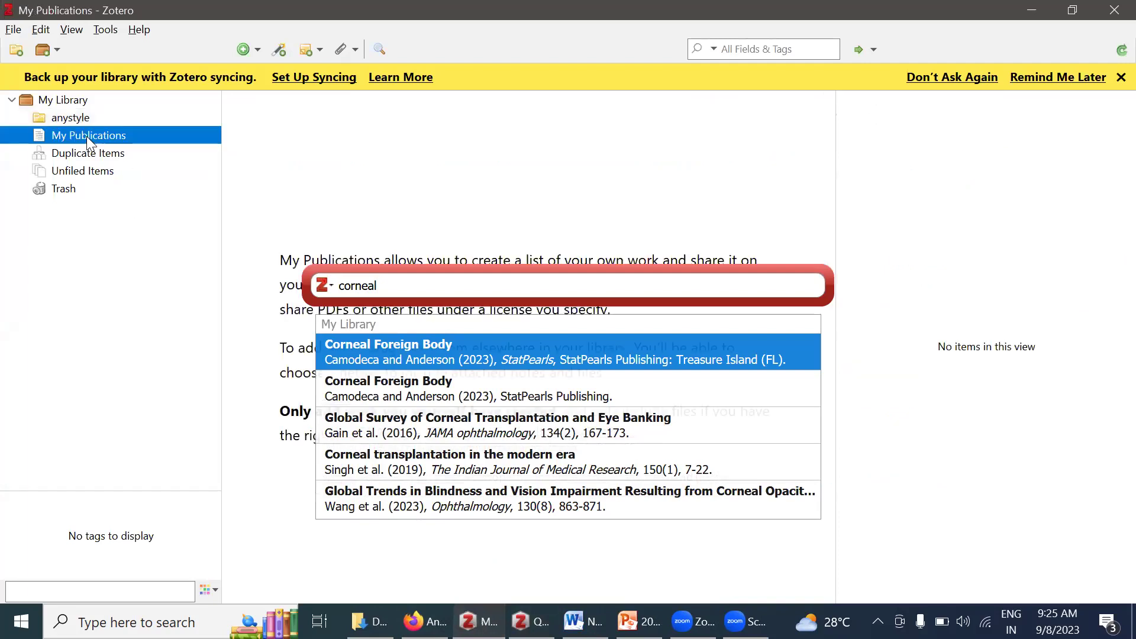
click(77, 116)
click(68, 100)
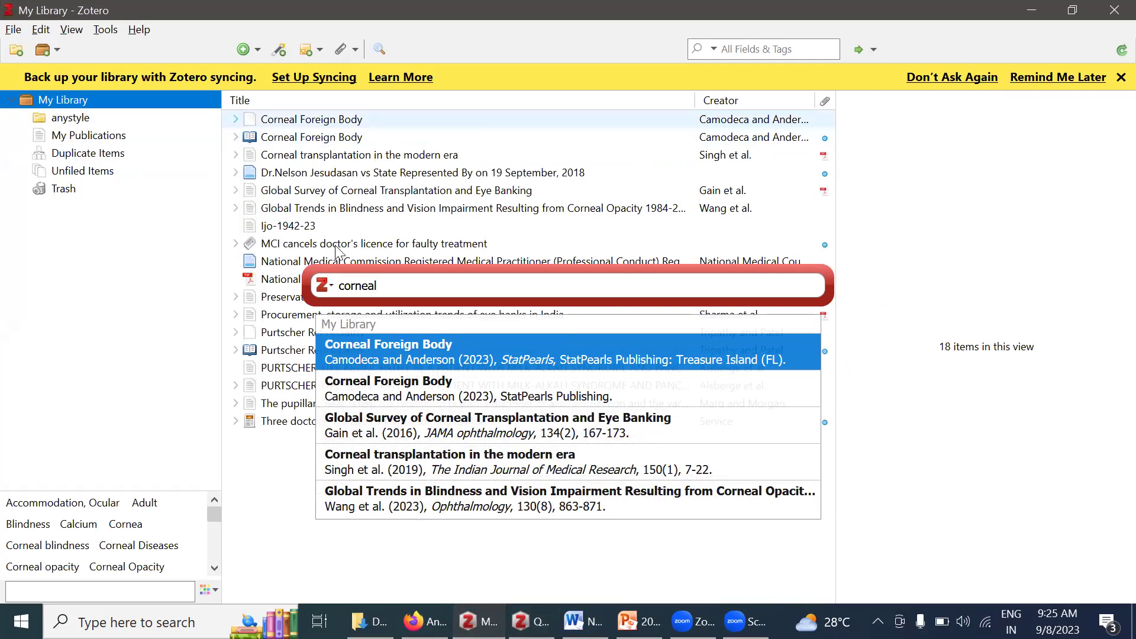
click(403, 400)
key(Return)
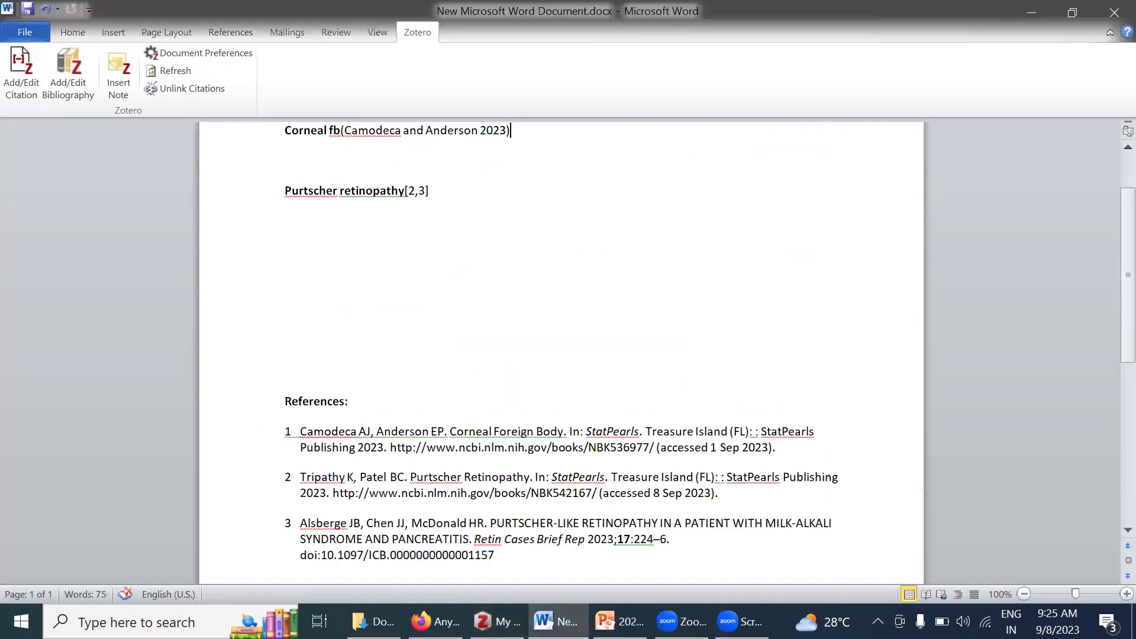
Replace the plain-text [2,3] after "Purtscher retinopathy" with a Zotero citation of the Purtscher-like retinopathy article from Retinal Cases & Brief Reports.
key(BackSpace)
key(BackSpace)
key(BackSpace)
key(BackSpace)
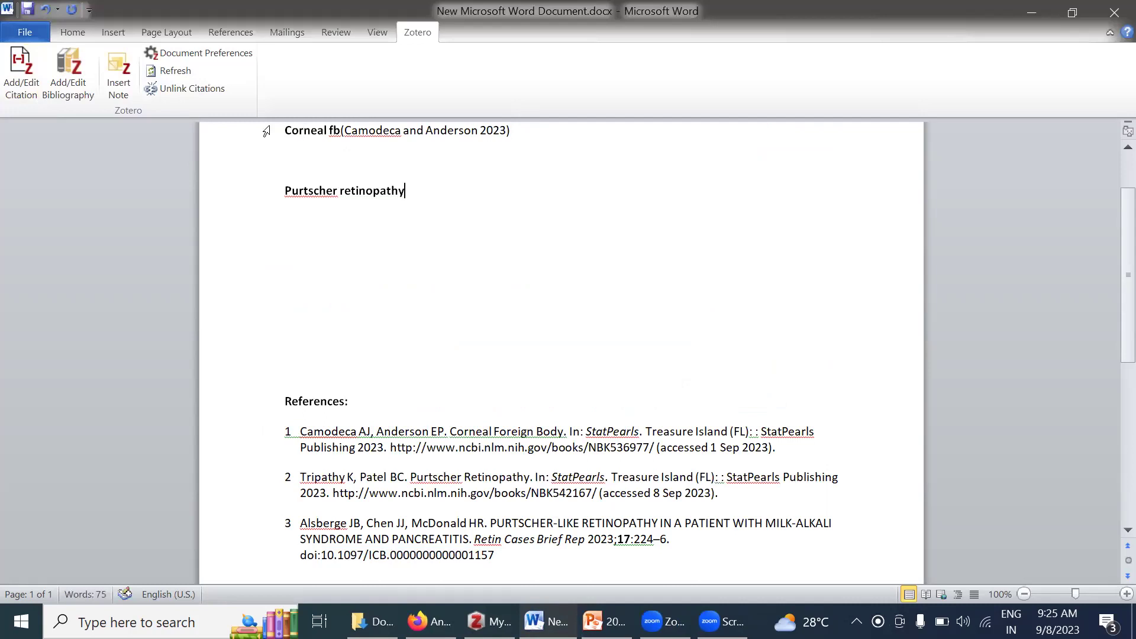
click(26, 70)
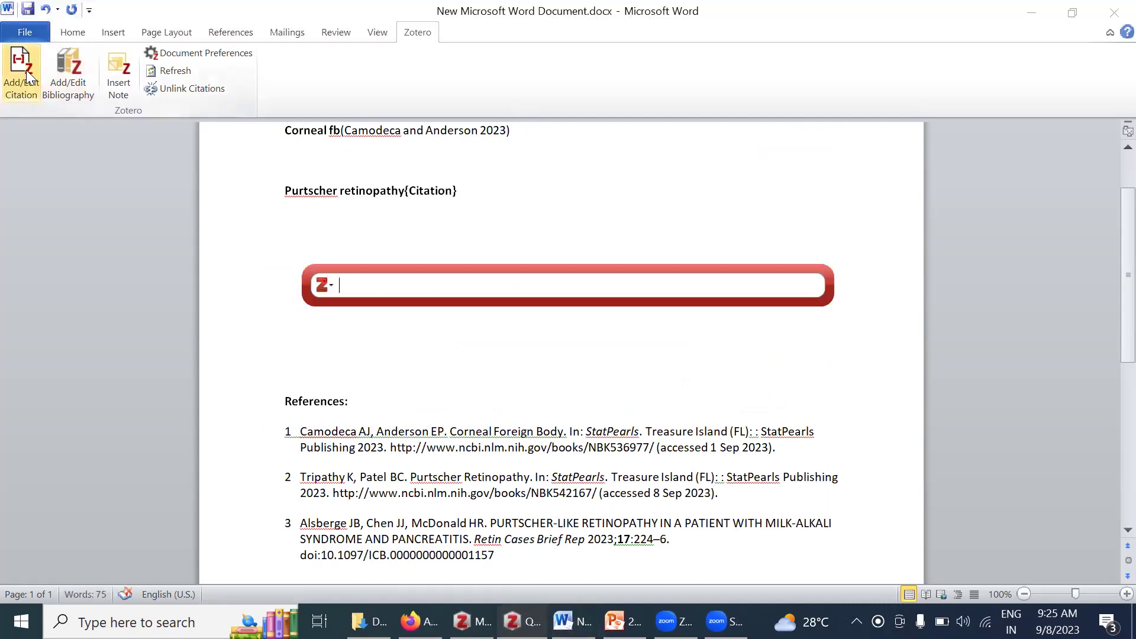
text(purtc)
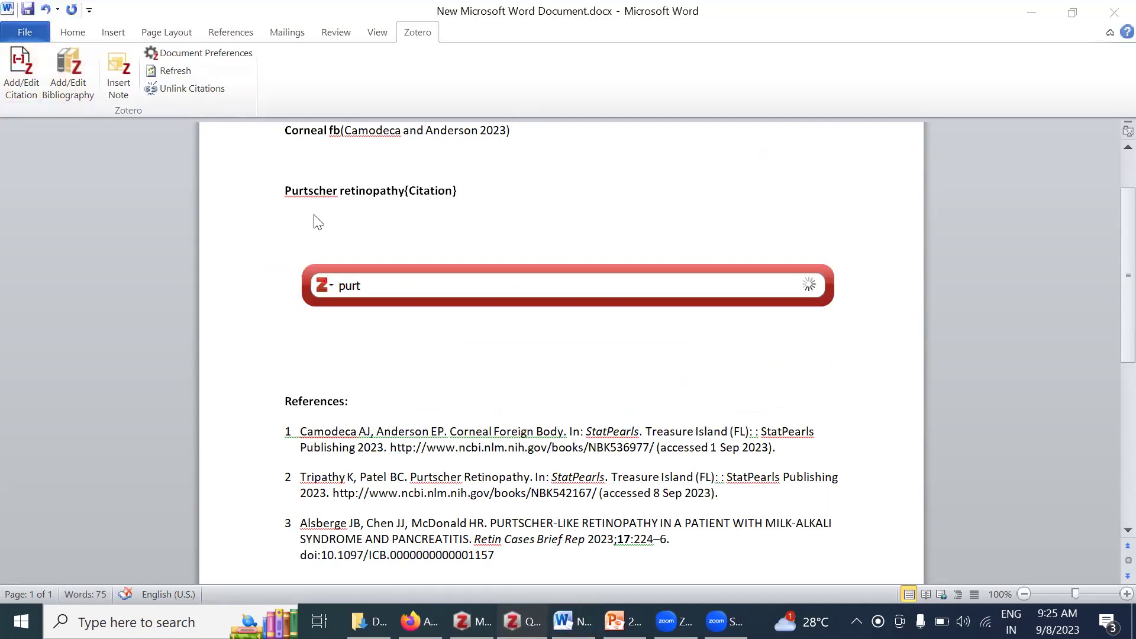
key(BackSpace)
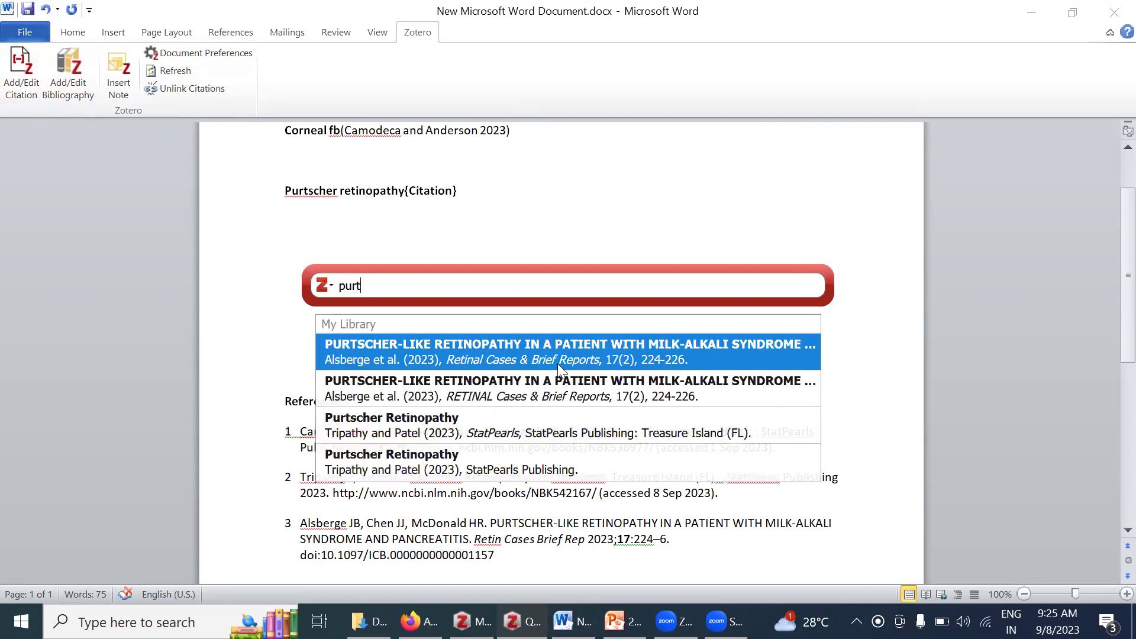
click(558, 363)
key(Return)
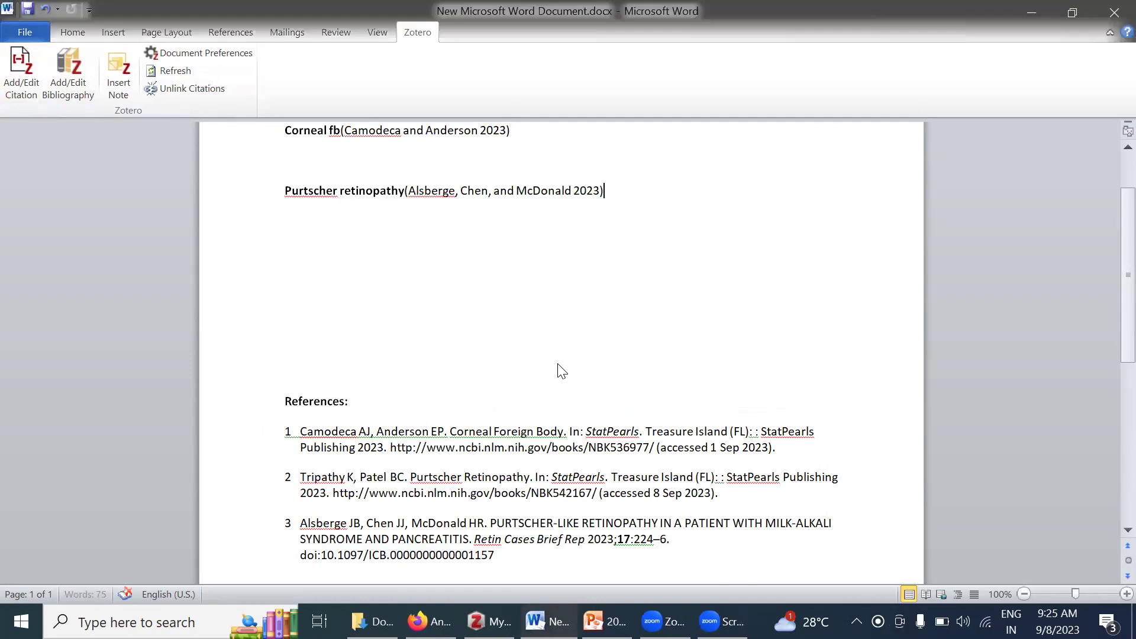
Replace the plain-text reference list with a Zotero bibliography and set the document's citation style to BMJ.
drag(284, 431, 550, 530)
key(Delete)
click(69, 77)
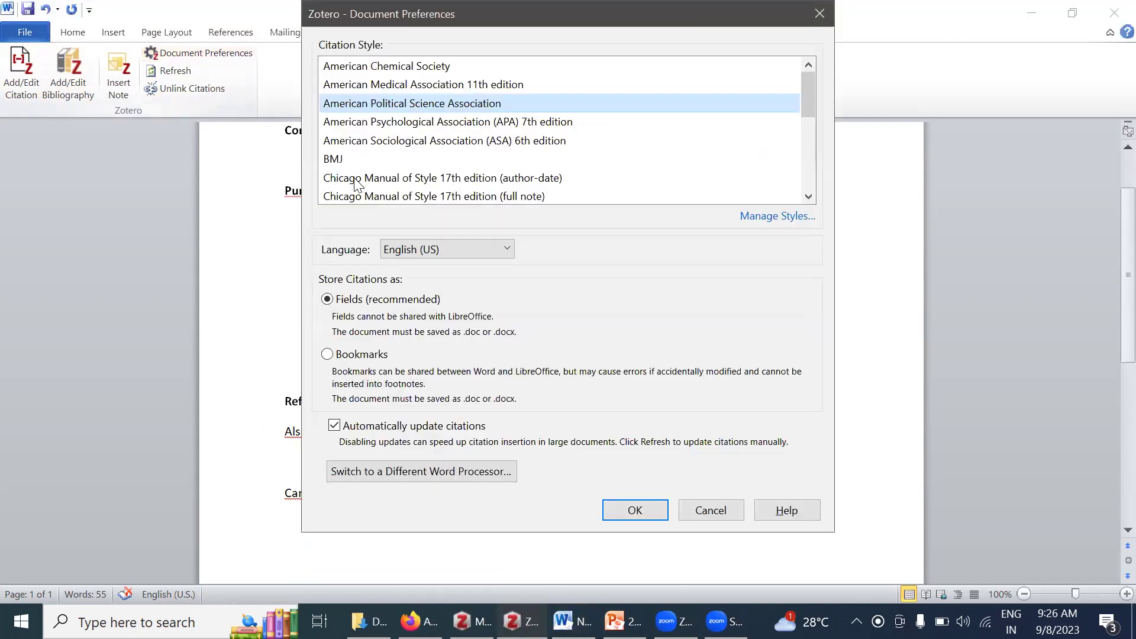
click(335, 160)
click(630, 545)
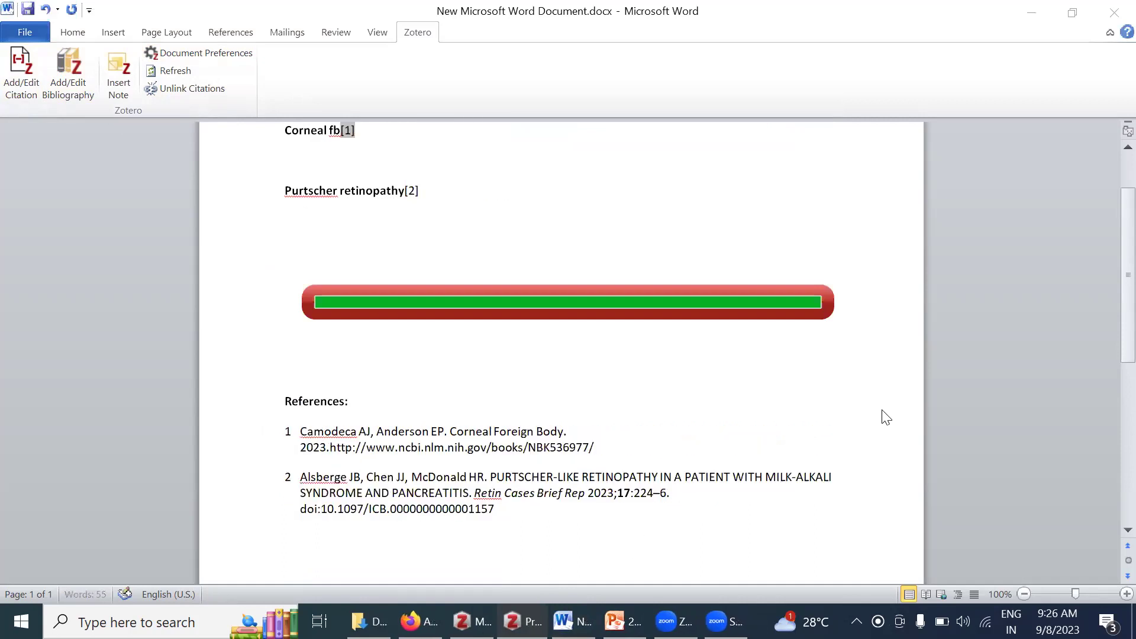
scroll(1108, 312, up, 2)
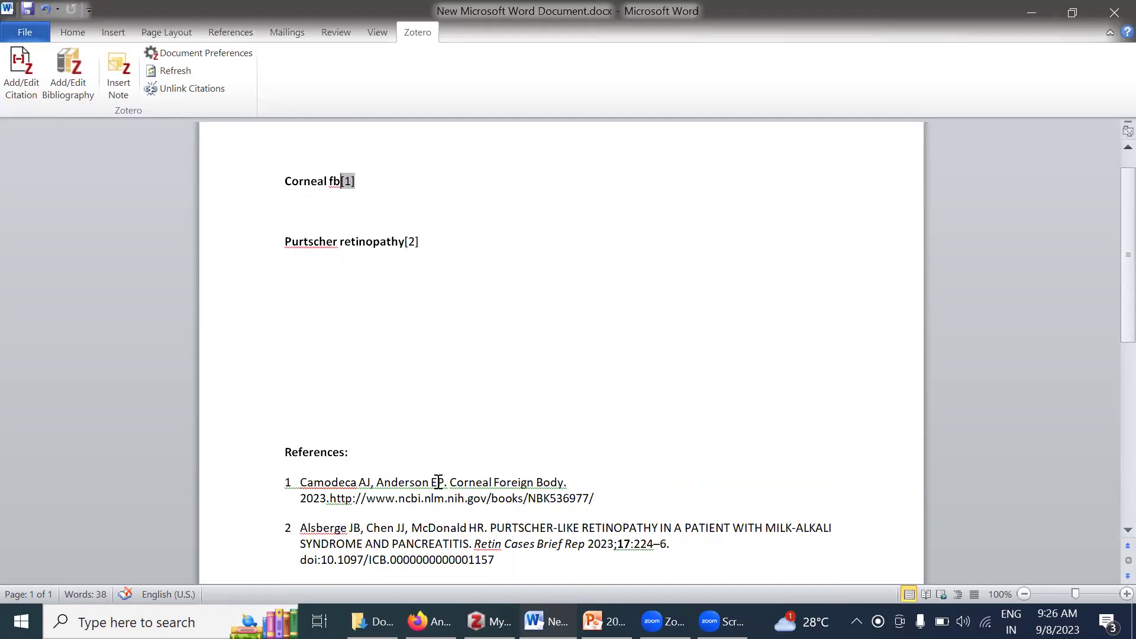
mouse_move(301, 482)
mouse_down()
mouse_move(630, 502)
mouse_move(565, 498)
mouse_move(583, 500)
mouse_up()
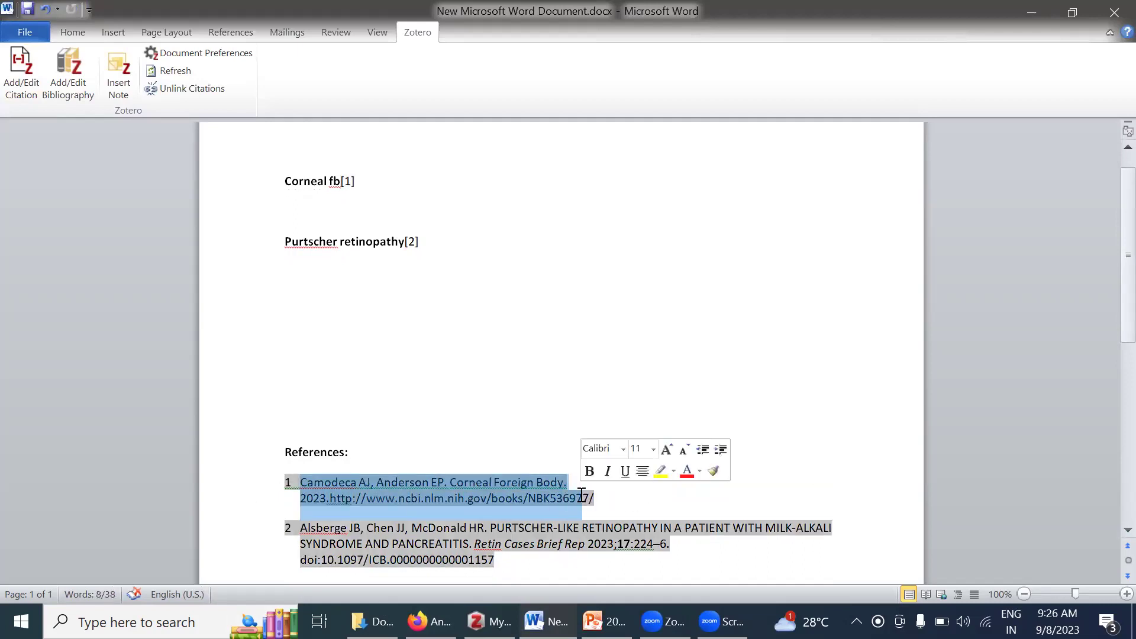
click(583, 499)
drag(332, 501, 591, 498)
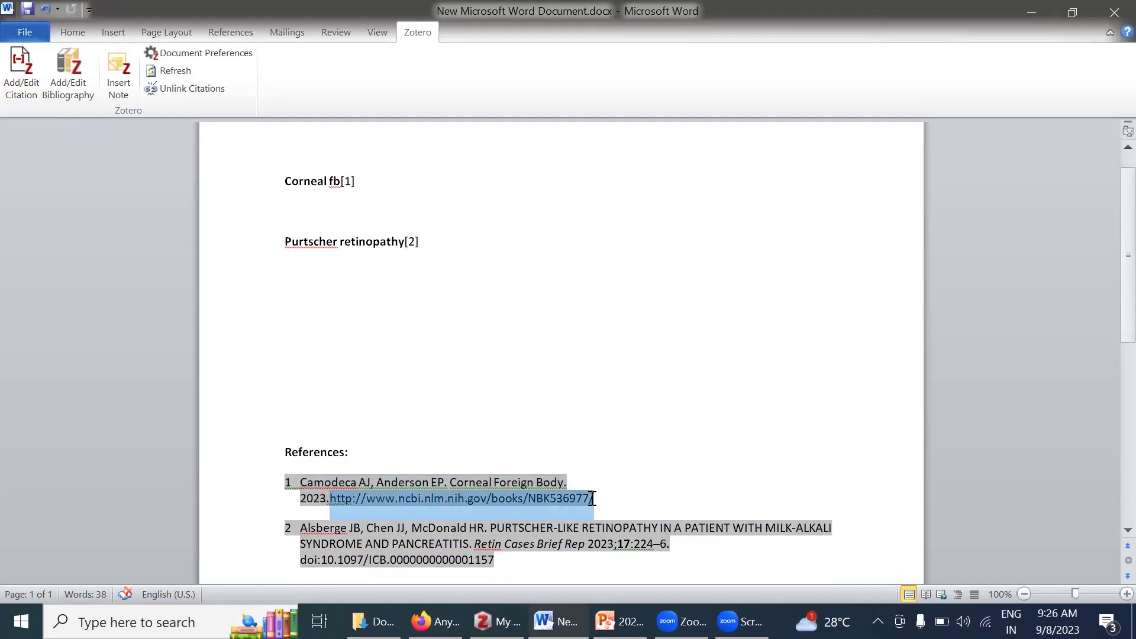
right_click(534, 510)
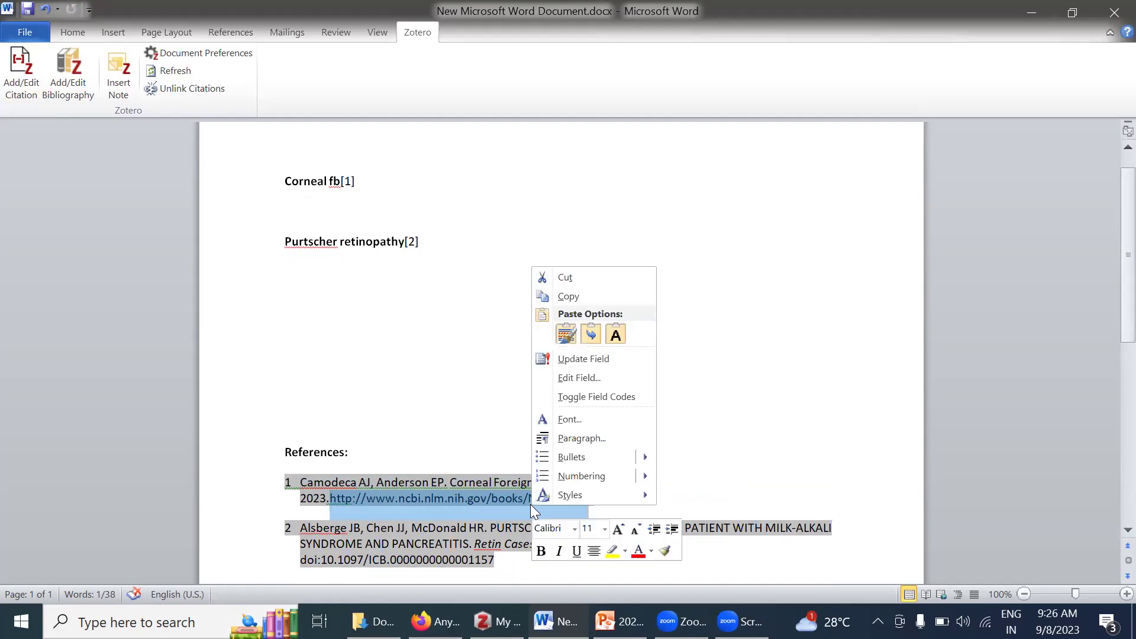
click(570, 296)
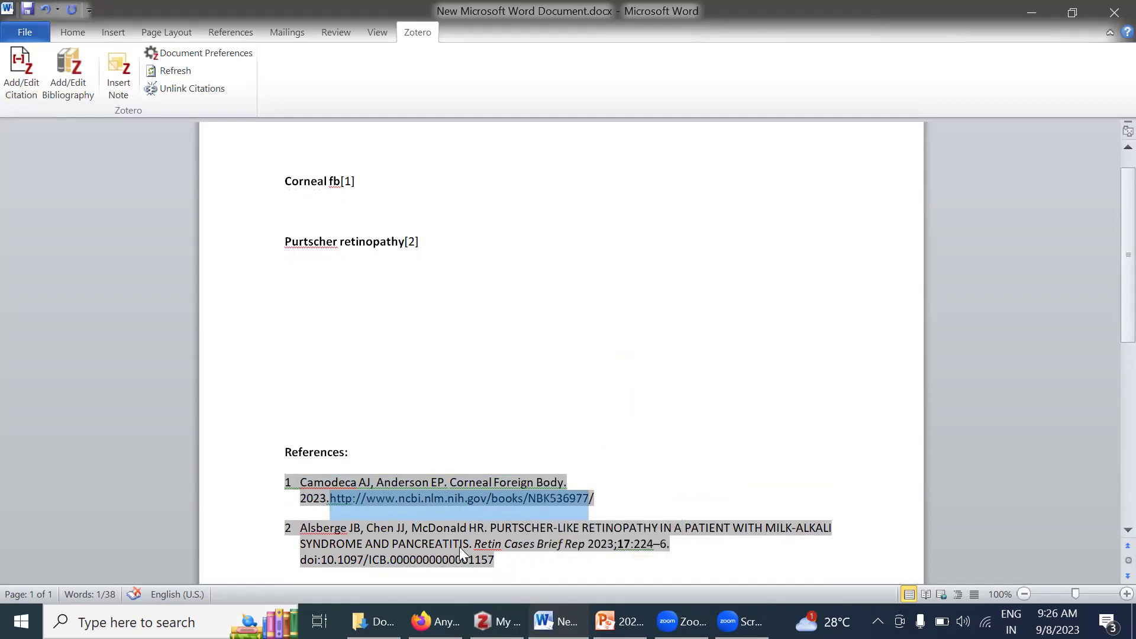
Switch to Firefox, open the copied address and save the Corneal Foreign Body page to My Library with Zotero Connector.
click(431, 607)
key(ctrl+Tab)
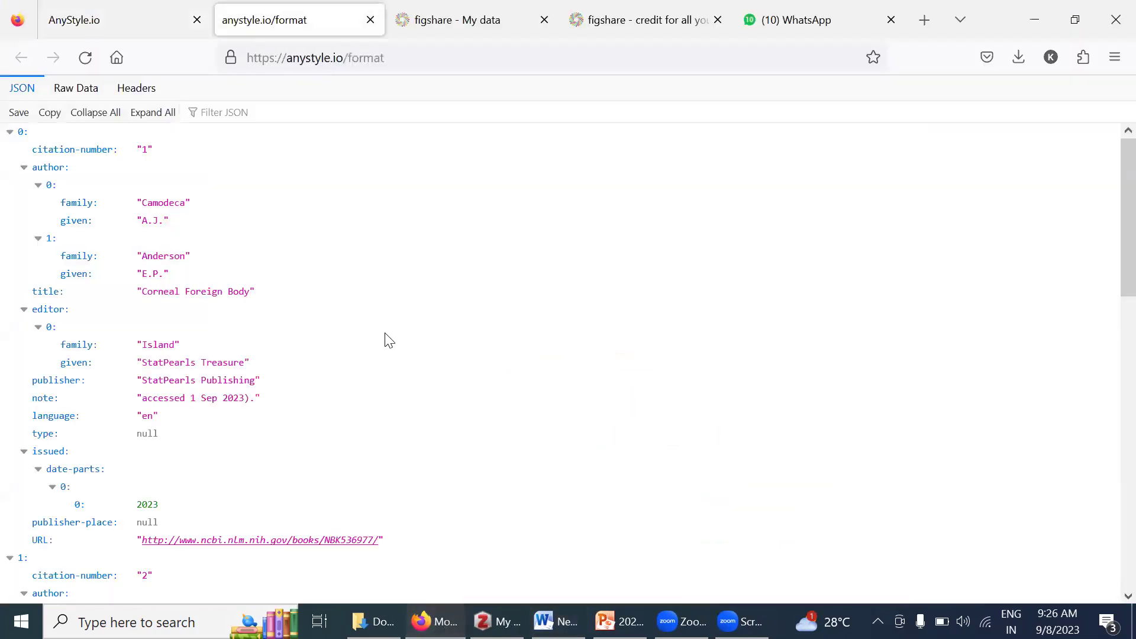
key(ctrl+l)
key(ctrl+v)
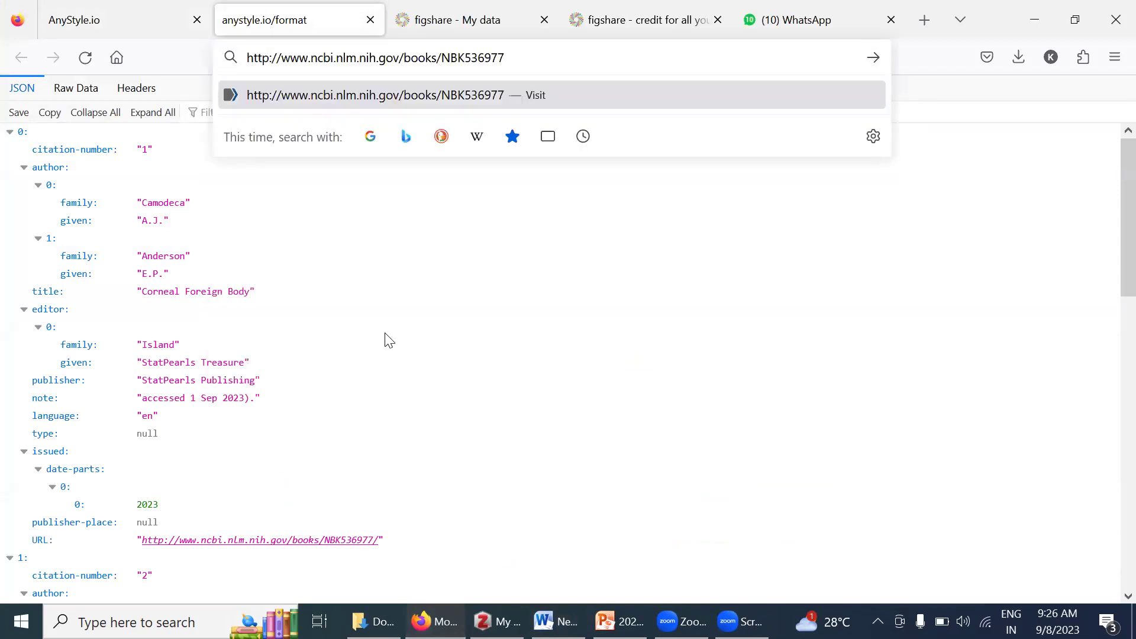
key(Return)
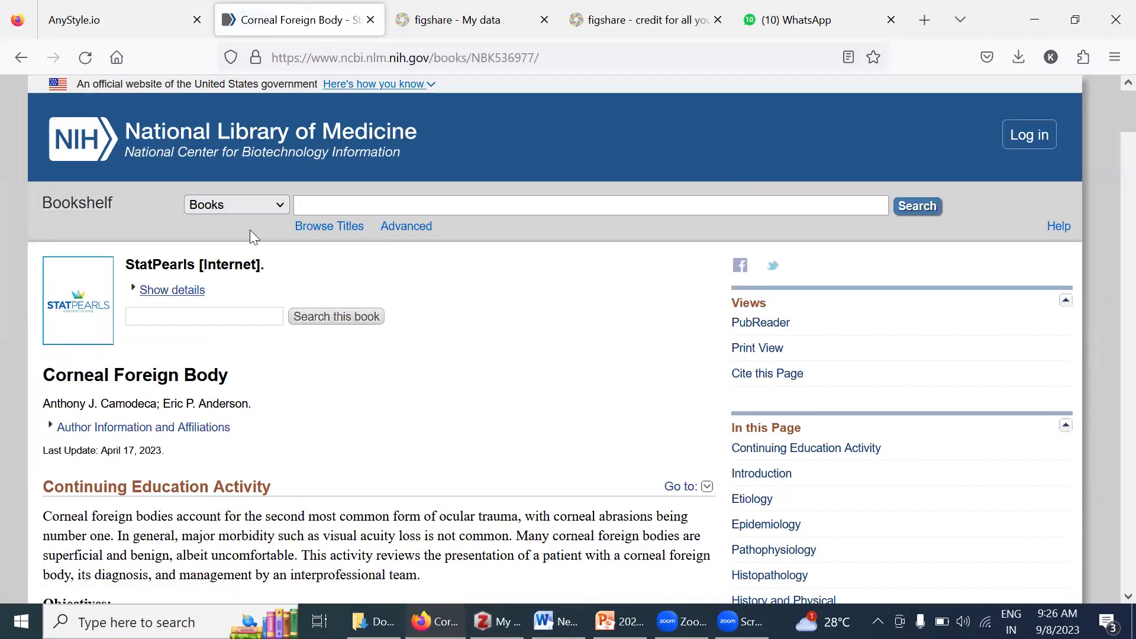
click(1084, 58)
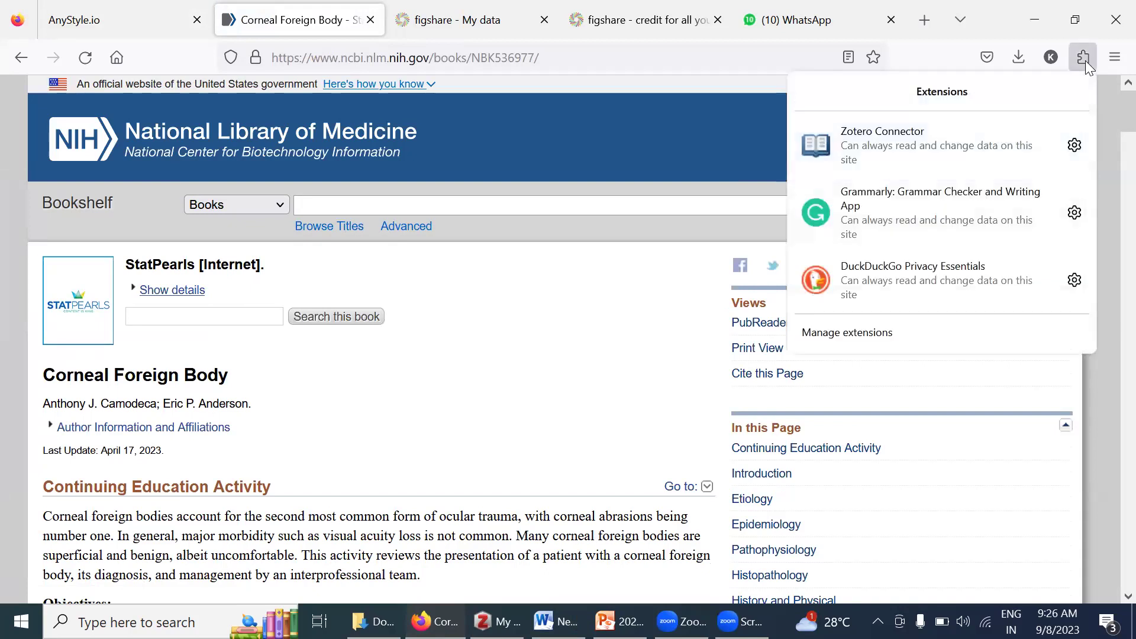
click(964, 147)
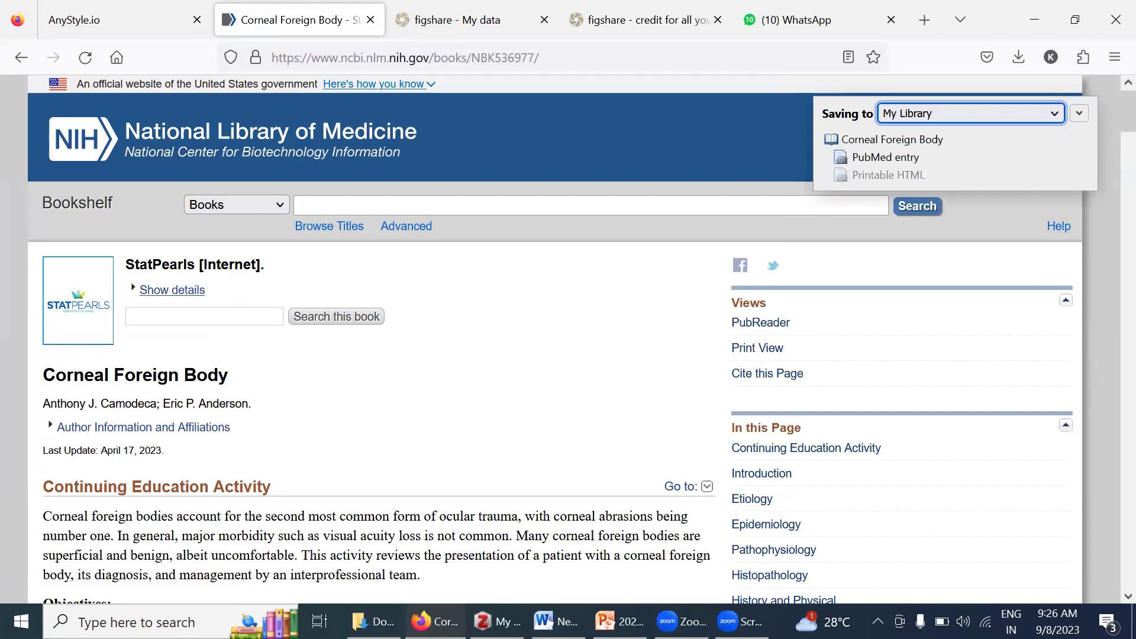
Switch to Zotero and compare the anystyle collection with My Library, examining the details of the Corneal Foreign Body book section.
key(alt+Tab)
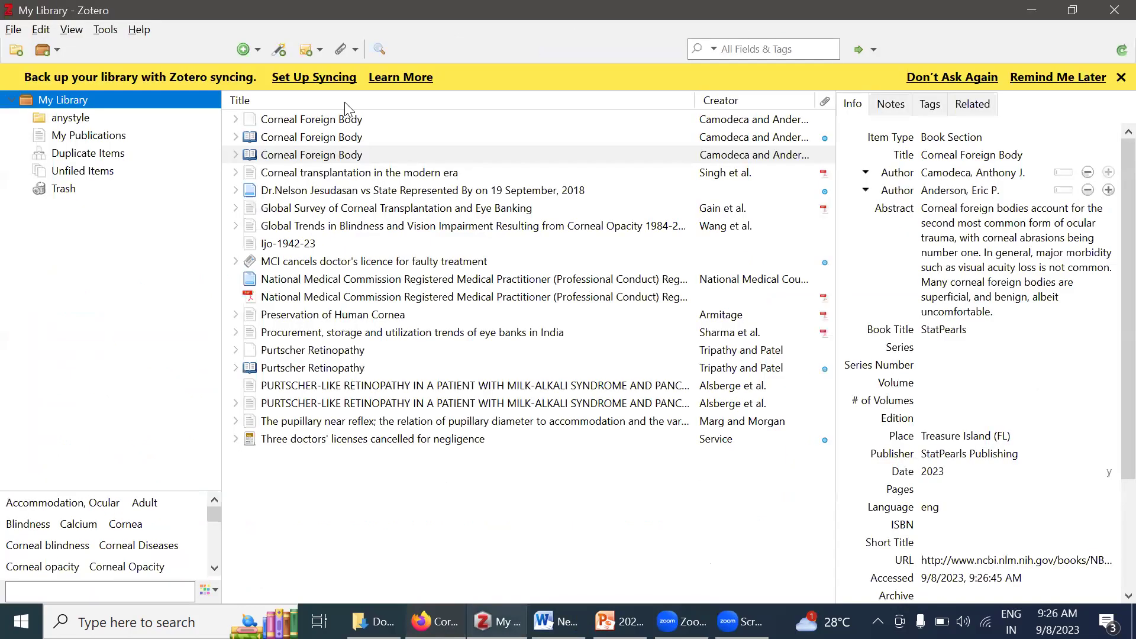
click(81, 120)
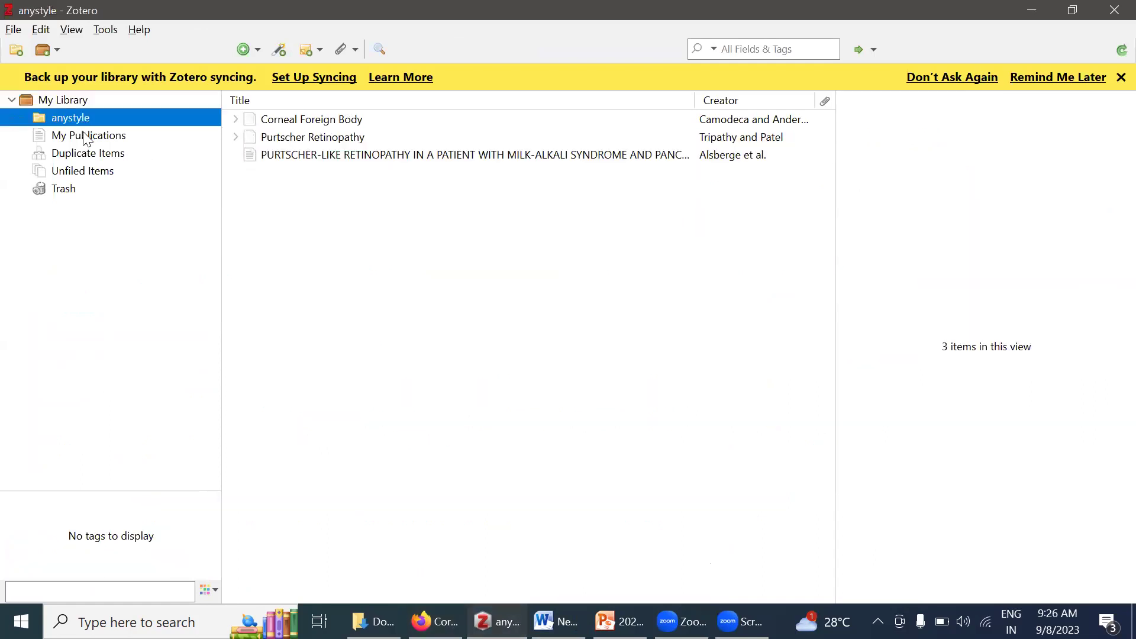
click(77, 102)
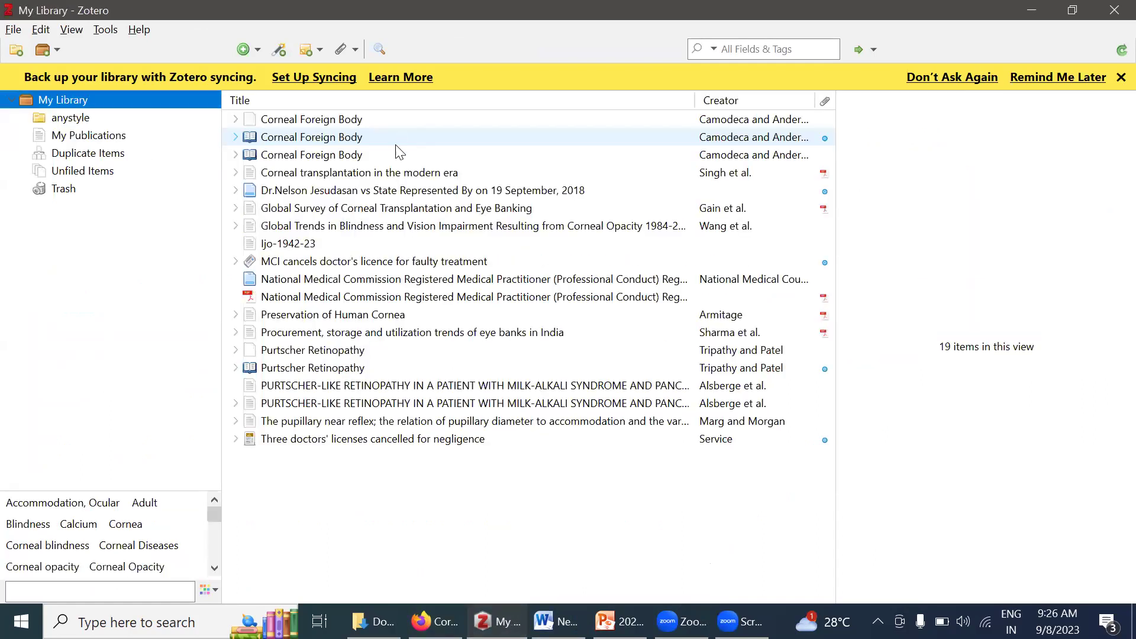
click(406, 139)
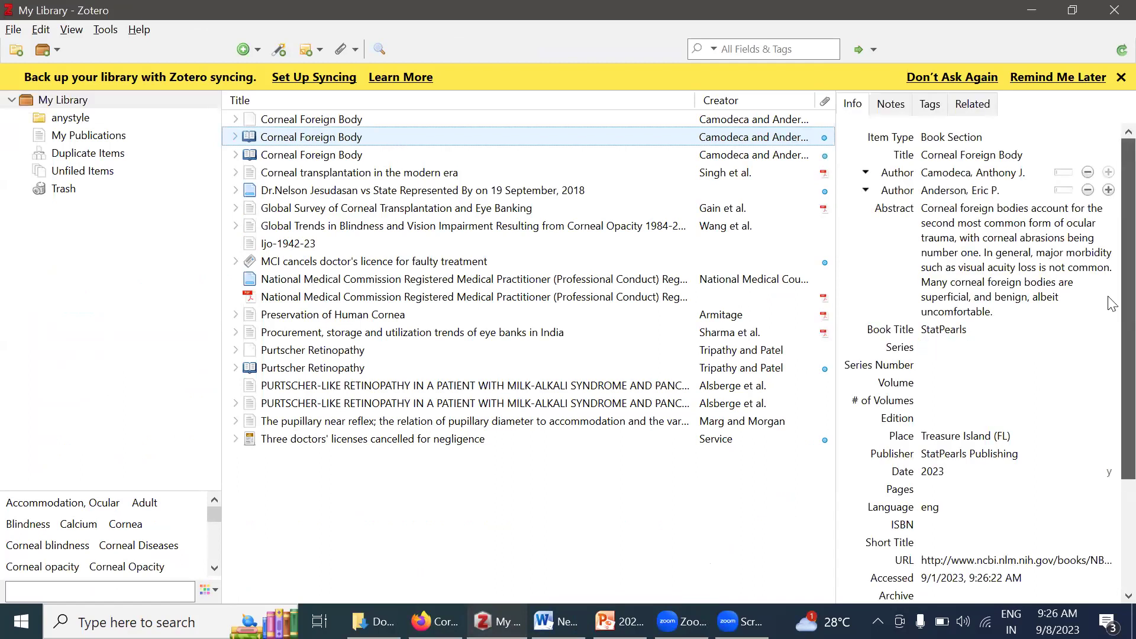
scroll(1109, 382, down, 3)
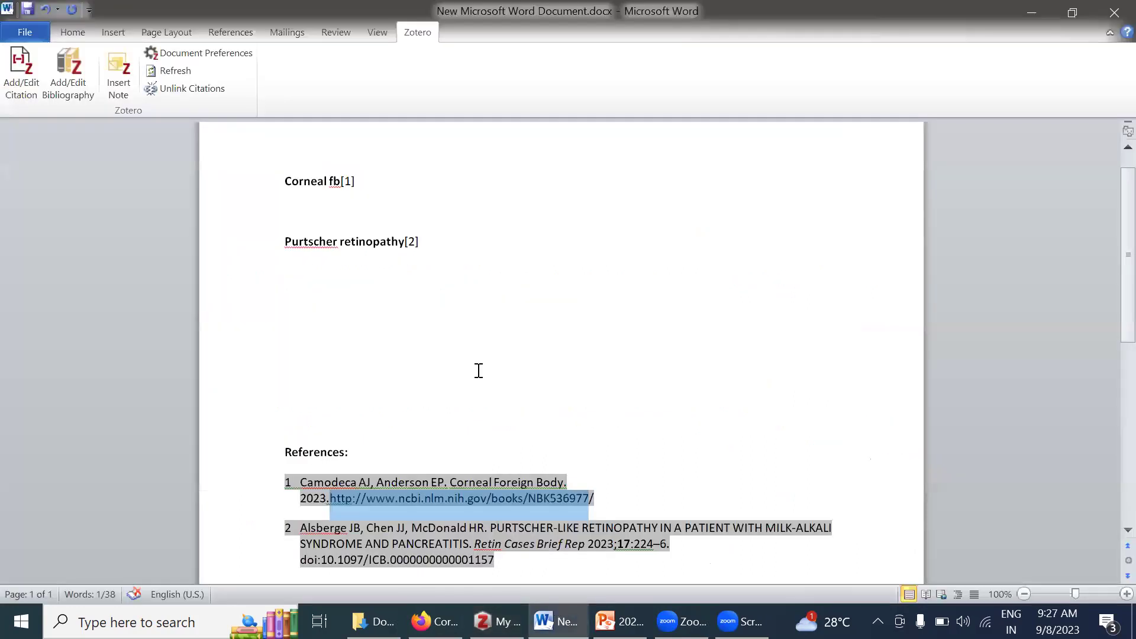
Return to the Word document and select the "Corneal fb" and "Purtscher retinopathy" lines with their citations.
click(457, 470)
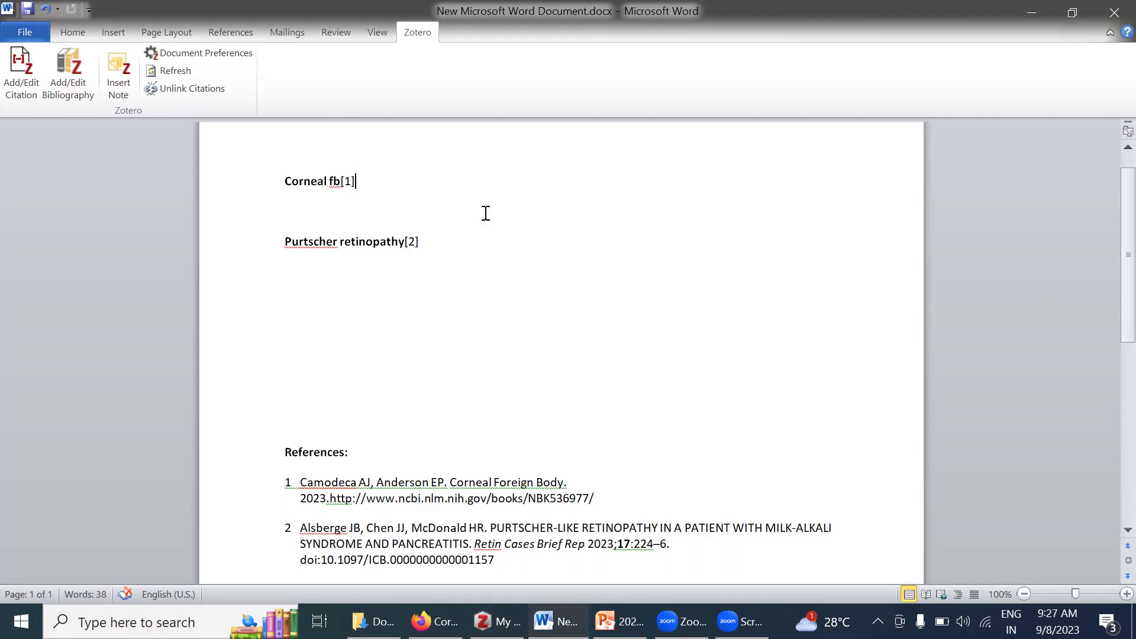
drag(279, 180, 432, 264)
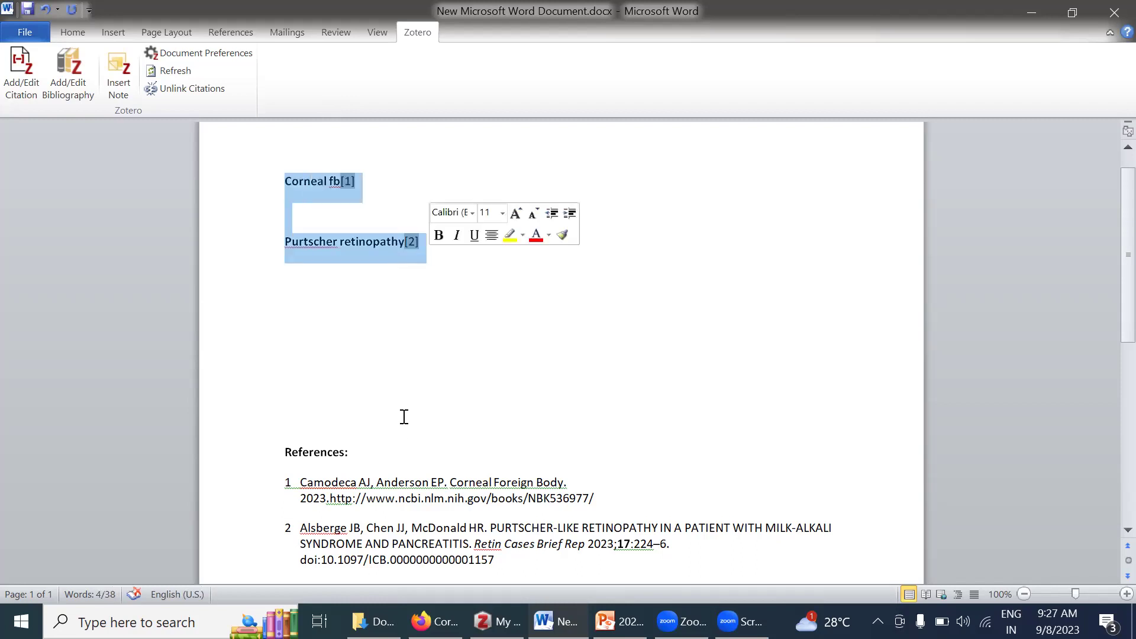